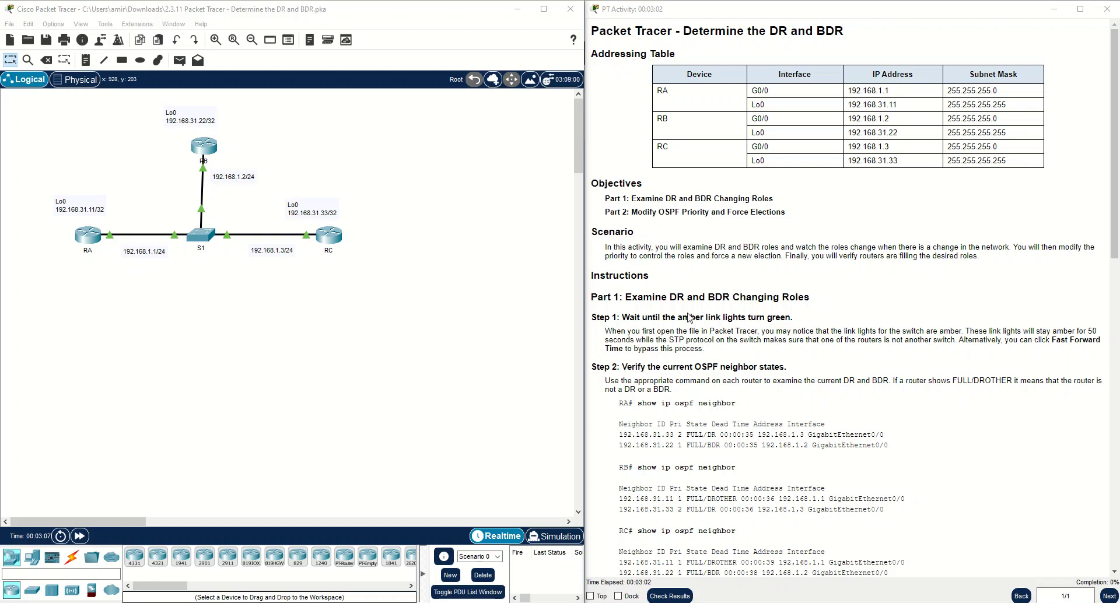
- Fast-forward the simulation time to bypass the wait for the switch's amber link lights
scroll(686, 321, "down", 2)
scroll(637, 309, "up", 2)
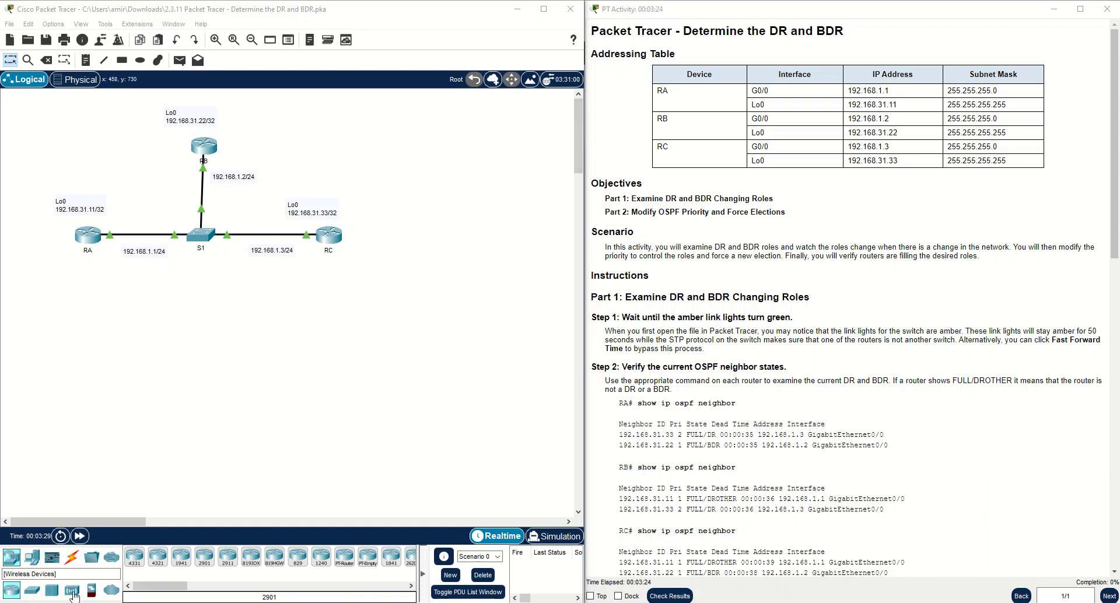
left_click(81, 536)
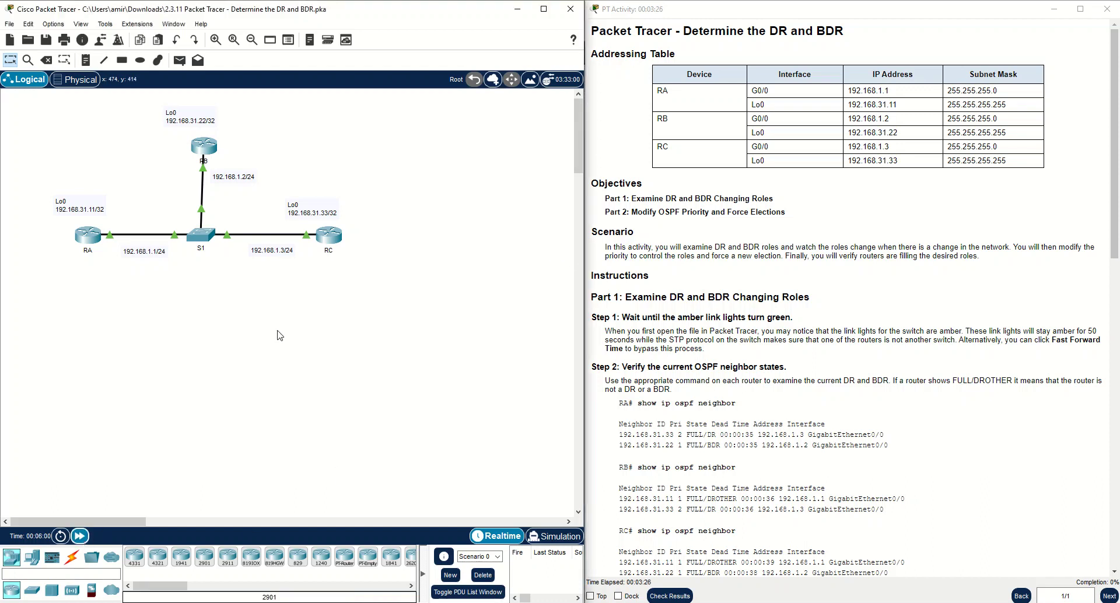
- Open router RA's command line and enter privileged EXEC mode with en
left_click(88, 235)
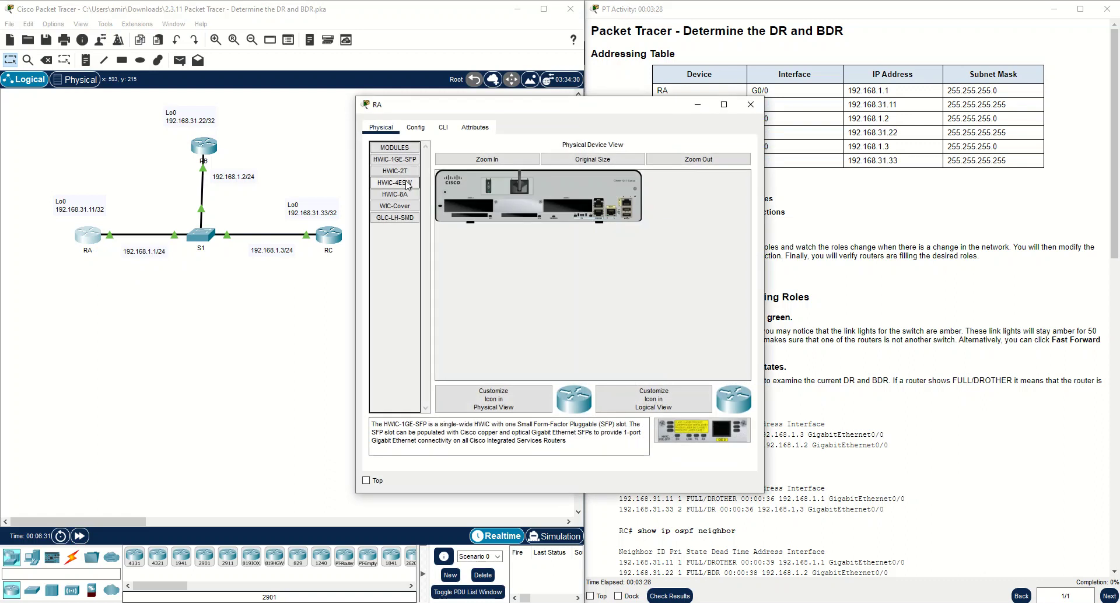
left_click(444, 127)
left_click_drag(463, 106, 351, 136)
left_click(383, 453)
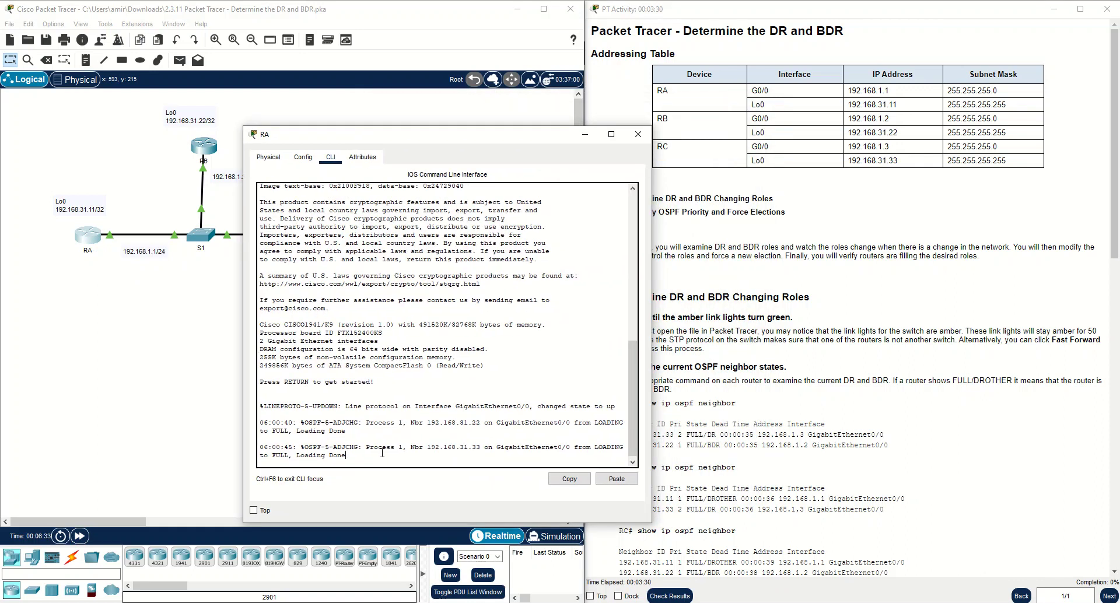
key("Return")
key("Return")
type("en")
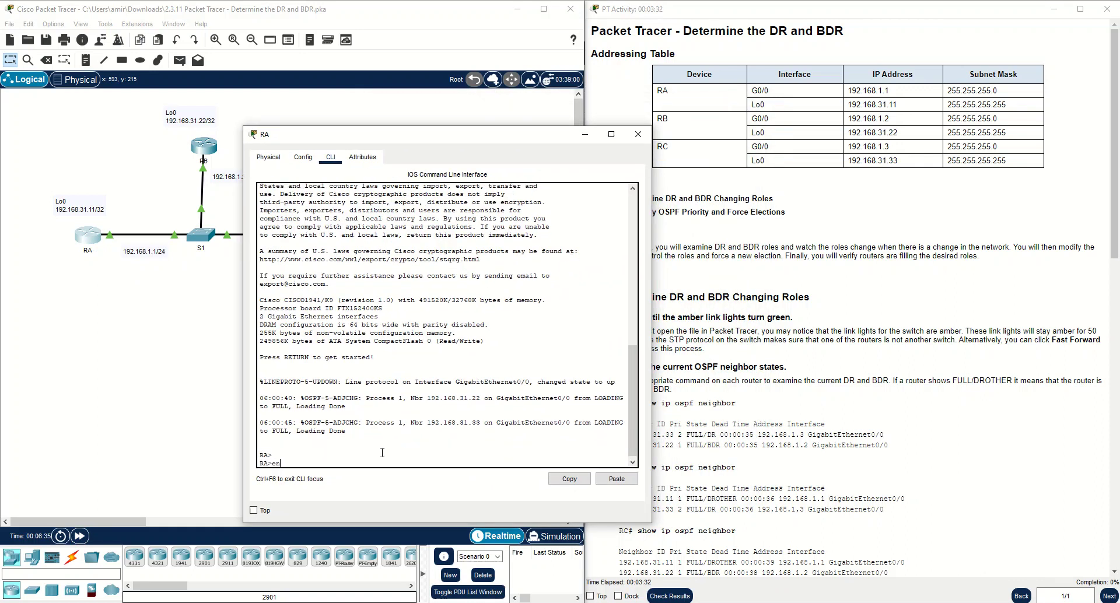
key("Return")
- Display RA's OSPF neighbors with show ip ospf neighbor
type("co")
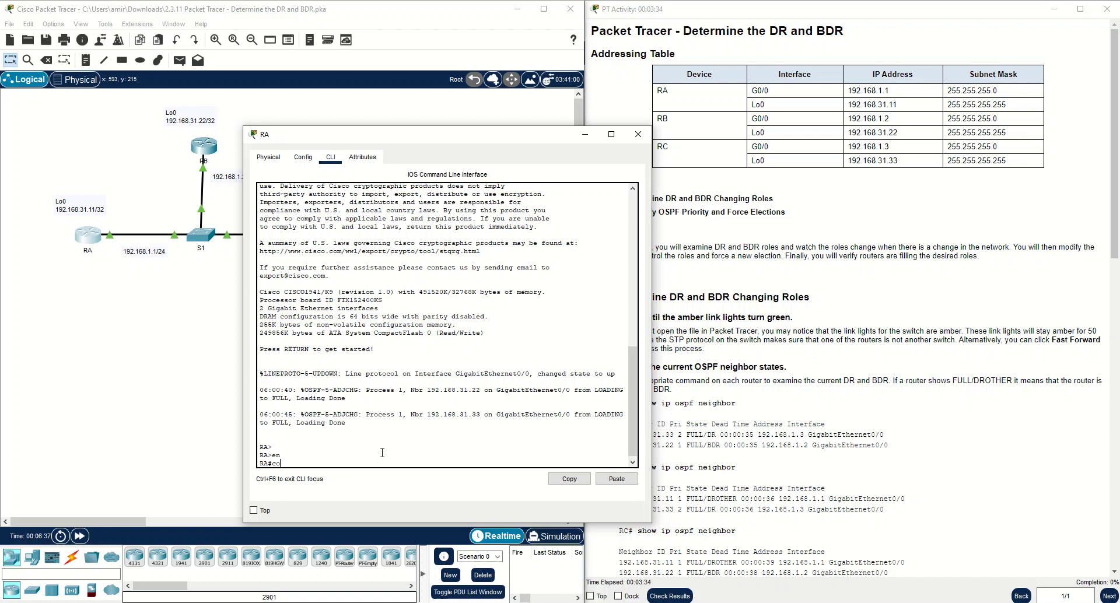
key("BackSpace")
key("BackSpace")
type("show ip ospf nei")
key("Tab")
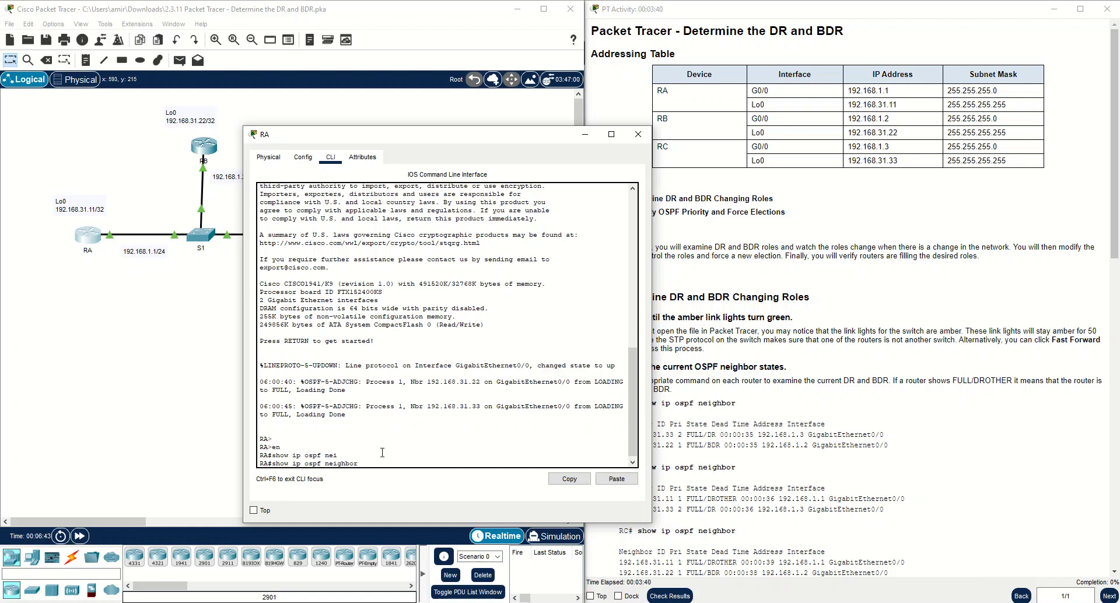
key("Return")
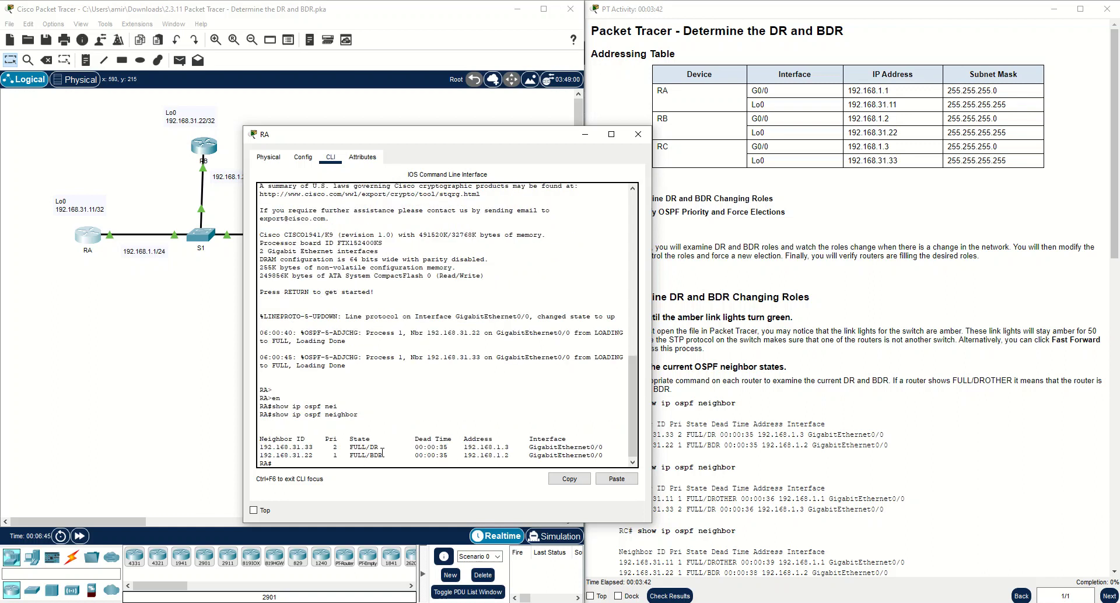
- Examine the neighbor IDs, DR/BDR states and interfaces in RA's OSPF neighbor table beside the topology, and close RA's window
left_click_drag(464, 141, 702, 56)
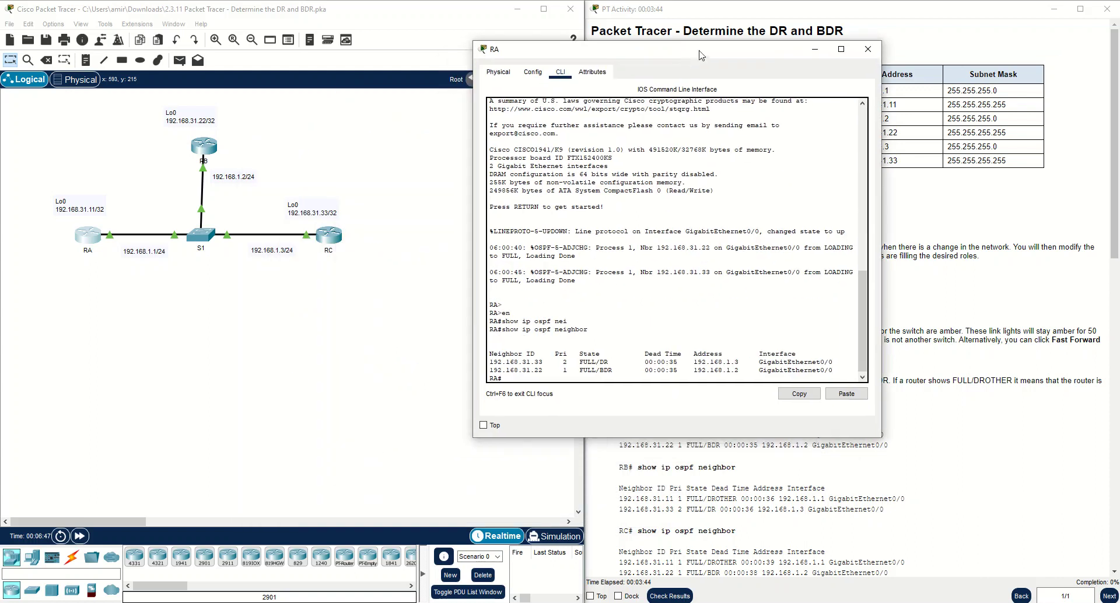
left_click_drag(545, 362, 490, 363)
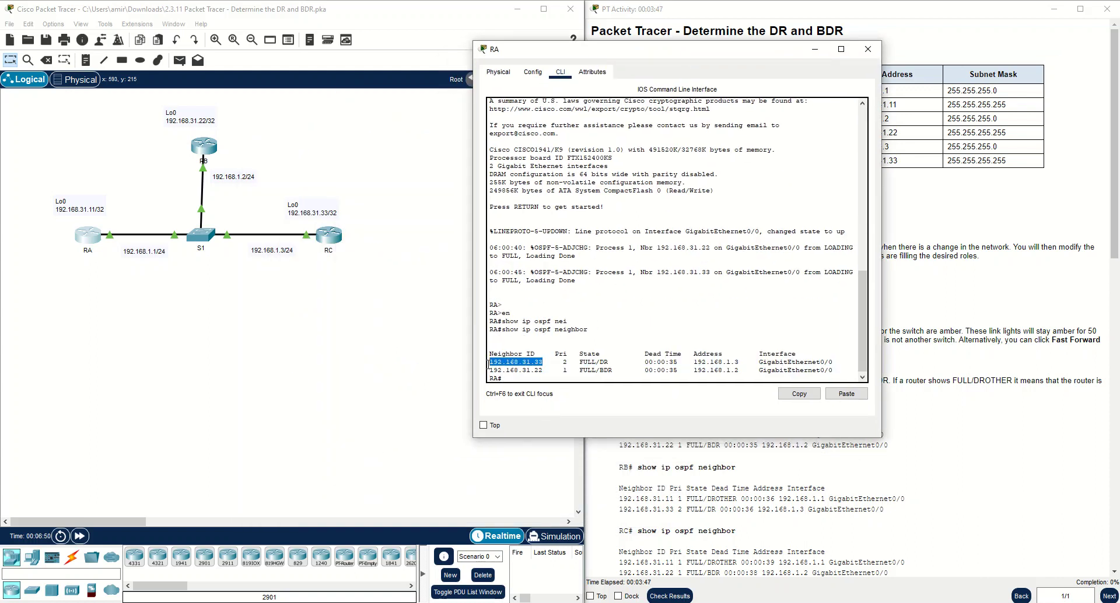
left_click(521, 368)
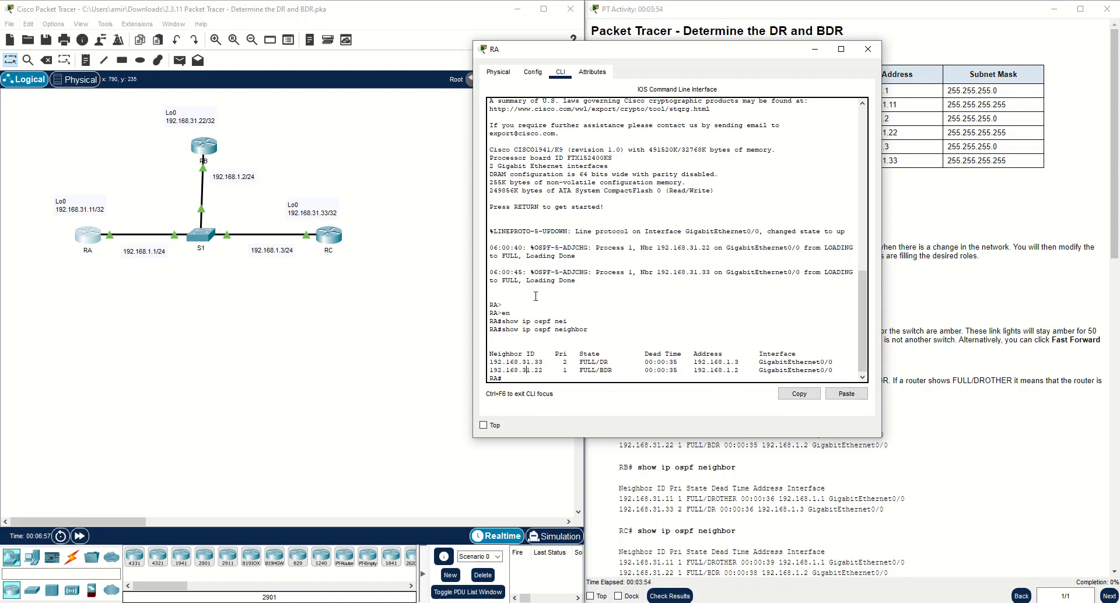
left_click_drag(616, 363, 535, 371)
mouse_move(600, 370)
left_mouse_down()
mouse_move(616, 370)
mouse_move(592, 365)
mouse_move(618, 371)
left_mouse_up()
left_click(617, 371)
left_click_drag(833, 362, 751, 362)
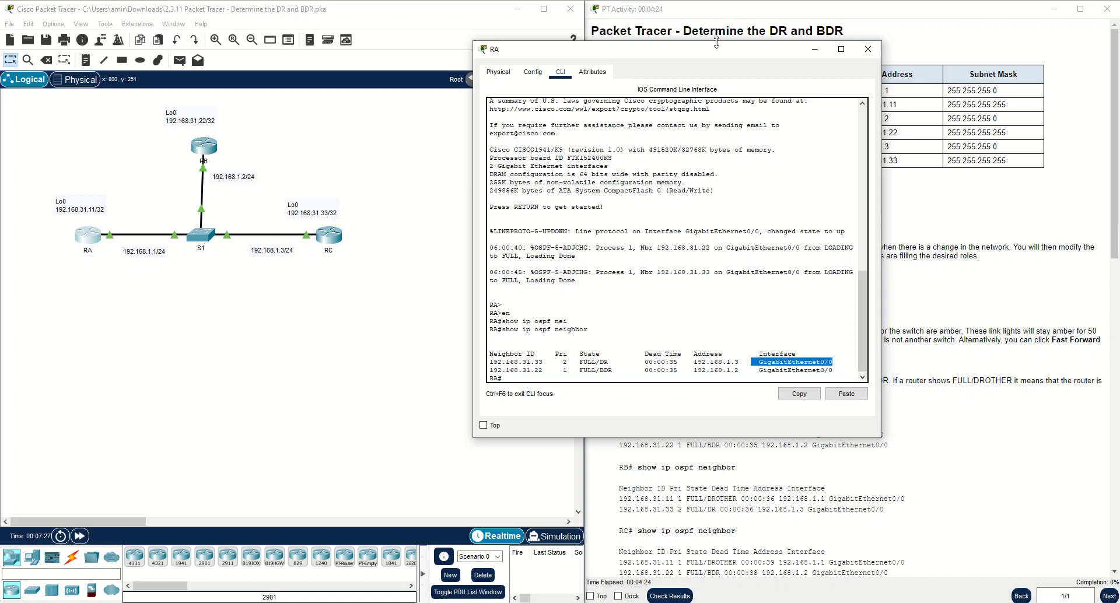
left_click_drag(716, 47, 408, 91)
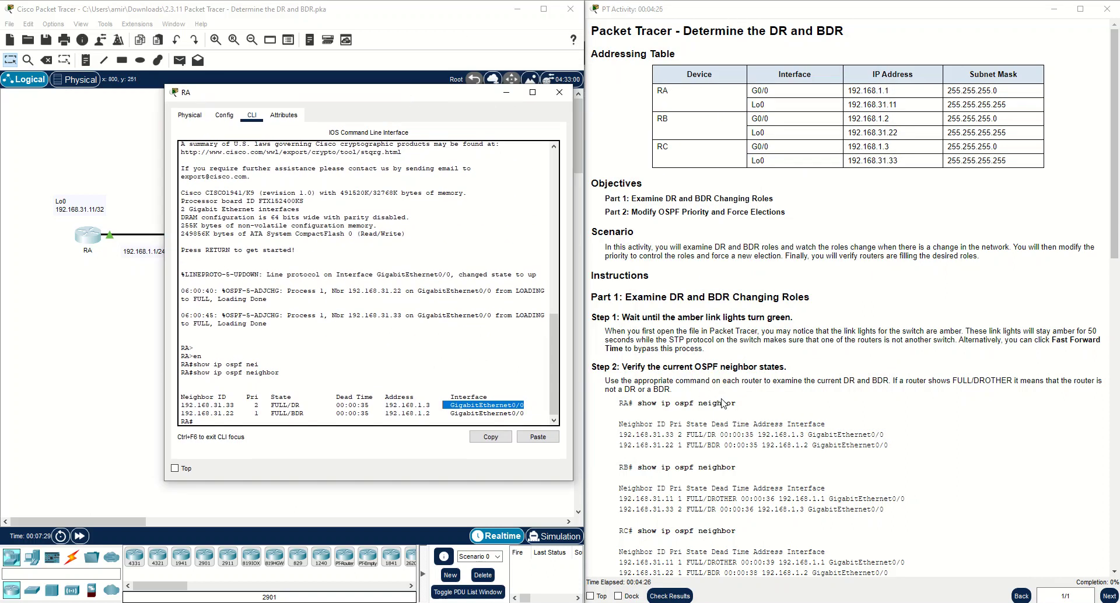
scroll(723, 403, "down", 1)
left_click(559, 94)
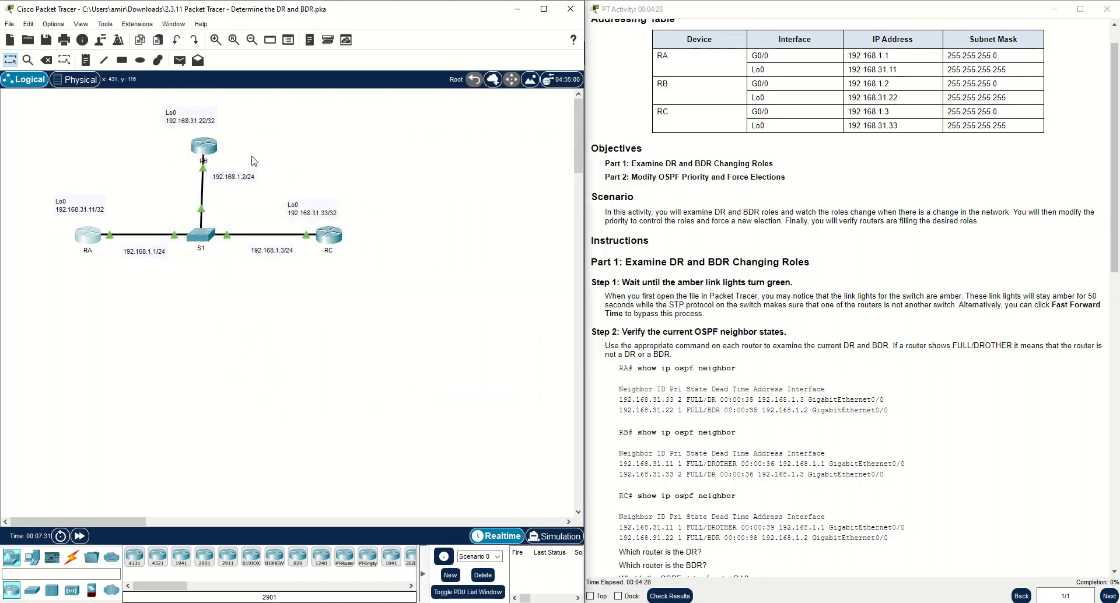
- Open router RB's command line, enter privileged EXEC mode and run show ip ospf nei
left_click(211, 150)
left_click(444, 127)
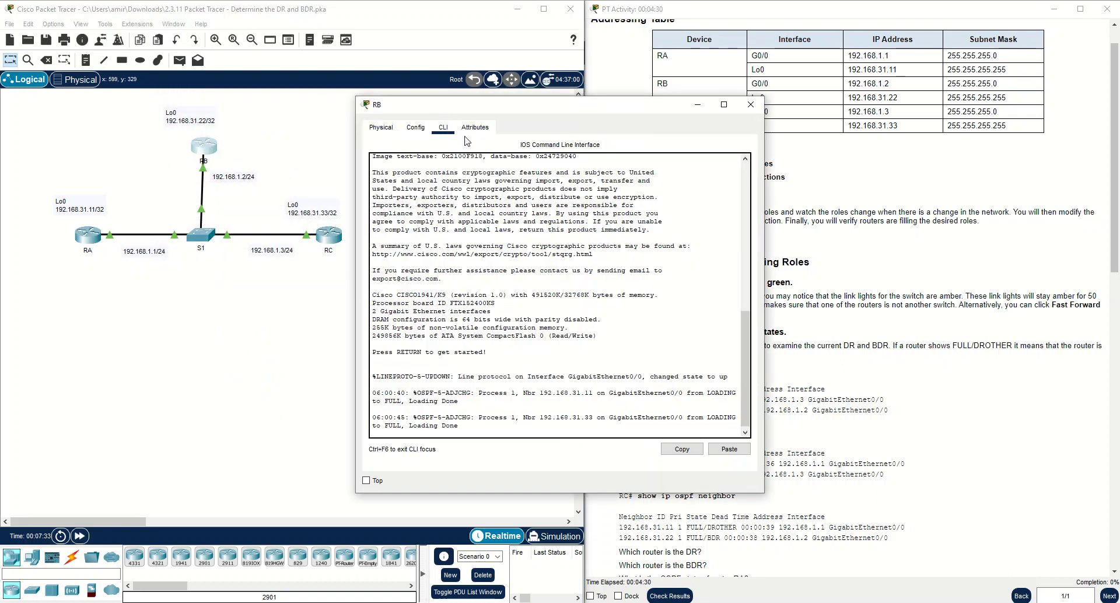
key("Return")
type("en")
key("Return")
type("show ip ospf nei")
key("Return")
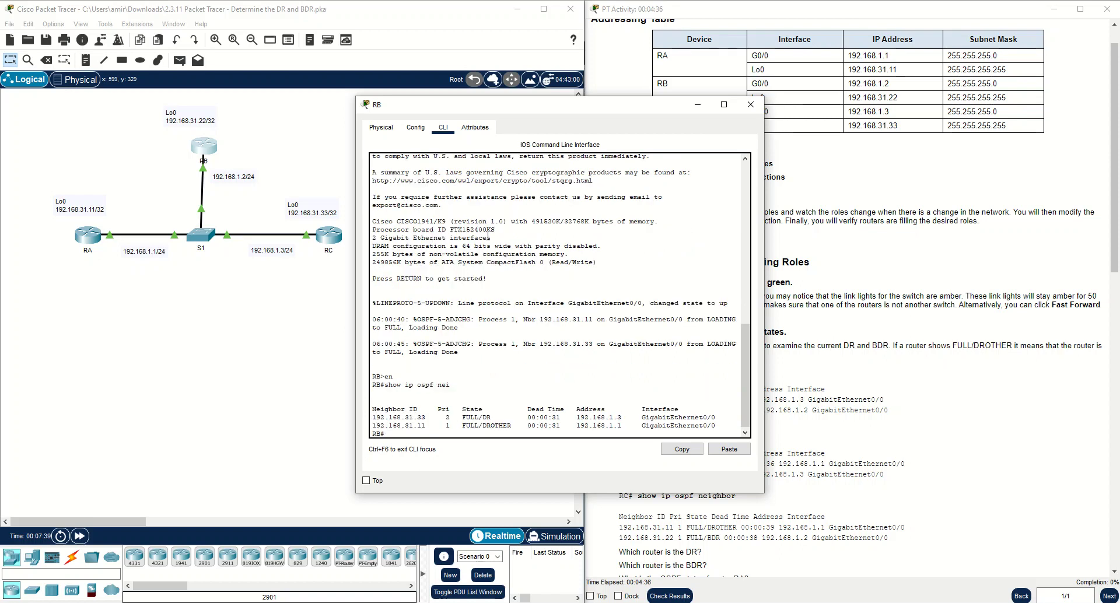
- Examine the neighbor IDs and OSPF states in RB's neighbor table beside the topology, and close RB's window
left_click_drag(558, 110, 740, 68)
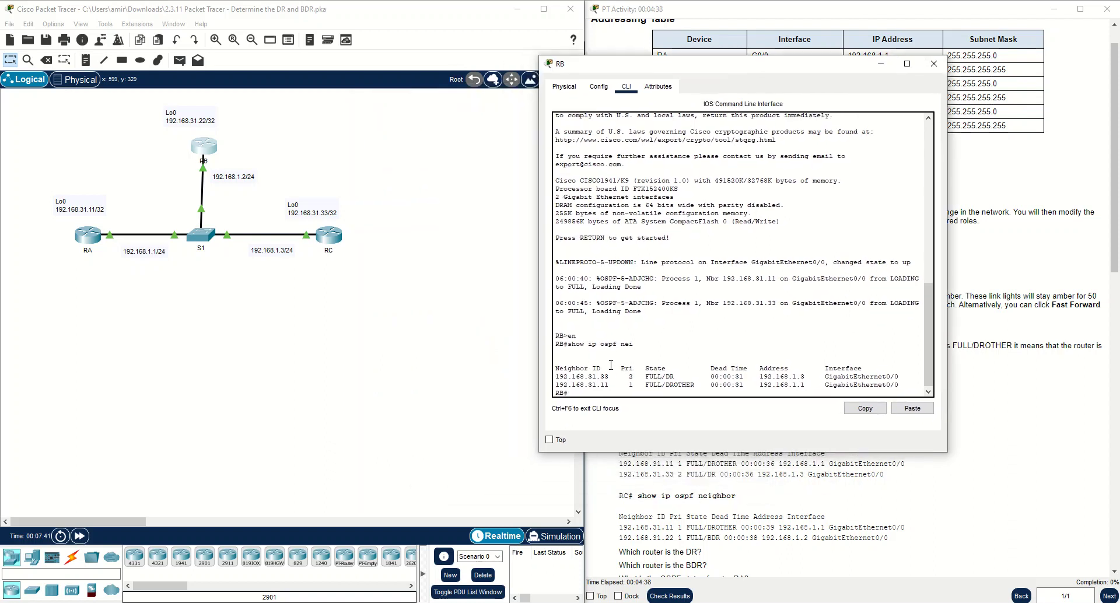
left_click_drag(589, 377, 612, 377)
left_click_drag(644, 377, 678, 376)
left_click_drag(698, 385, 667, 387)
left_click_drag(739, 70, 625, 150)
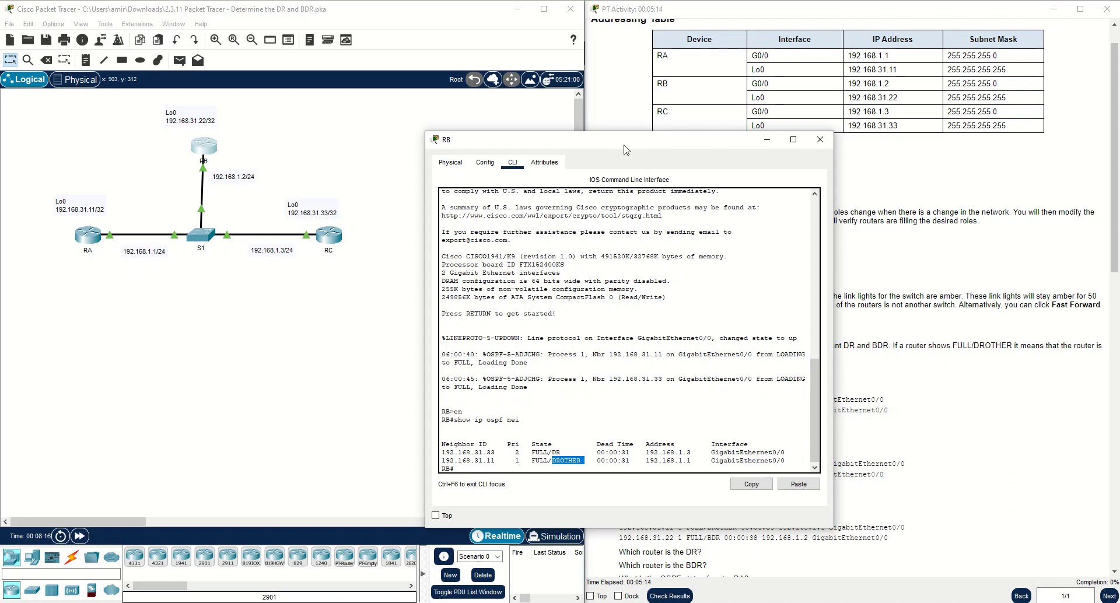
left_click_drag(626, 150, 371, 140)
scroll(753, 439, "down", 2)
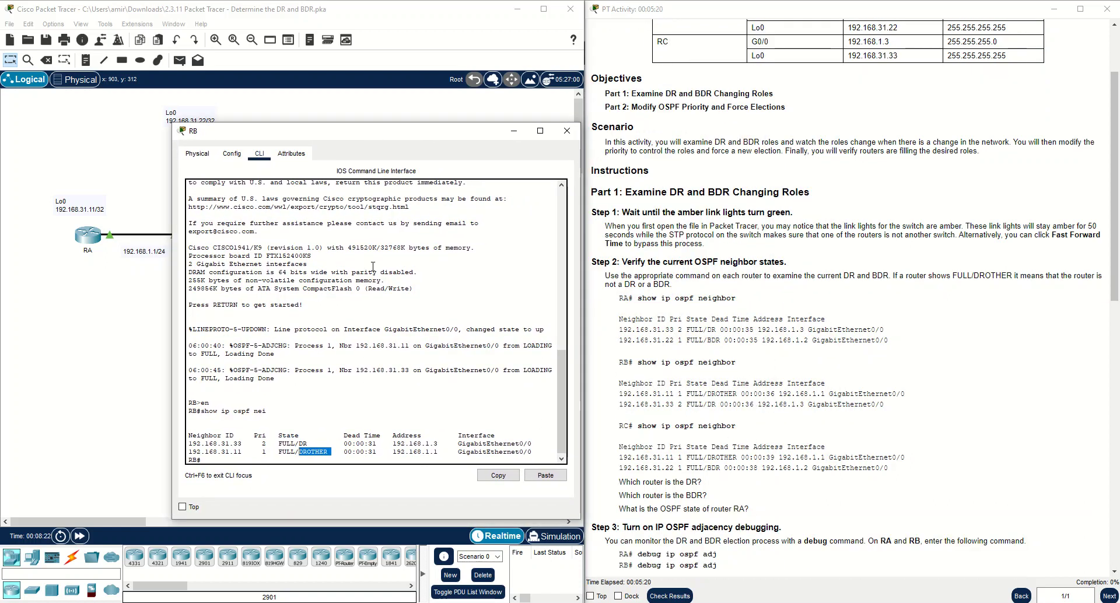
left_click(567, 130)
- Open router RC's command line, enter privileged EXEC mode and run show ip ospf nei
left_click(329, 235)
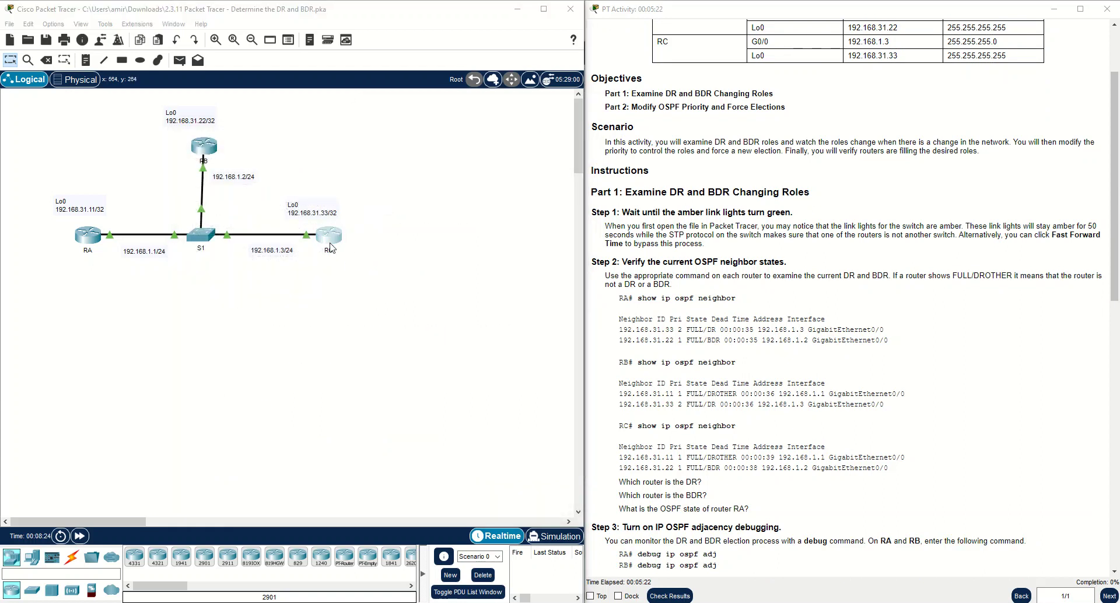
left_click(444, 127)
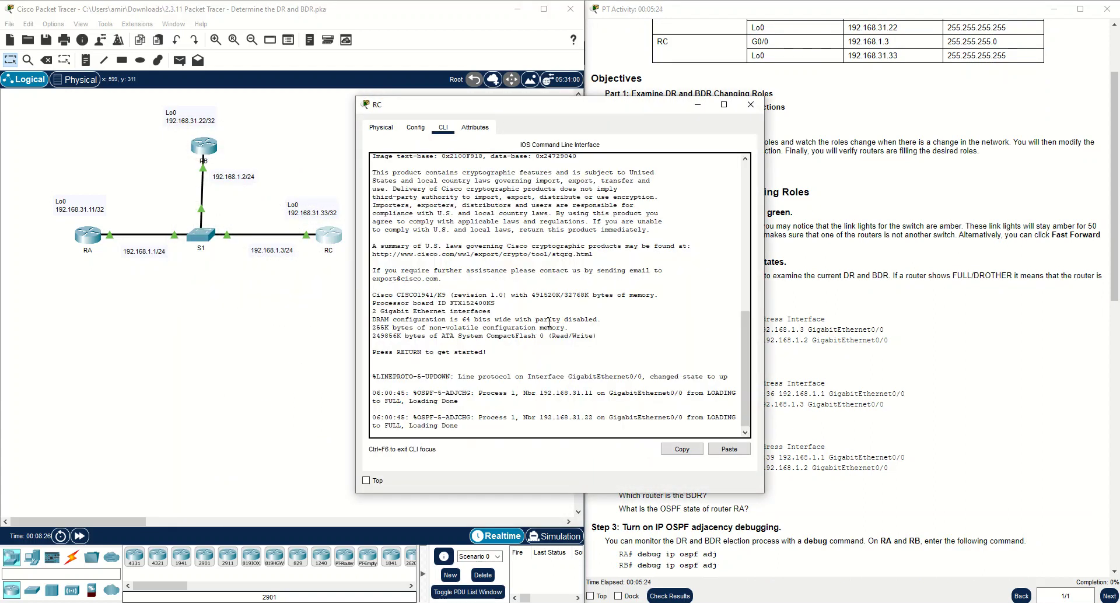
key("Return")
type("en")
key("Return")
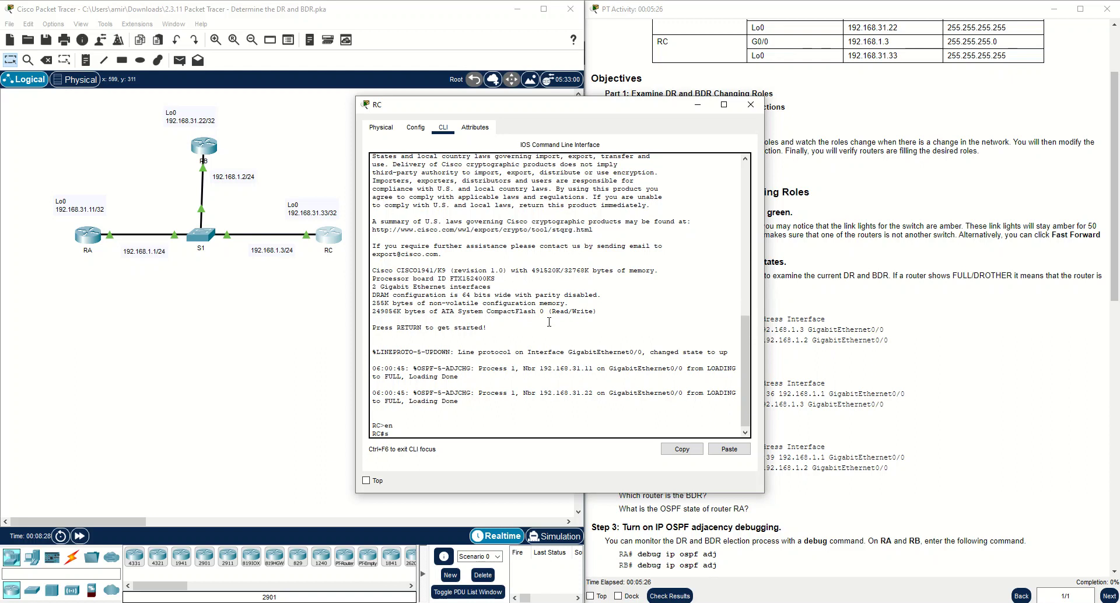
type("show ip ospf nei")
key("Return")
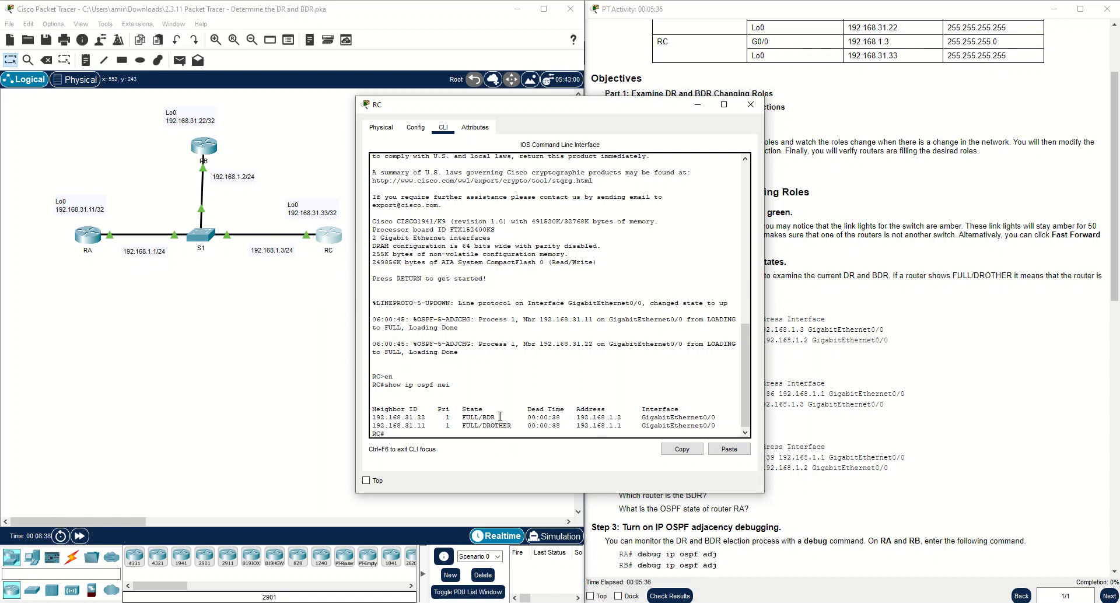
- Examine both entries in RC's neighbor table, and review the Step 2 questions about the DR, the BDR and RA's OSPF state
left_click_drag(501, 416, 373, 418)
left_click_drag(511, 426, 369, 426)
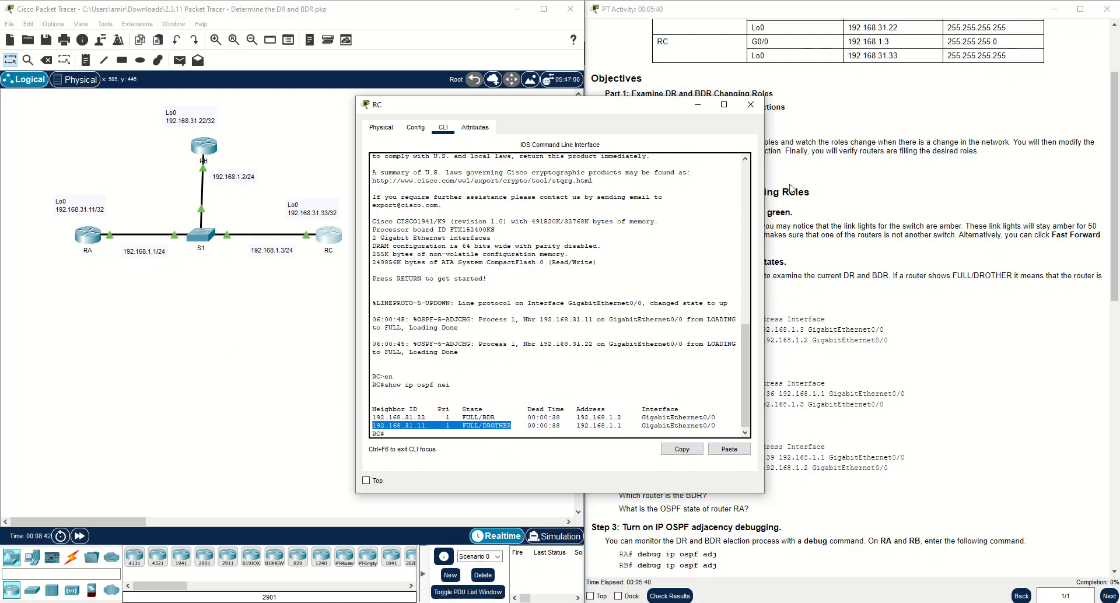
left_click(751, 105)
scroll(782, 353, "down", 5)
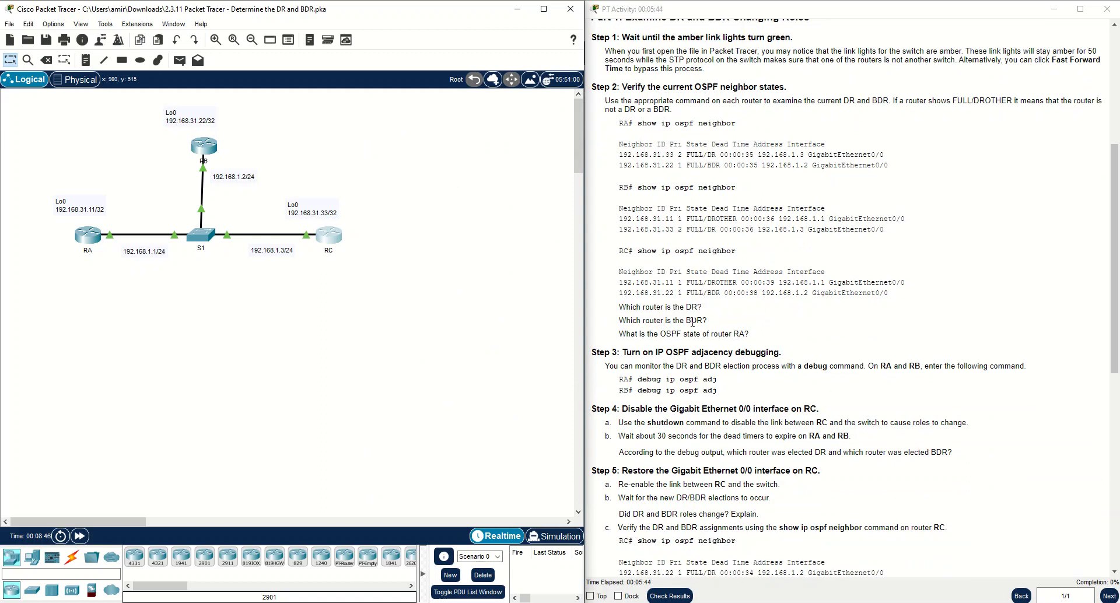
left_click_drag(620, 335, 750, 334)
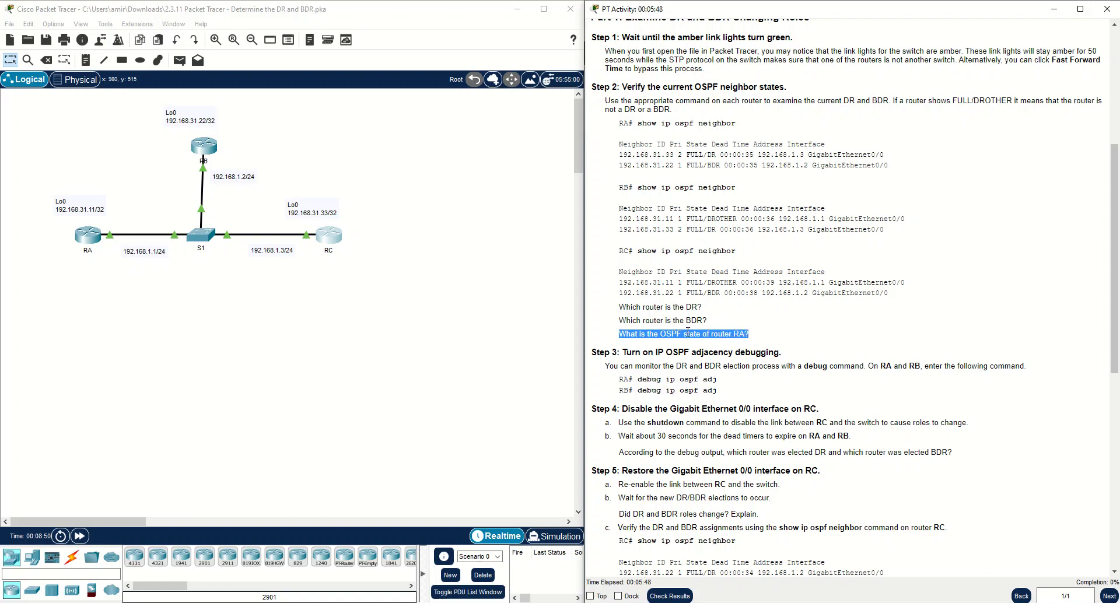
left_click(707, 346)
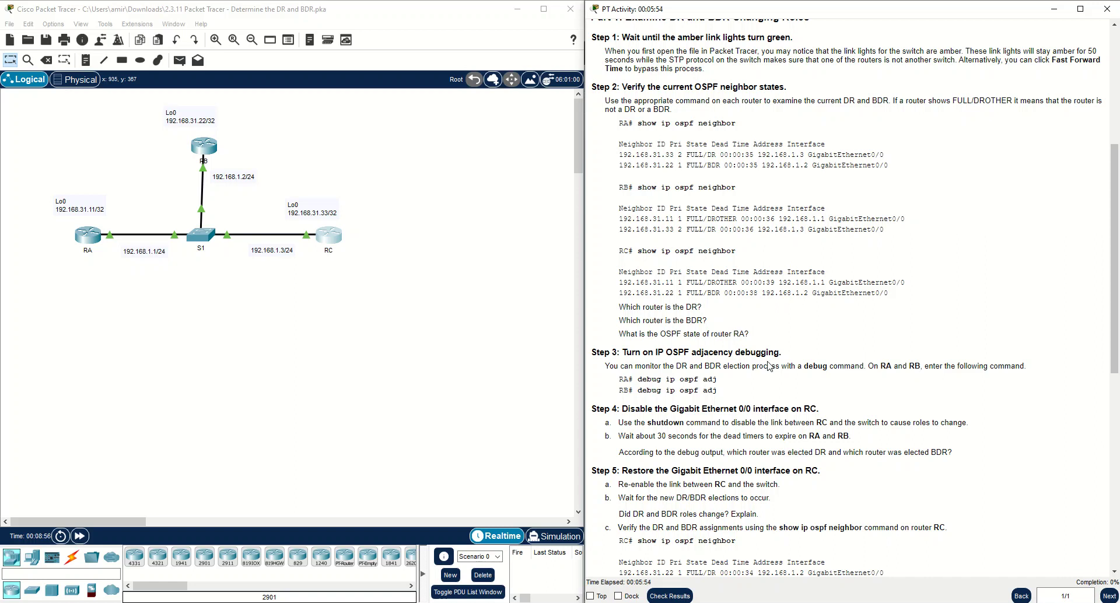
- Turn on OSPF adjacency debugging on router RA with debug ip ospf adj
left_click(97, 238)
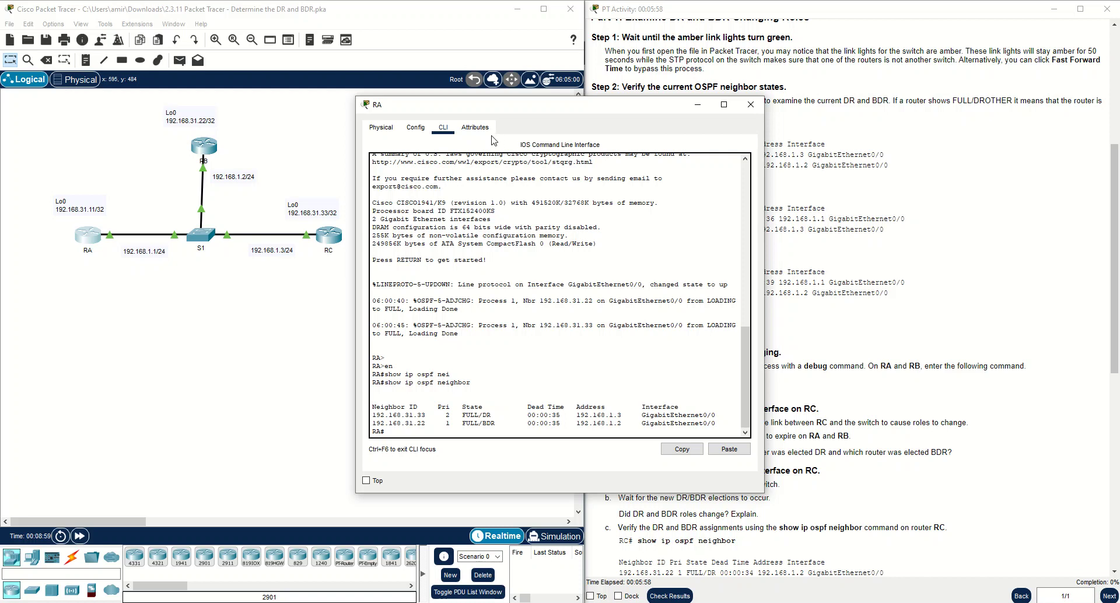
left_click_drag(555, 104, 355, 127)
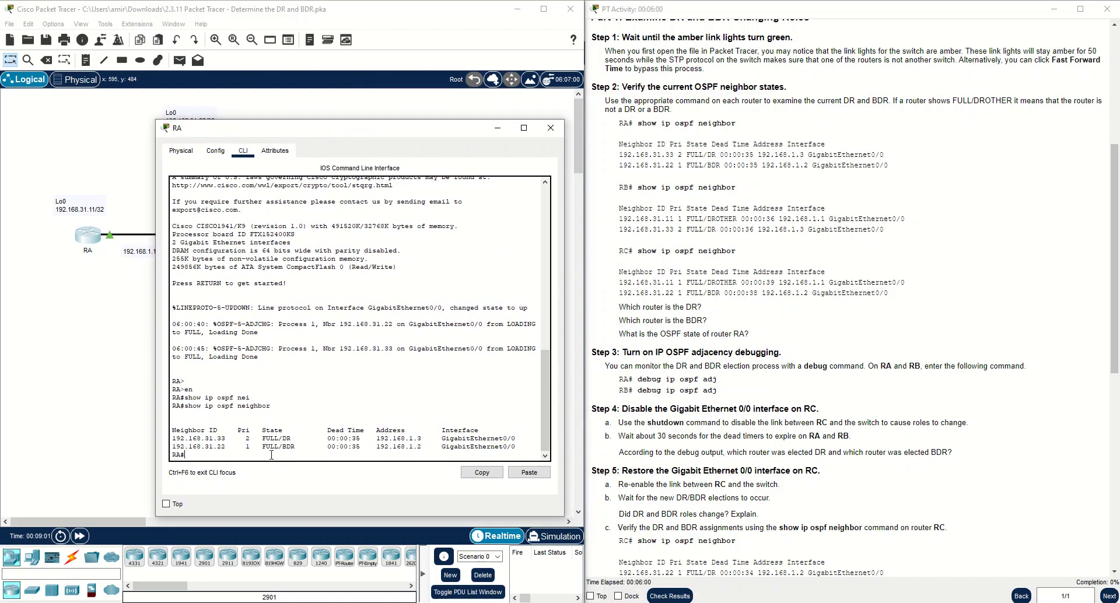
type("debug ip ospf adj")
key("Return")
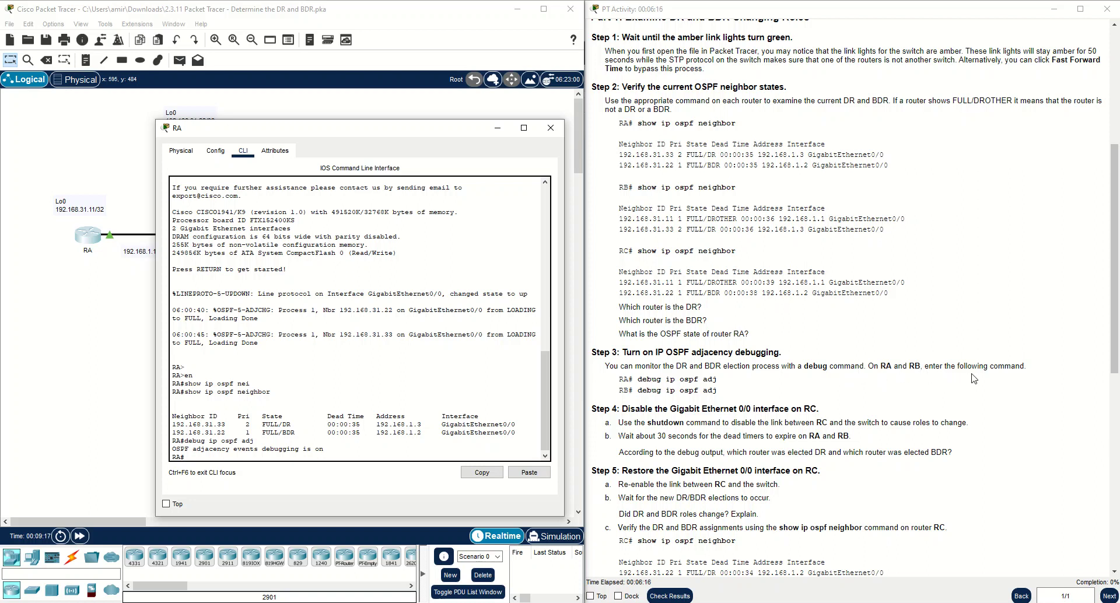
- Turn on OSPF adjacency debugging on router RB with debug ip ospf adj
left_click_drag(433, 131, 543, 147)
left_click(202, 145)
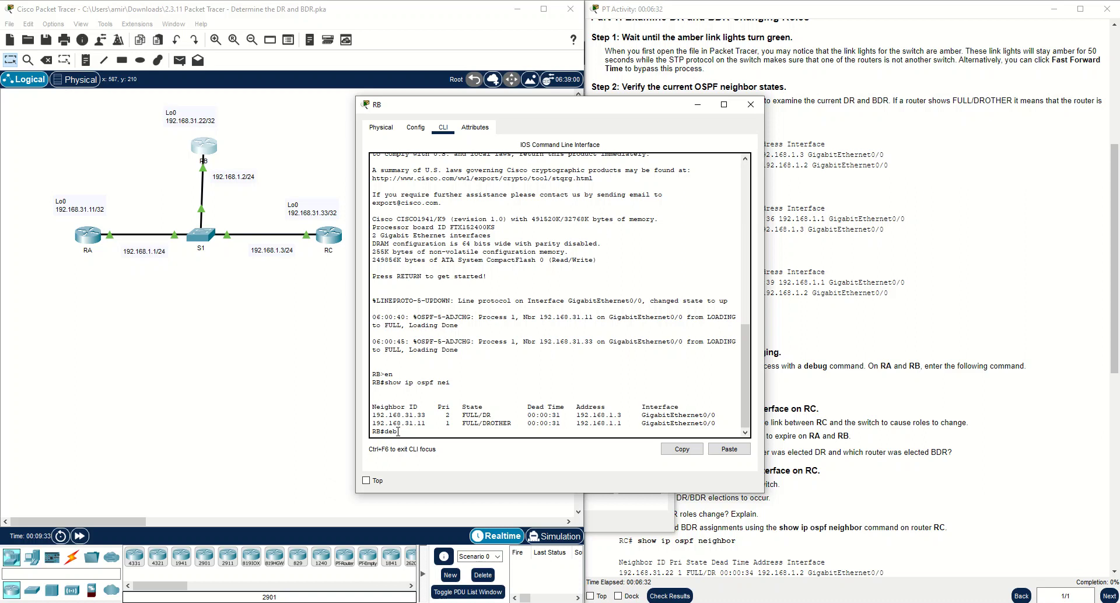
left_click_drag(533, 110, 364, 122)
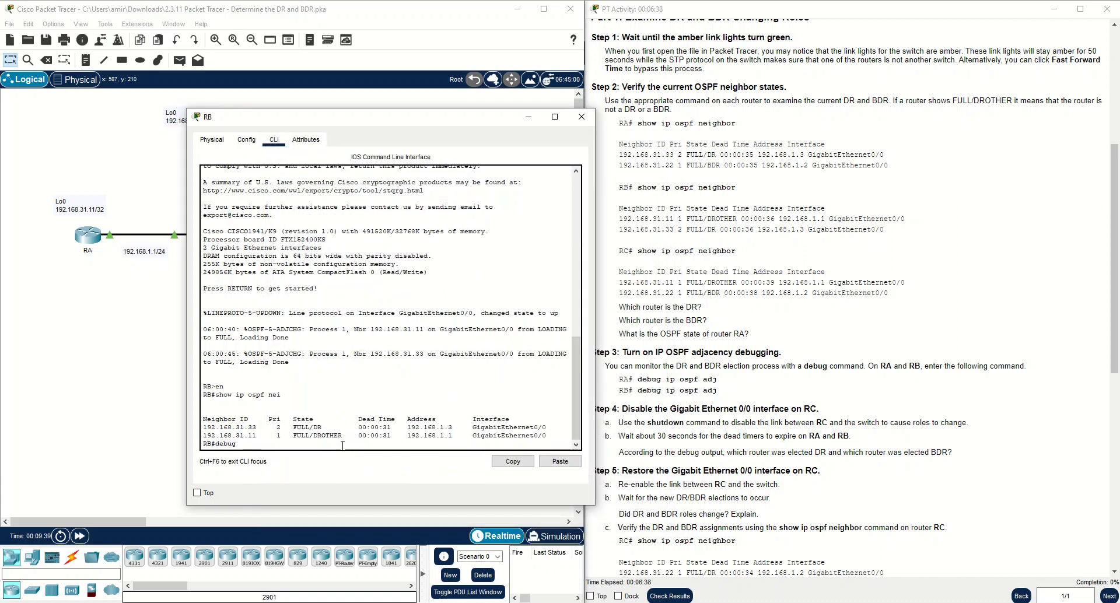
type("ip ospf adj")
key("Return")
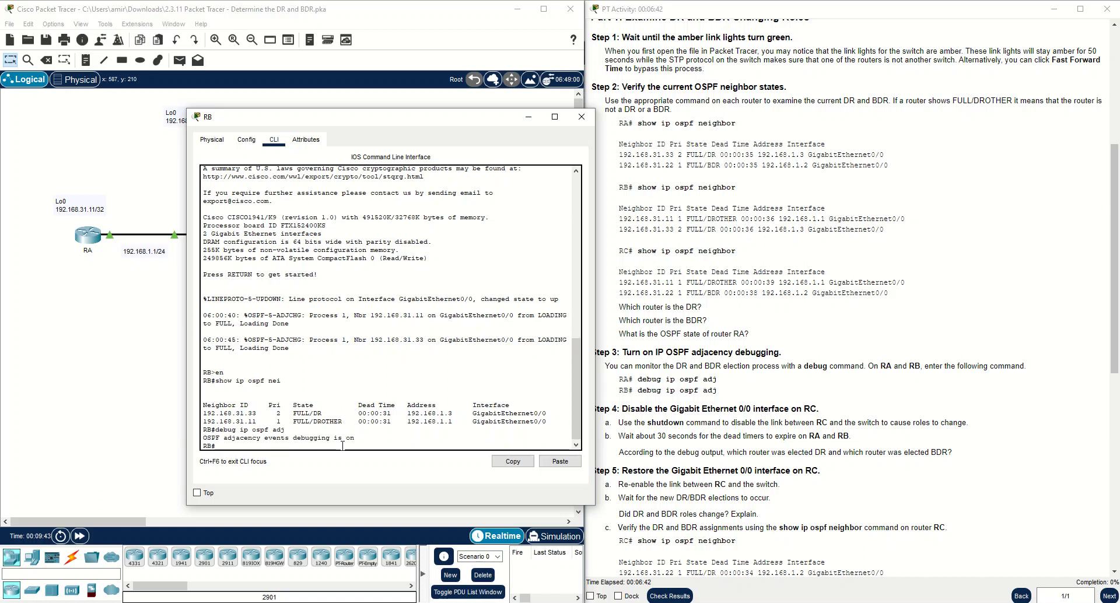
- On router RC, enter global configuration mode with conf t, select interface g0/0 and shut it down
left_click_drag(389, 123, 879, 16)
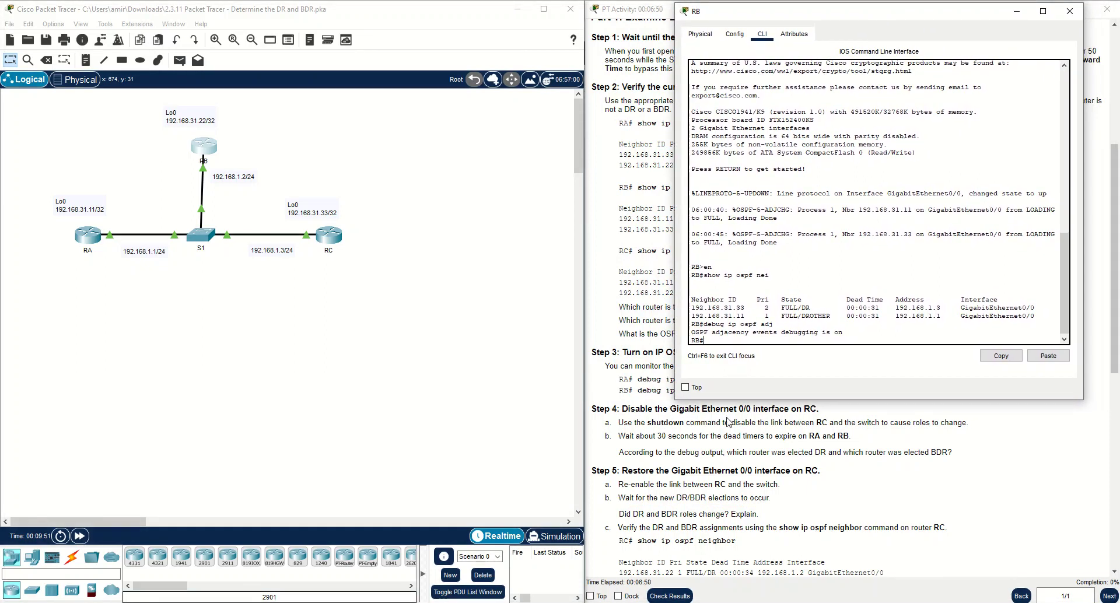
left_click(329, 235)
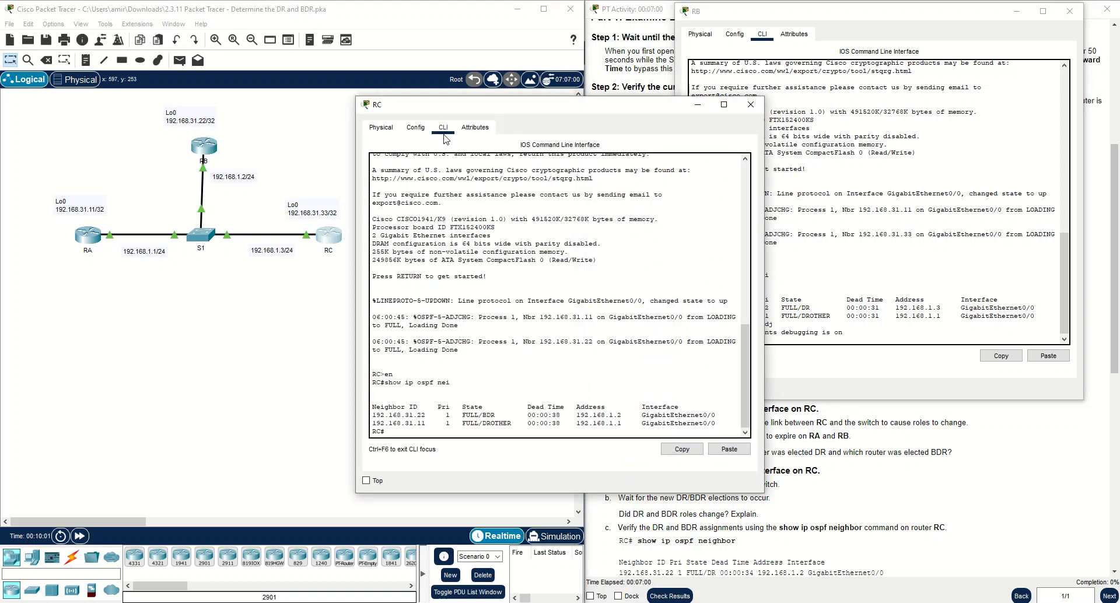
left_click_drag(512, 111, 344, 114)
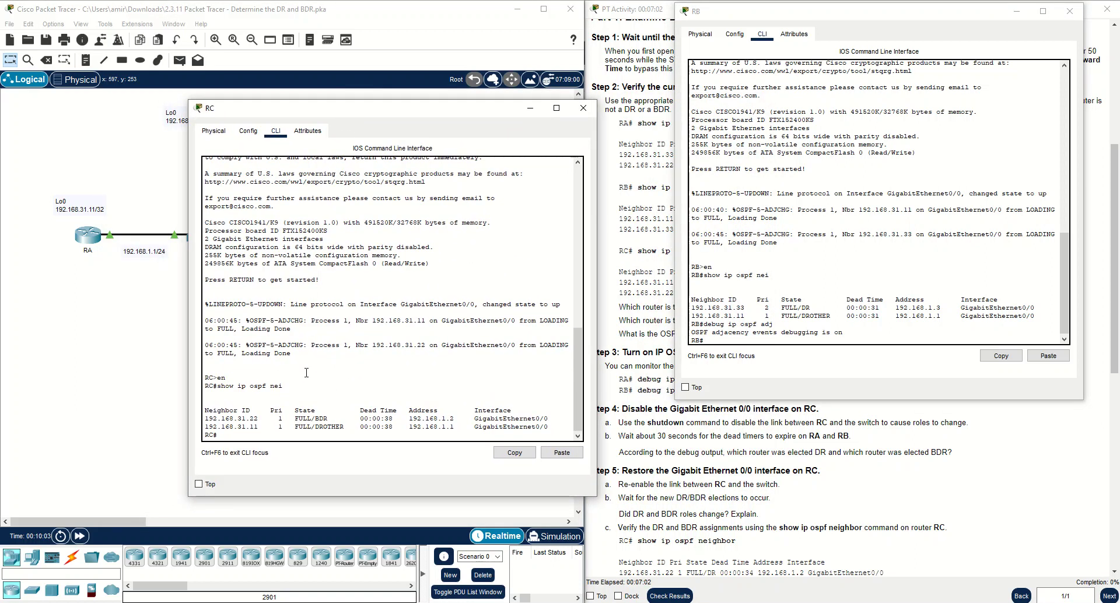
key("Return")
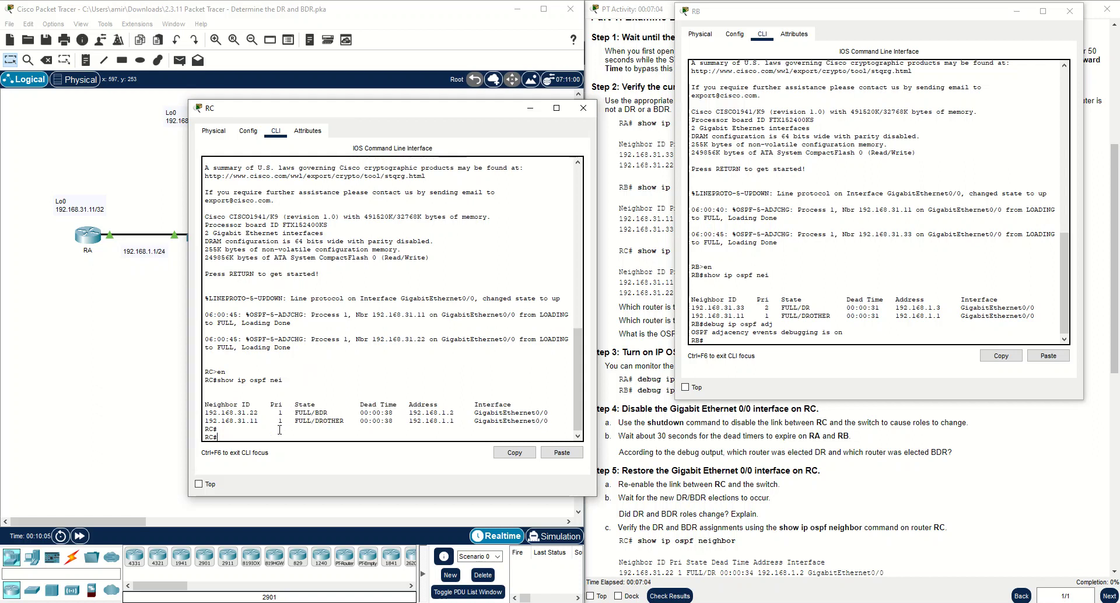
type("conf t")
key("Return")
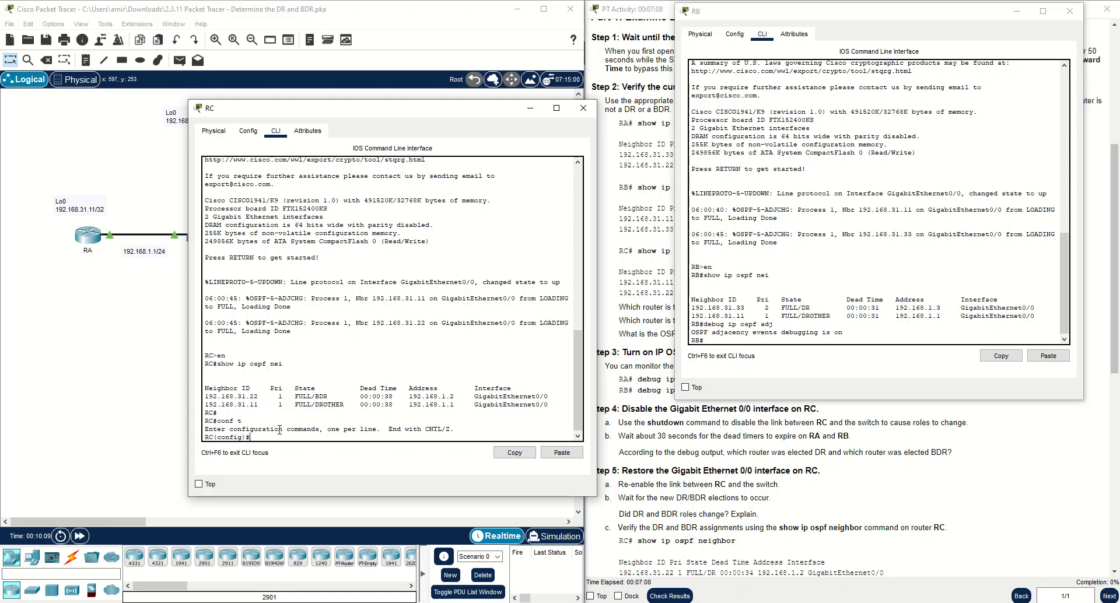
type("int g0/0")
key("Return")
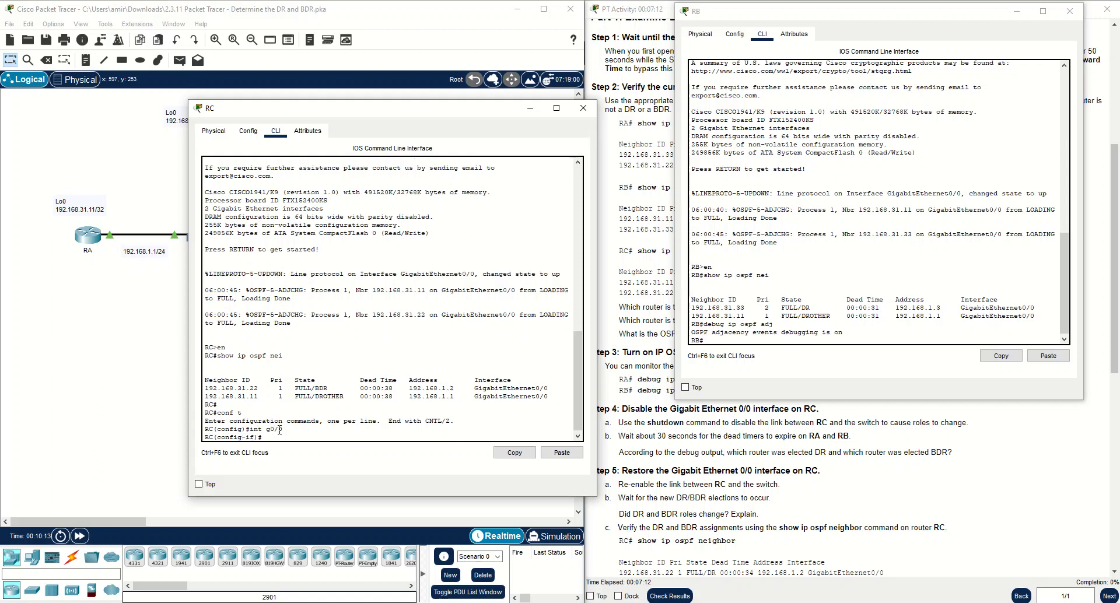
type("shut")
key("Return")
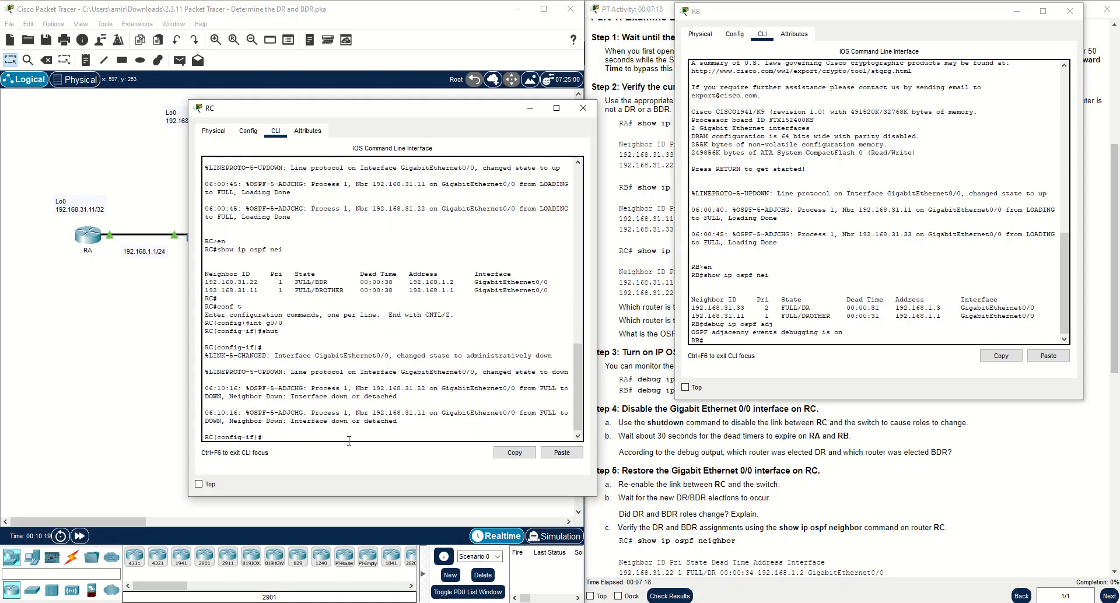
- Fast-forward the simulation time so the OSPF dead timers expire on RA and RB
left_click_drag(402, 422, 328, 357)
left_click(328, 357)
left_click(79, 535)
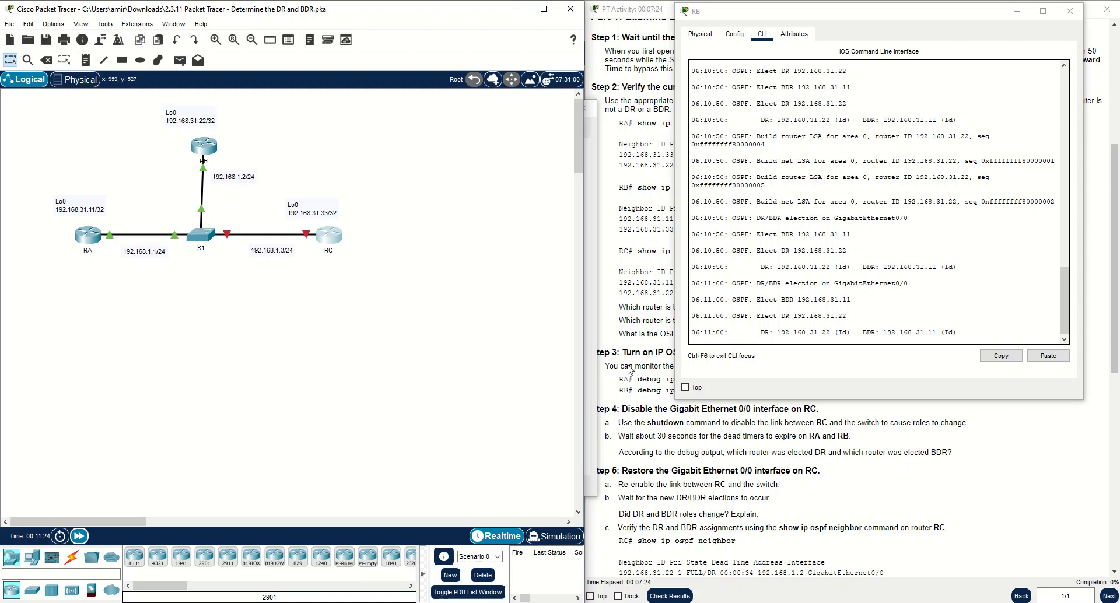
- Examine the adjacency debug output on router RB for the newly elected DR and BDR
left_click(760, 333)
scroll(791, 225, "up", 10)
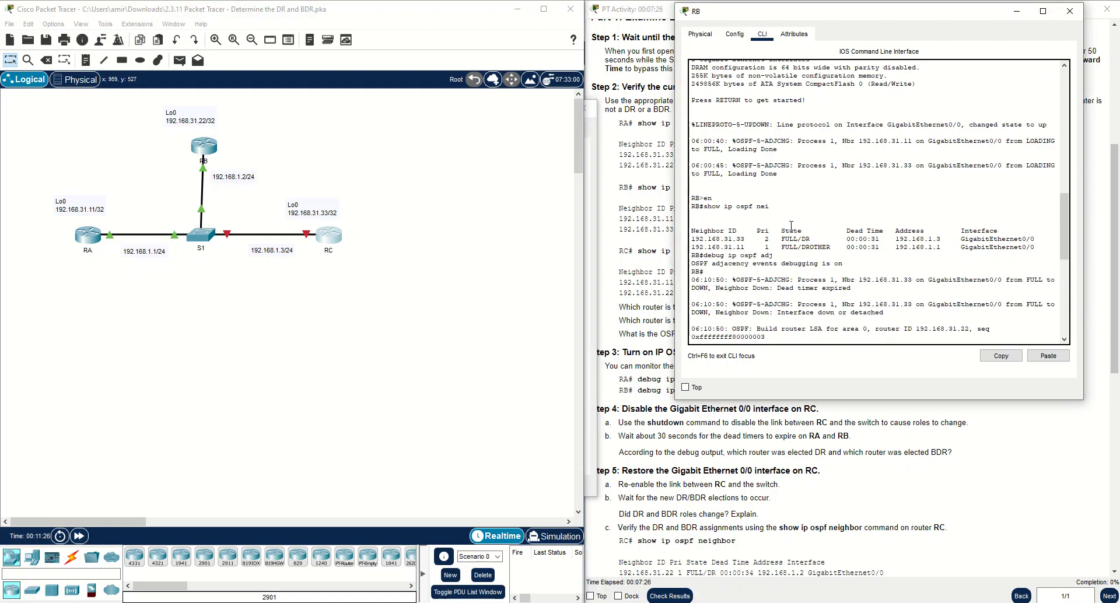
scroll(782, 226, "down", 10)
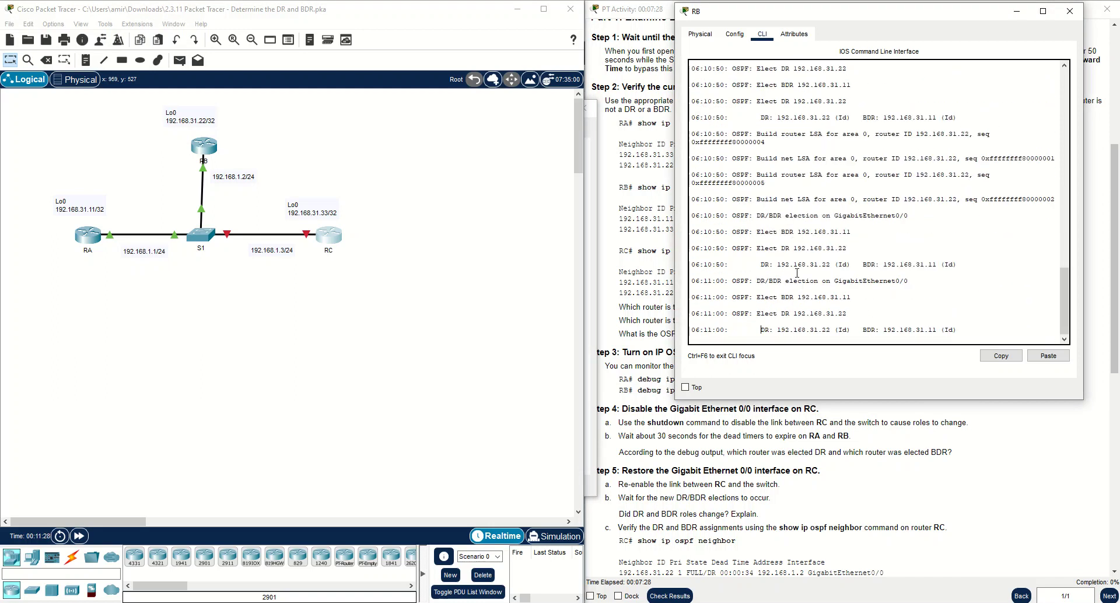
left_click_drag(959, 334, 757, 328)
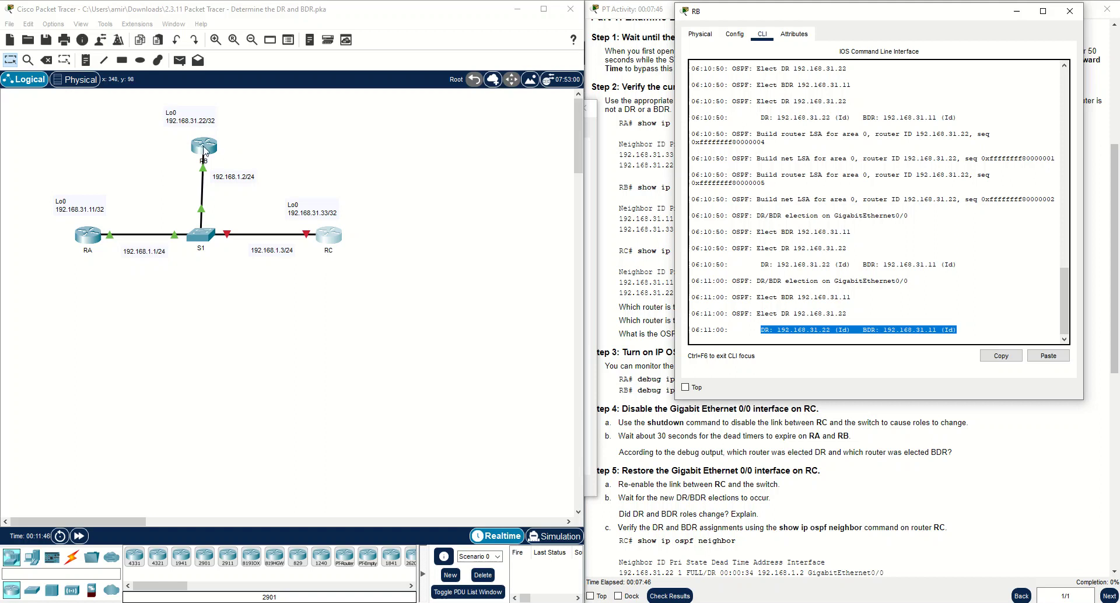
left_click_drag(760, 330, 852, 330)
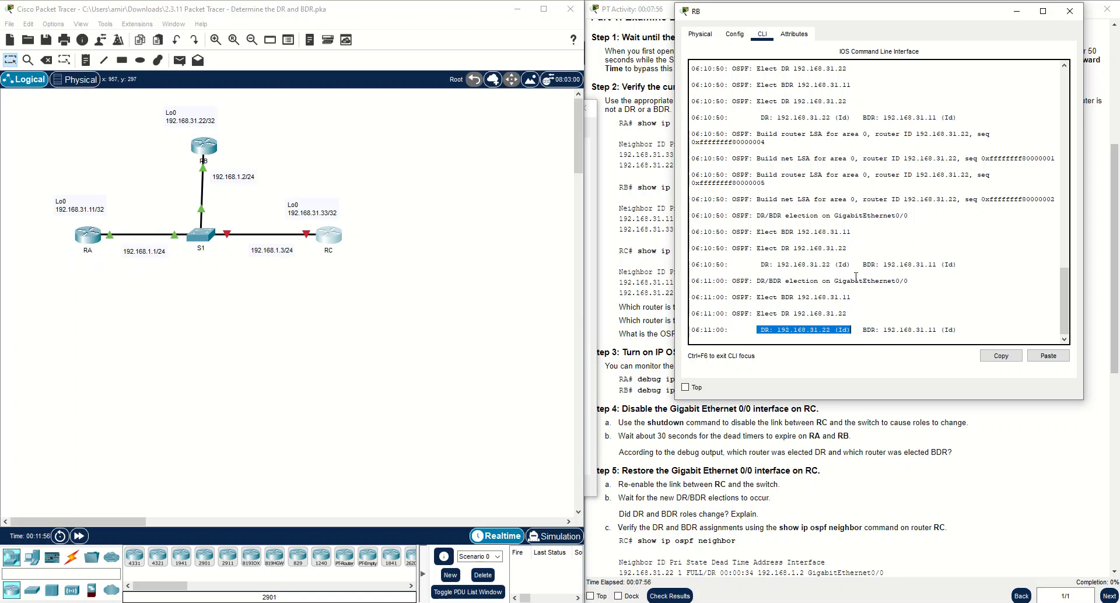
left_click_drag(864, 330, 958, 331)
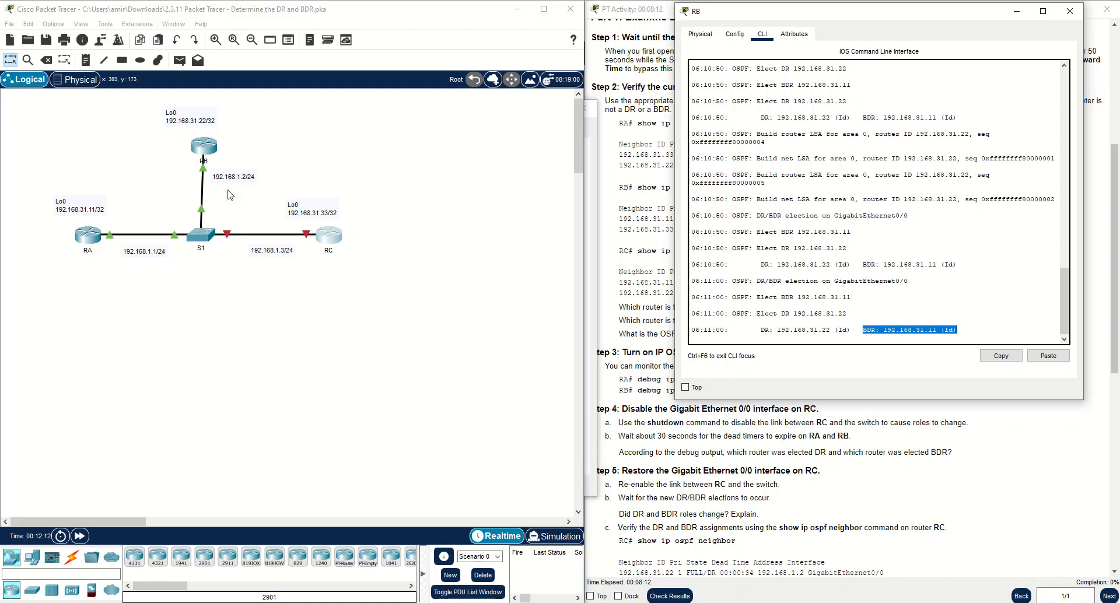
left_click(825, 416)
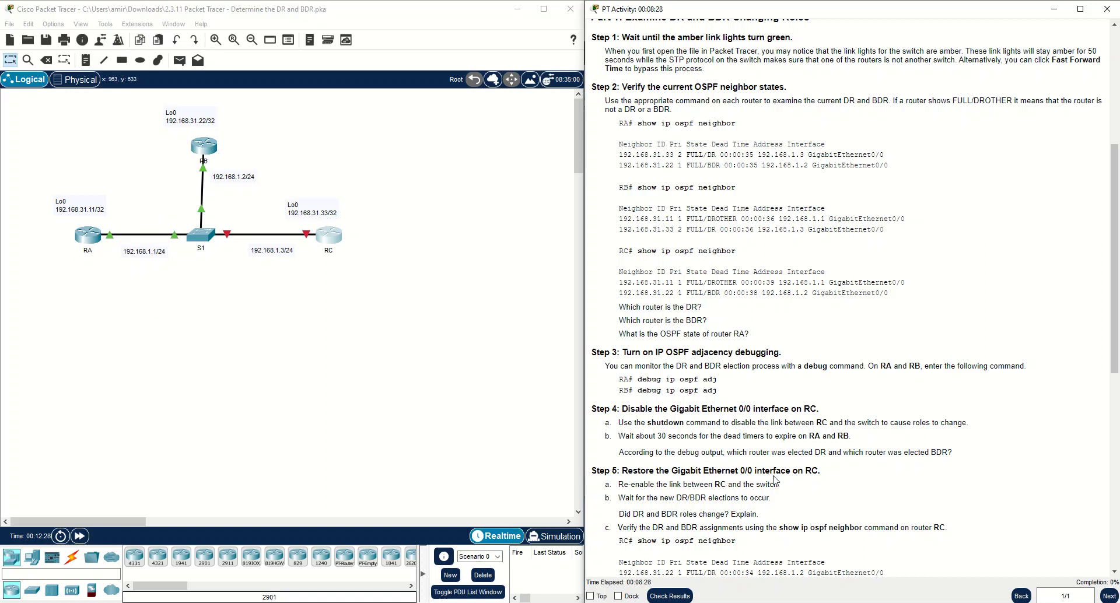
- Re-enable interface g0/0 on router RC with no shut
left_click(331, 240)
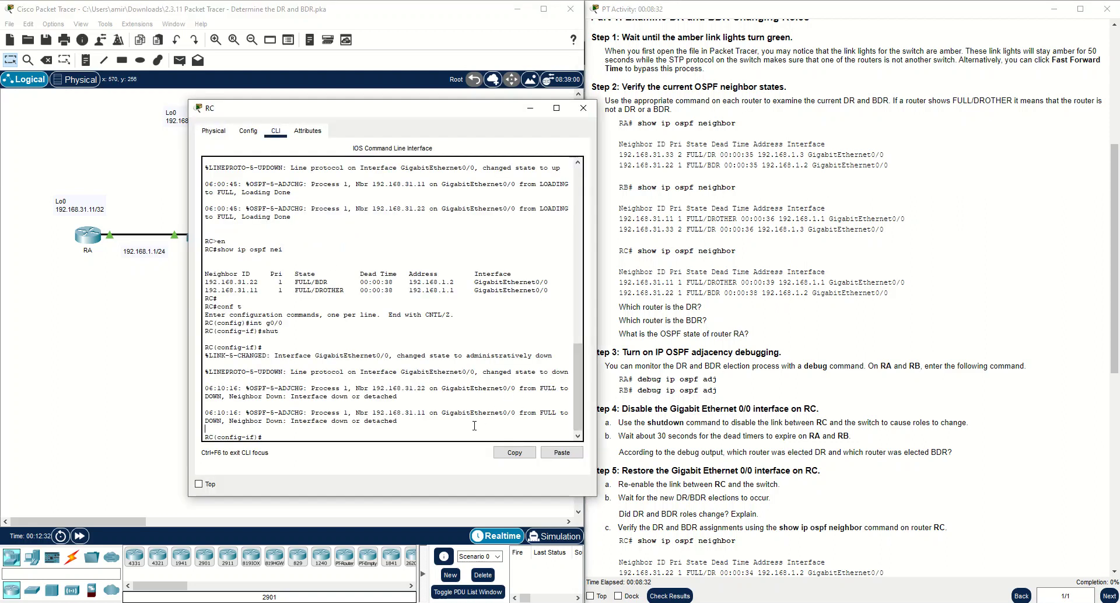
type("no shut")
key("Return")
key("Return")
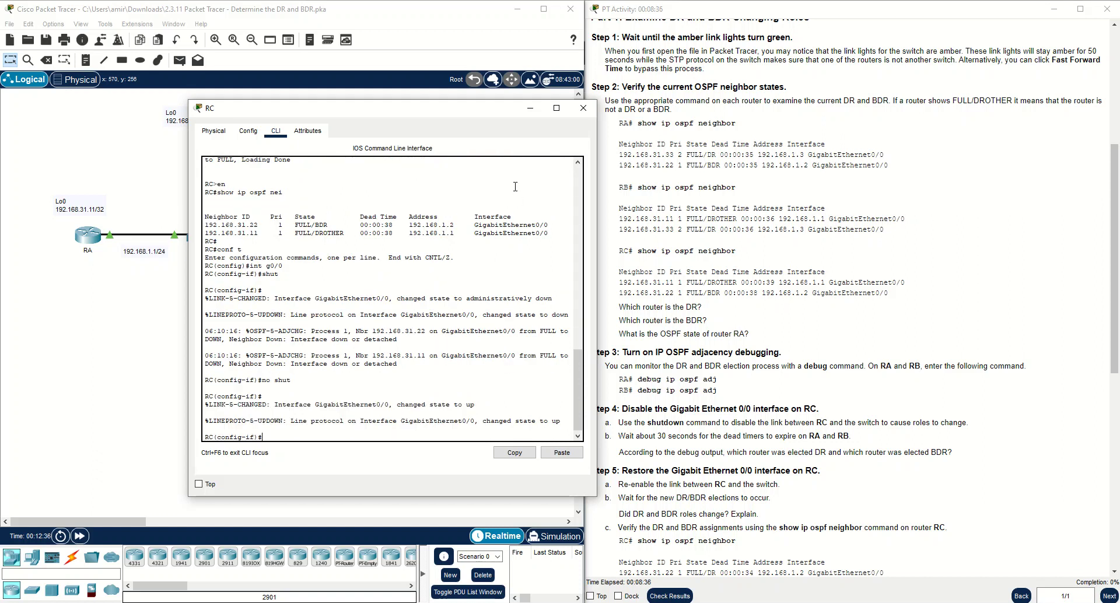
- Close RC's window and fast-forward the simulation time to let the new DR/BDR election occur
left_click(583, 108)
left_click(78, 536)
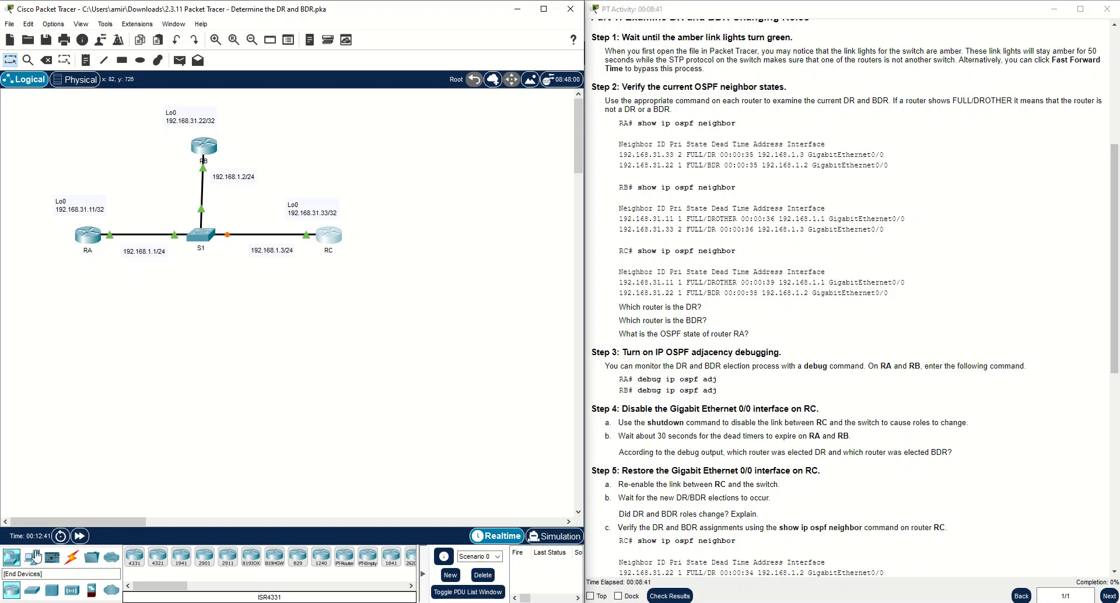
left_click(80, 536)
- Run show ip ospf nei on router RB and examine the role of each neighbor in the table
left_click(205, 147)
key("Return")
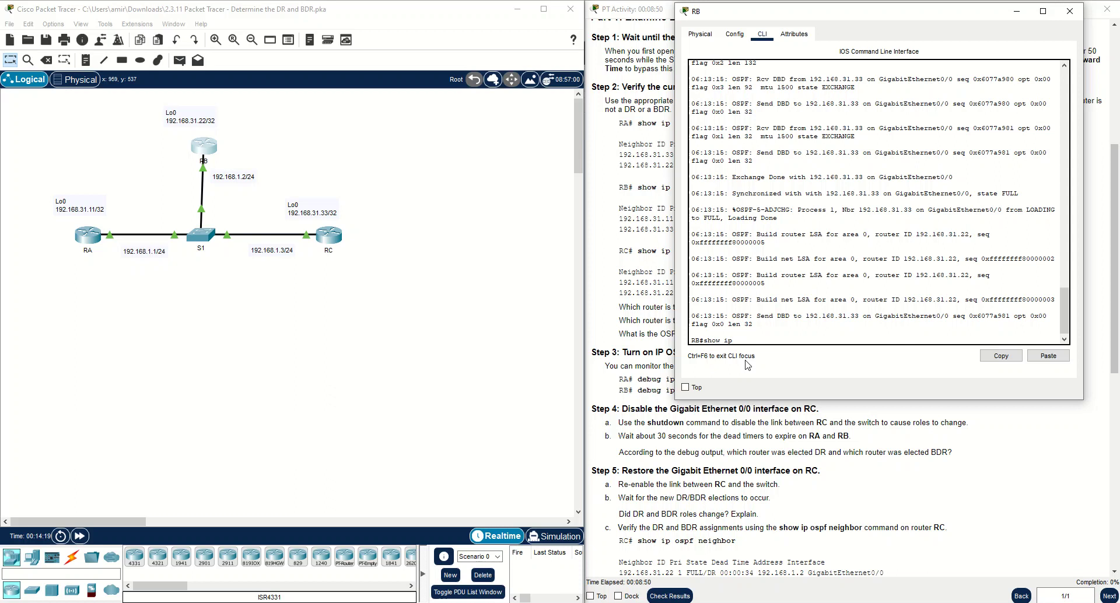
type("show ip ospf nei")
key("Return")
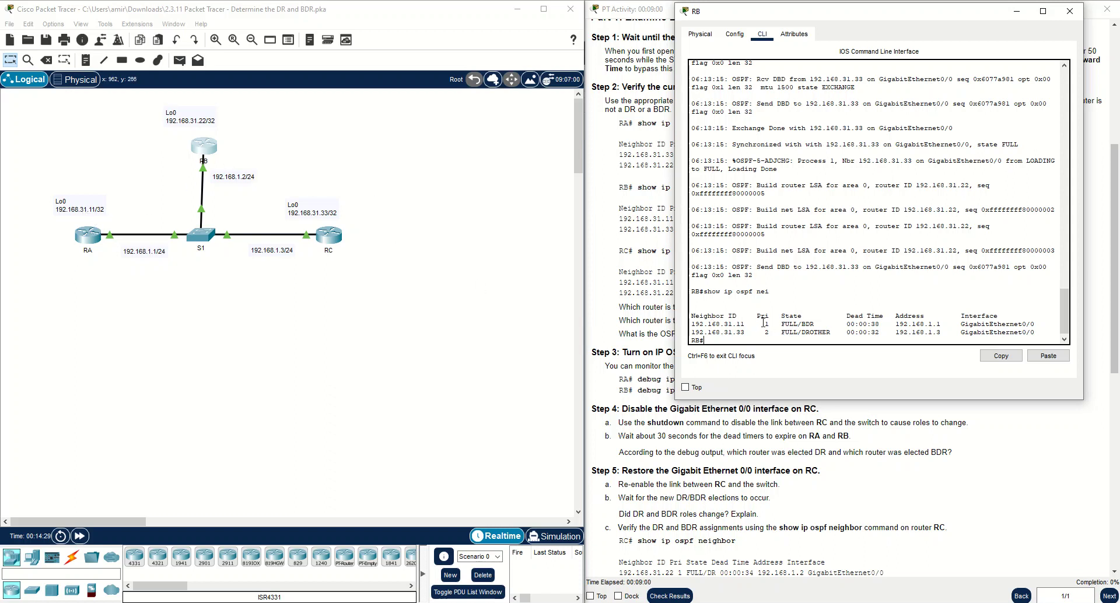
left_click_drag(827, 322, 692, 333)
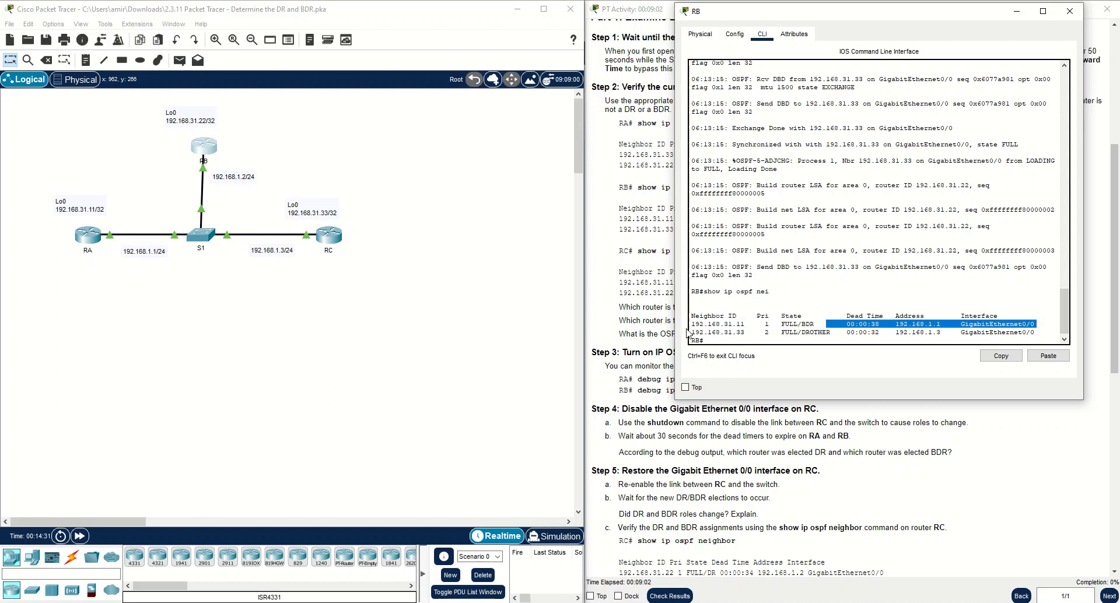
left_click_drag(745, 332, 694, 333)
left_click_drag(835, 332, 789, 333)
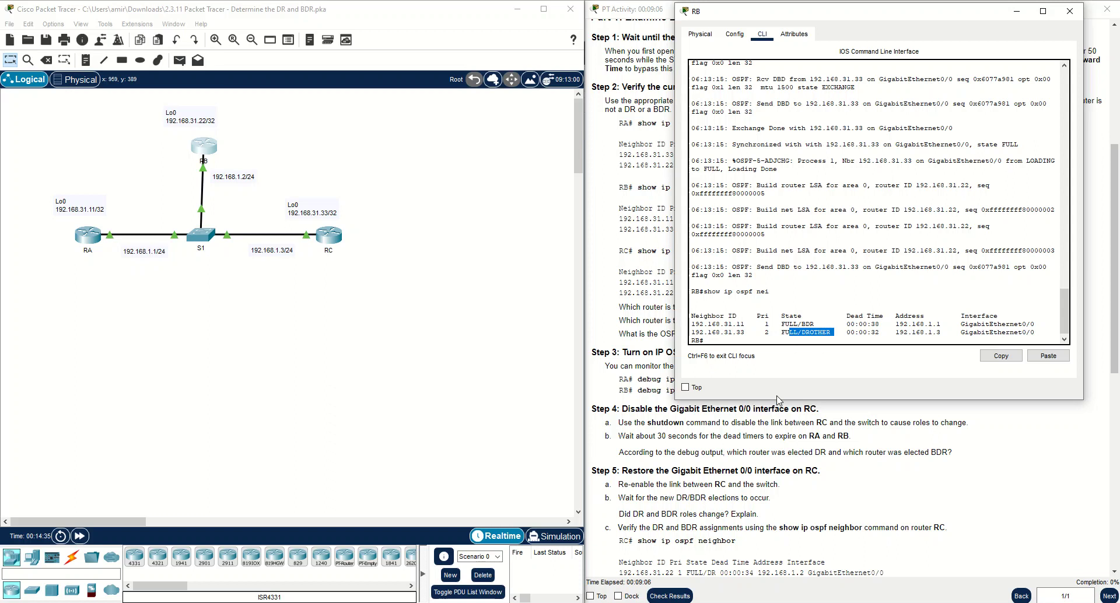
left_click(776, 416)
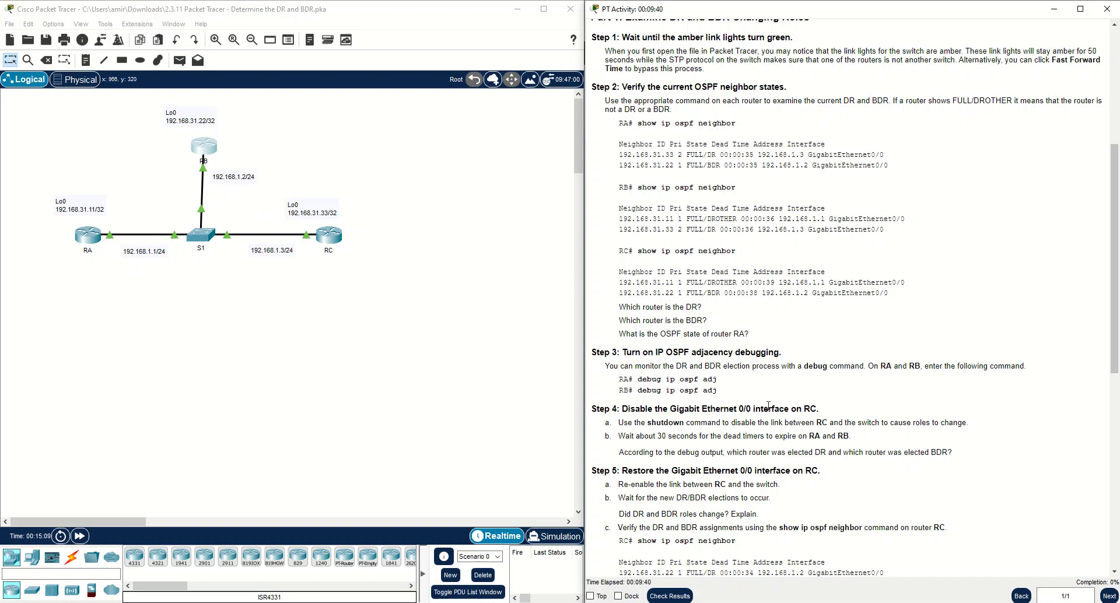
- Following Step 5c, leave configuration mode on router RC with end and run show ip ospf nei
scroll(768, 411, "down", 1)
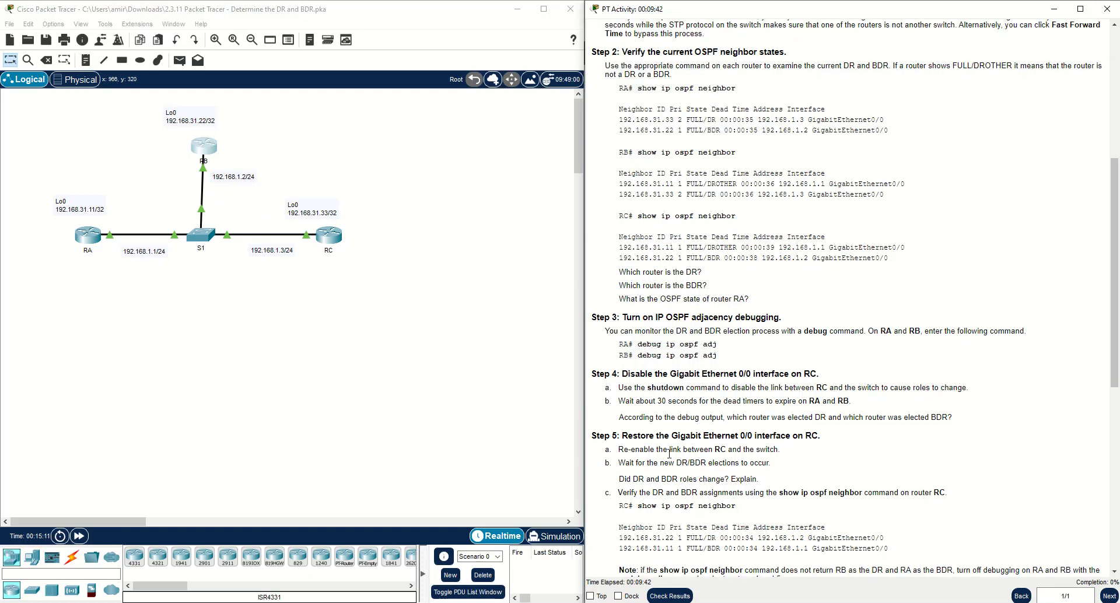
scroll(650, 432, "down", 1)
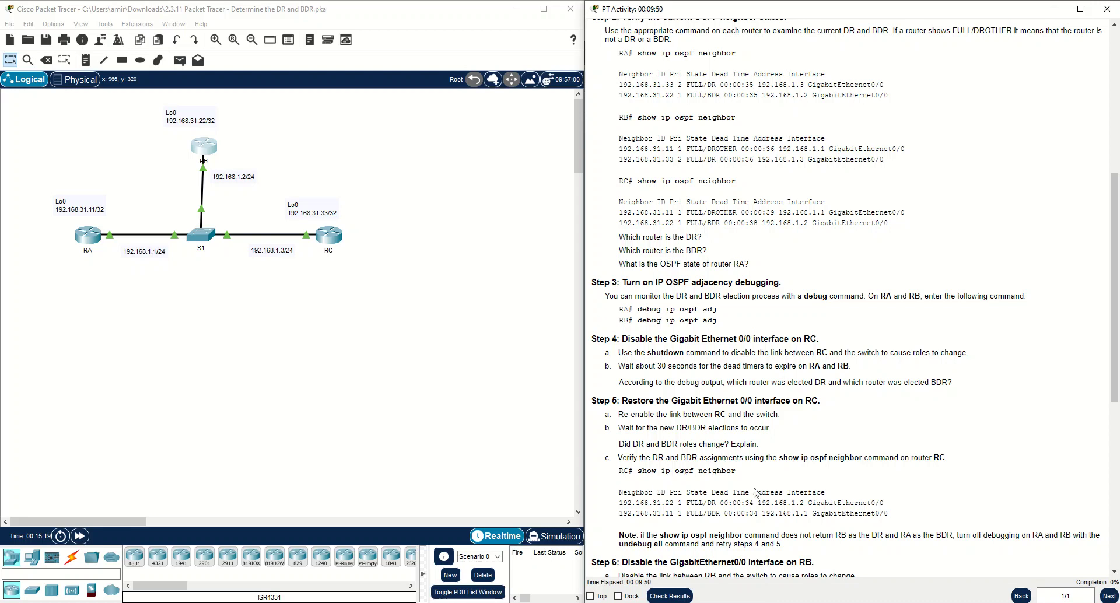
scroll(730, 496, "down", 1)
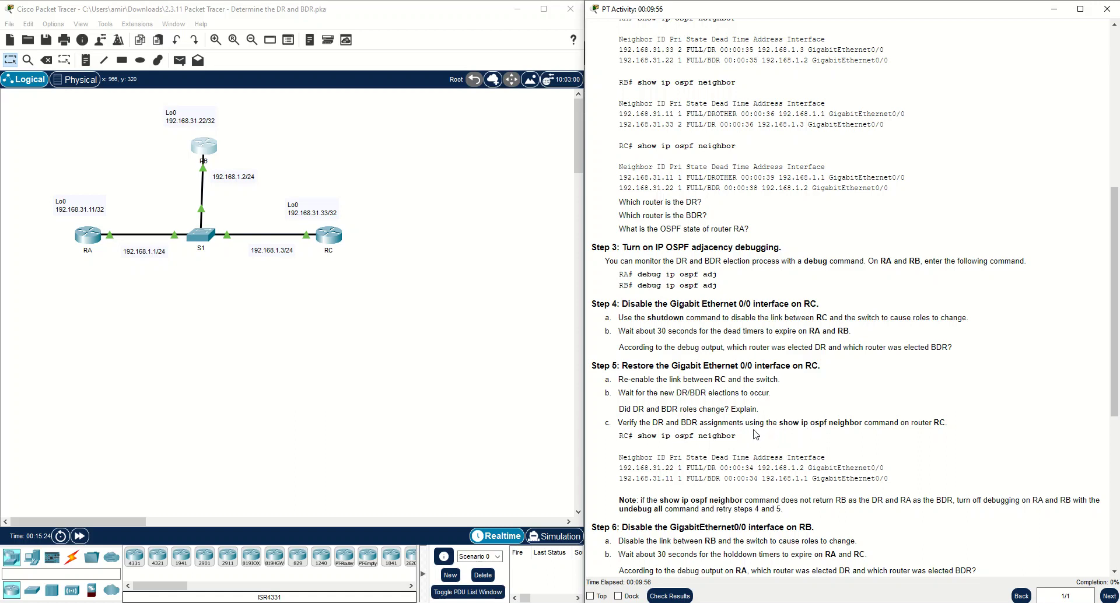
left_click_drag(736, 435, 644, 439)
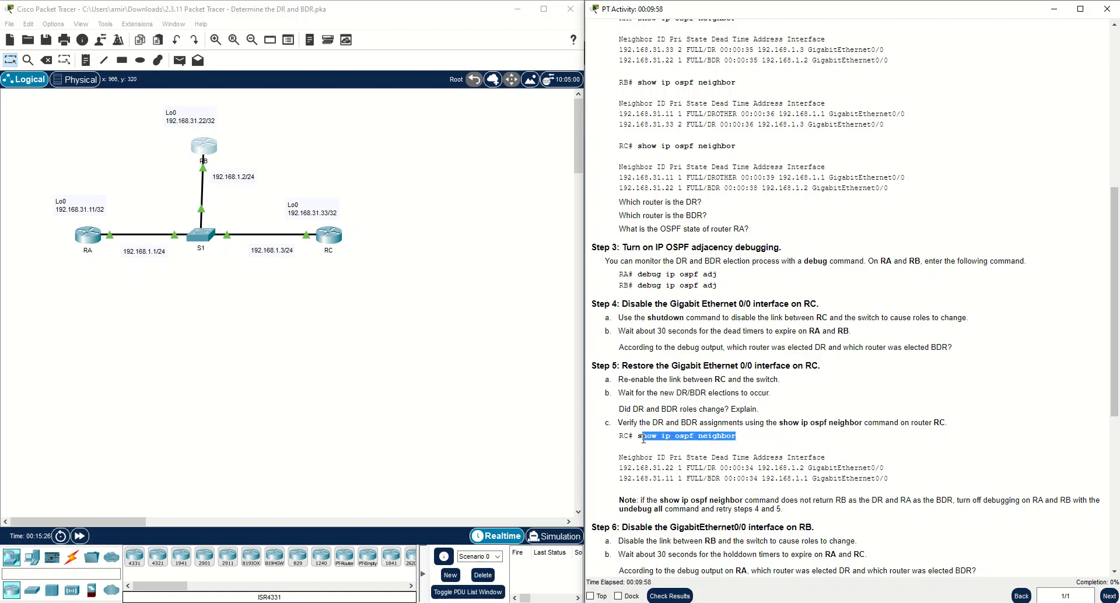
scroll(666, 472, "down", 1)
left_click(328, 238)
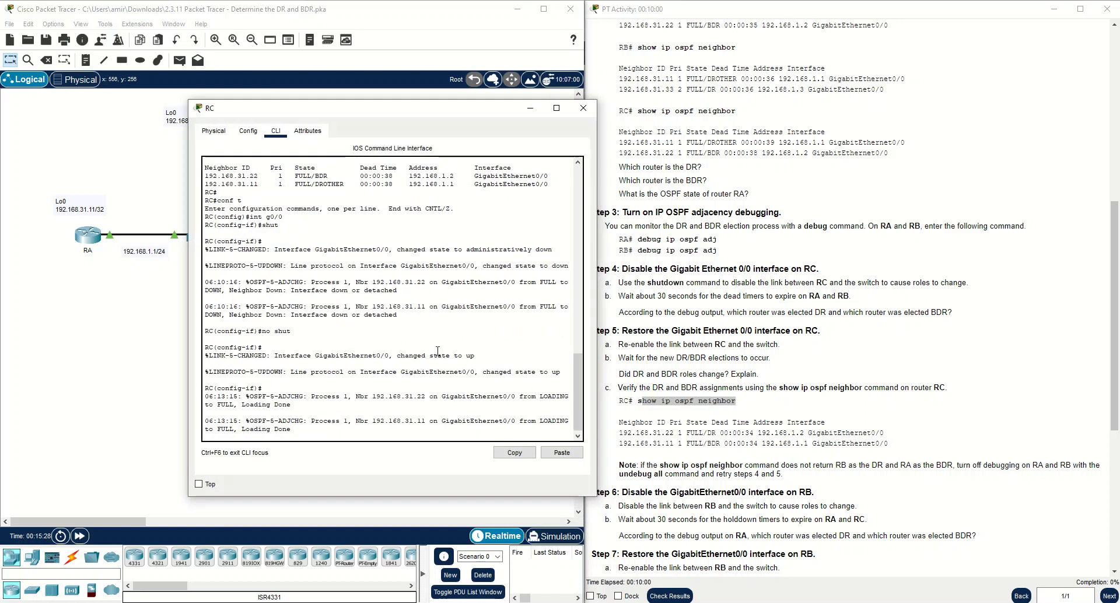
key("Return")
type("end")
key("Return")
type("show ip ospf nei")
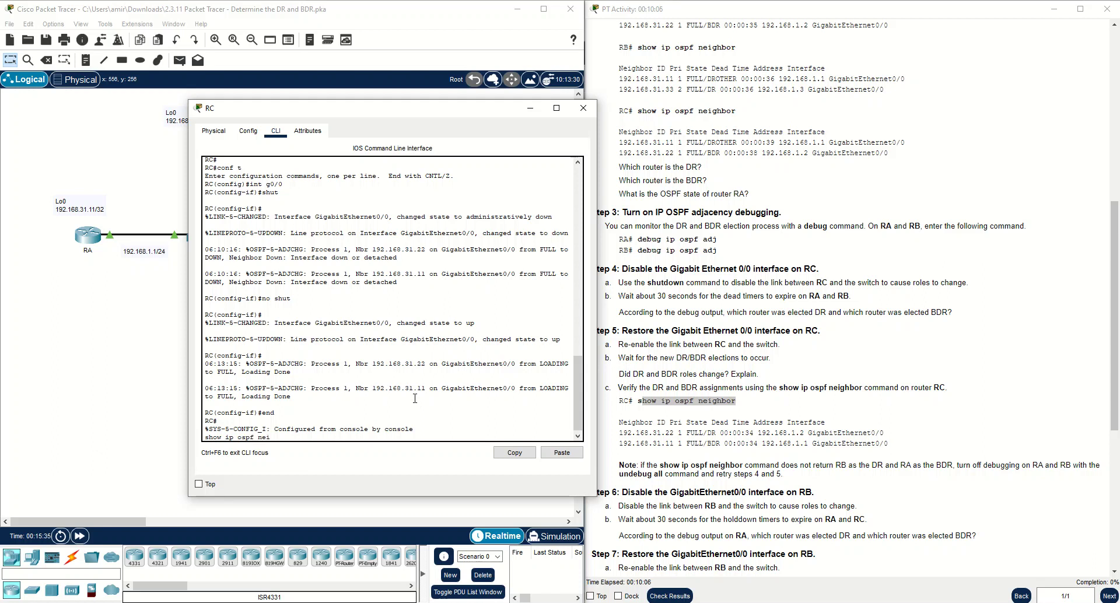
key("Return")
- Compare RC's neighbor table with the expected output in the instructions, review Step 6 and close RC's window
left_click_drag(335, 421, 205, 418)
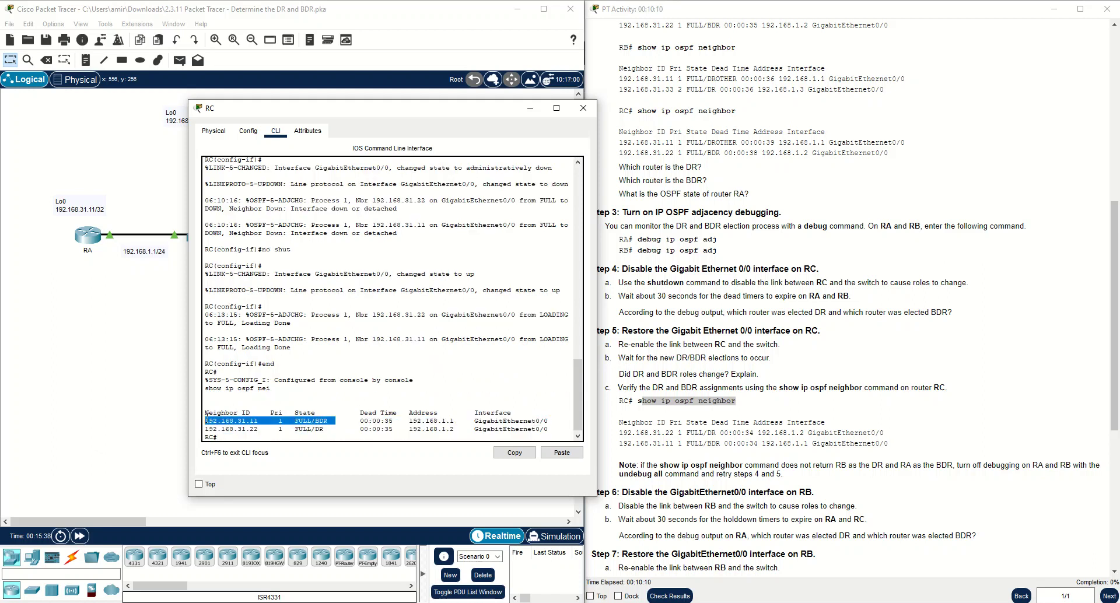
left_click_drag(370, 108, 493, 78)
left_click(893, 417)
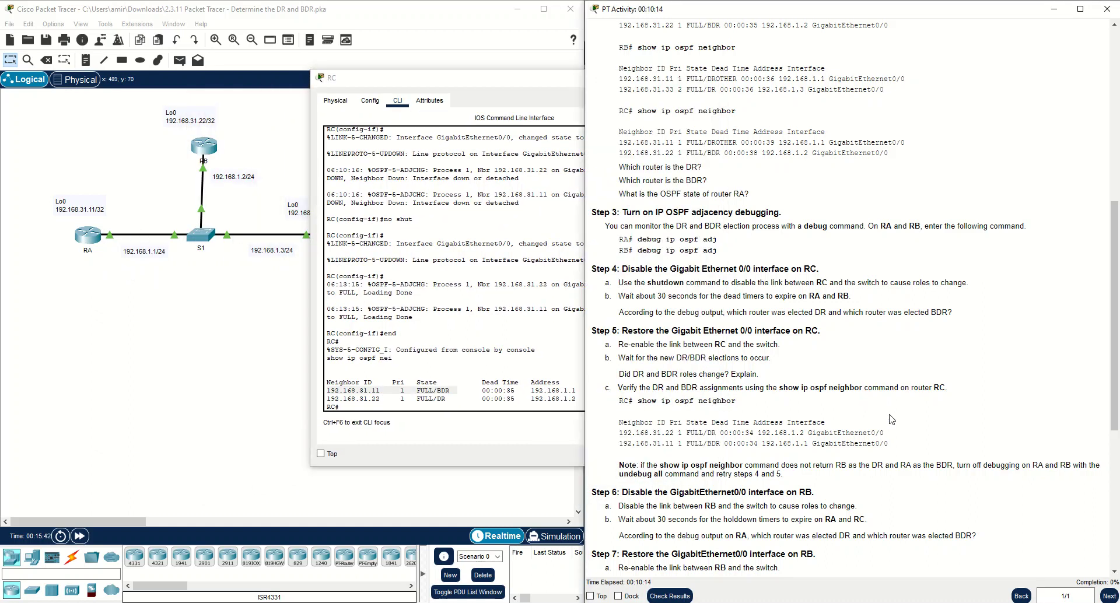
scroll(750, 502, "down", 6)
scroll(649, 452, "down", 1)
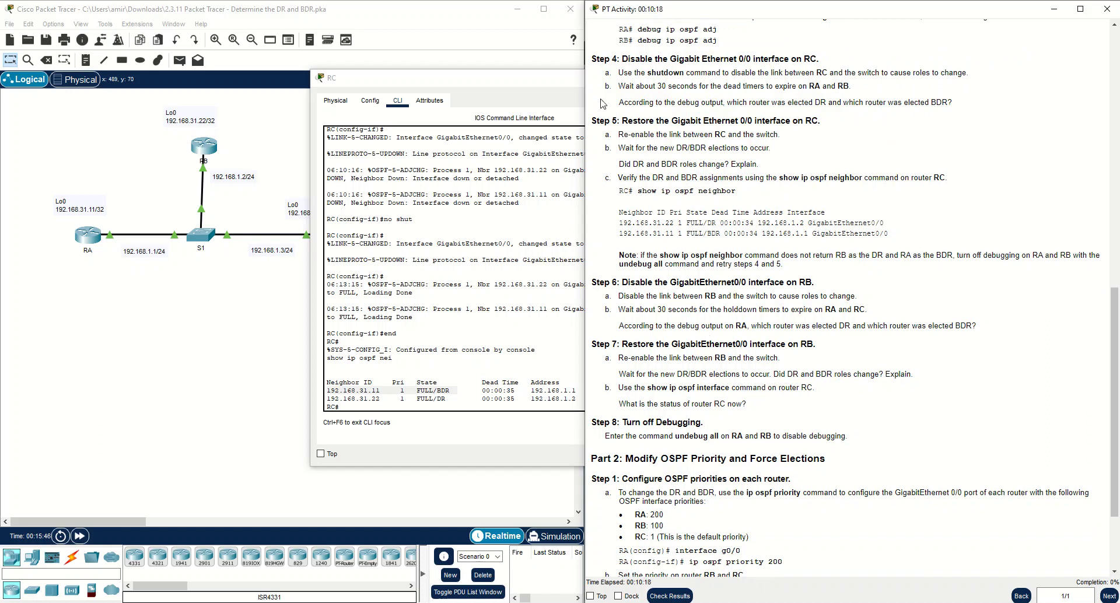
left_click(553, 87)
left_click(718, 78)
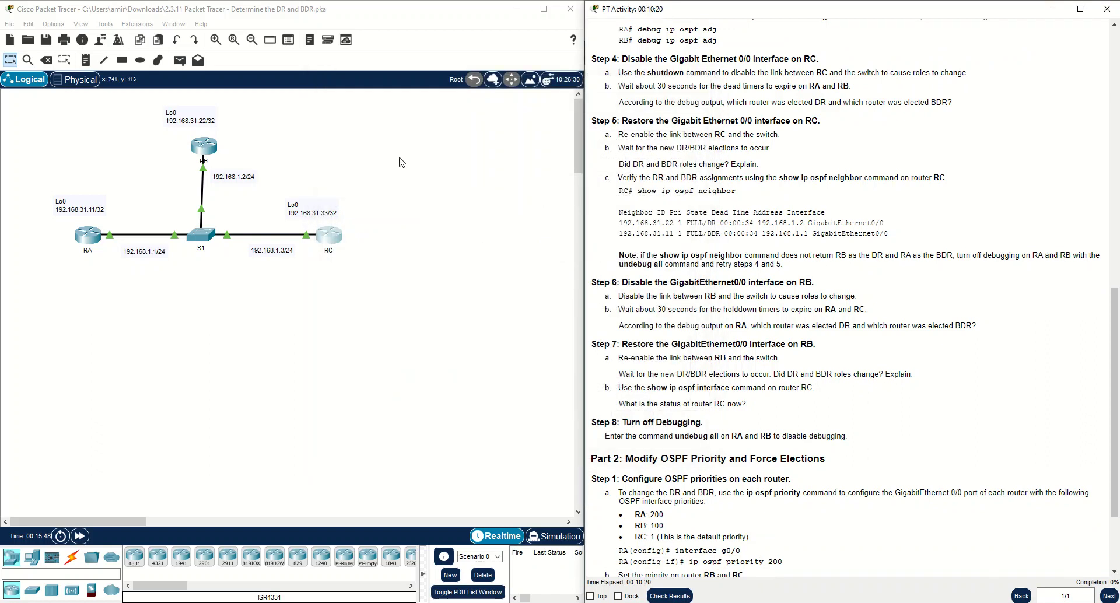
- Following Step 6a, enter configuration mode on router RB and shut down interface g0/0
left_click(202, 156)
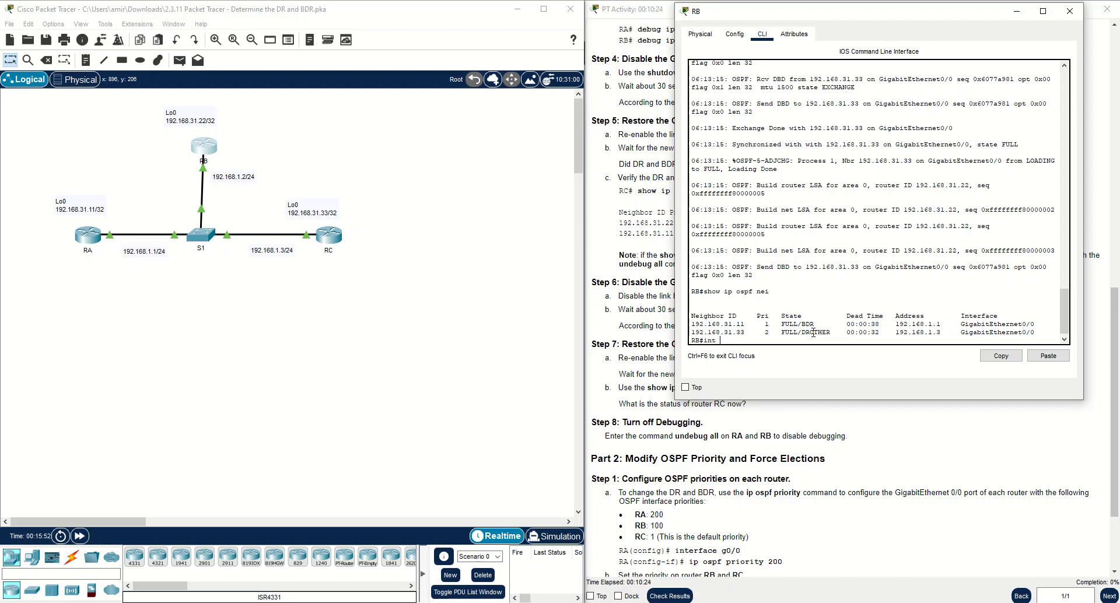
type("conf t")
key("Return")
type("int g0/0")
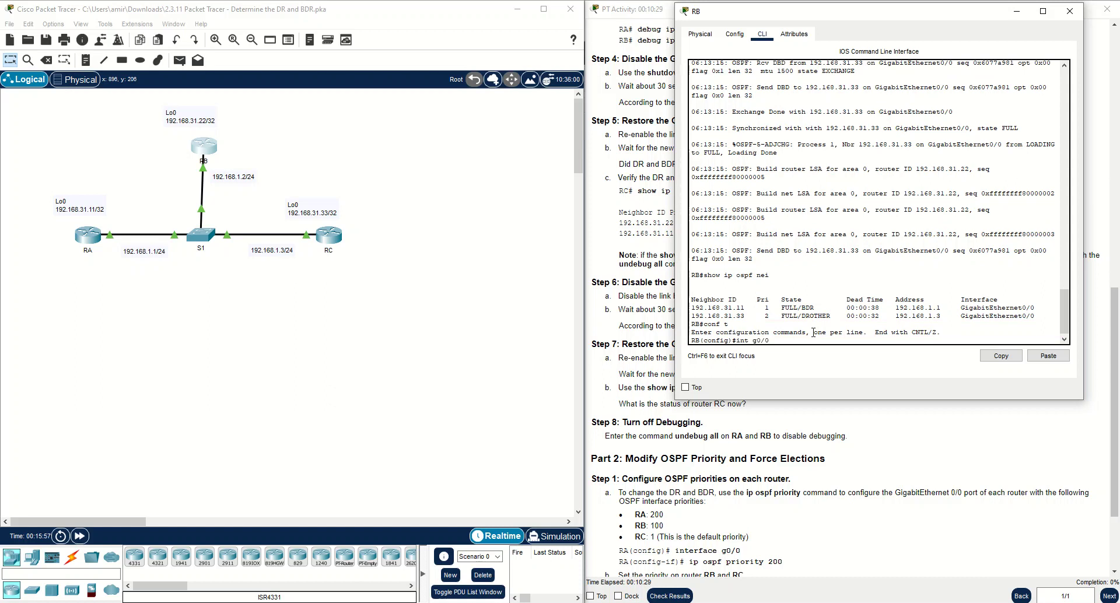
key("Return")
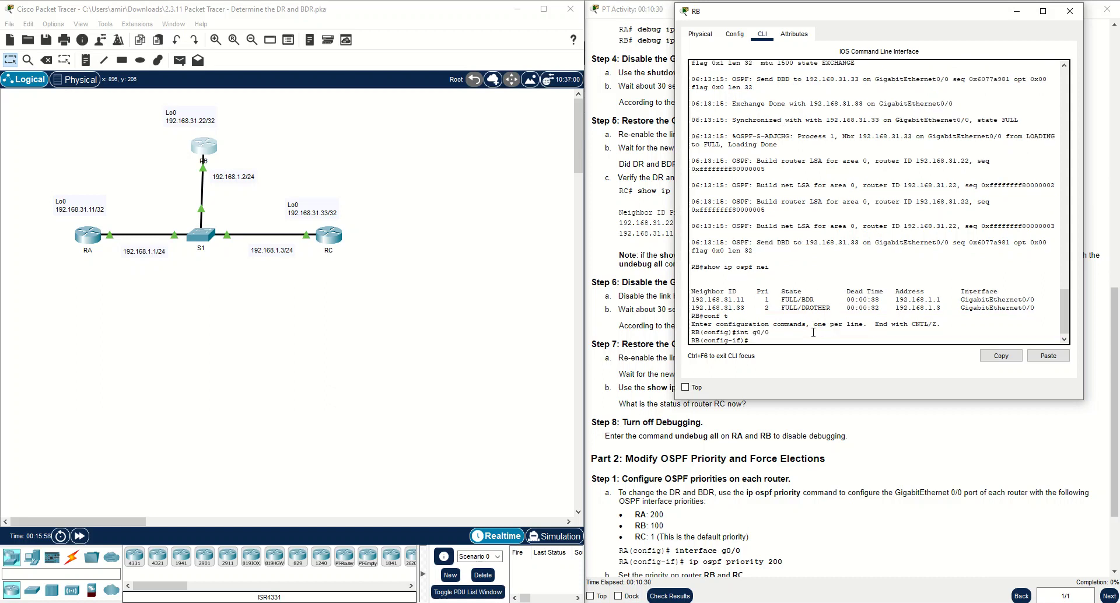
key("Return")
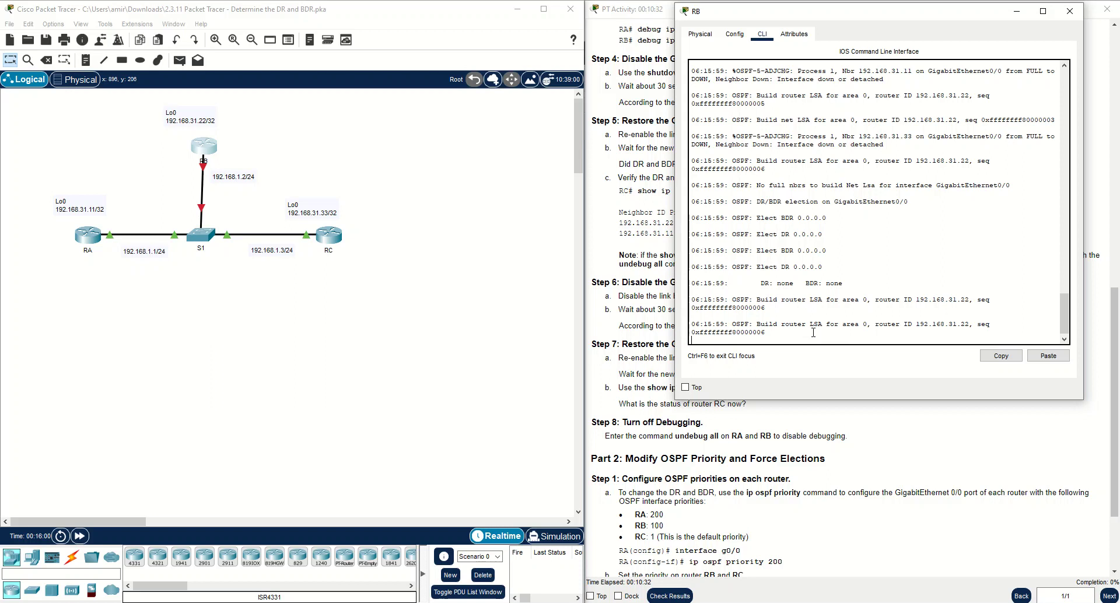
- Open RA's command line, fast-forward the simulation time past the hold-down timers and move RA's window over the instructions
left_click(88, 236)
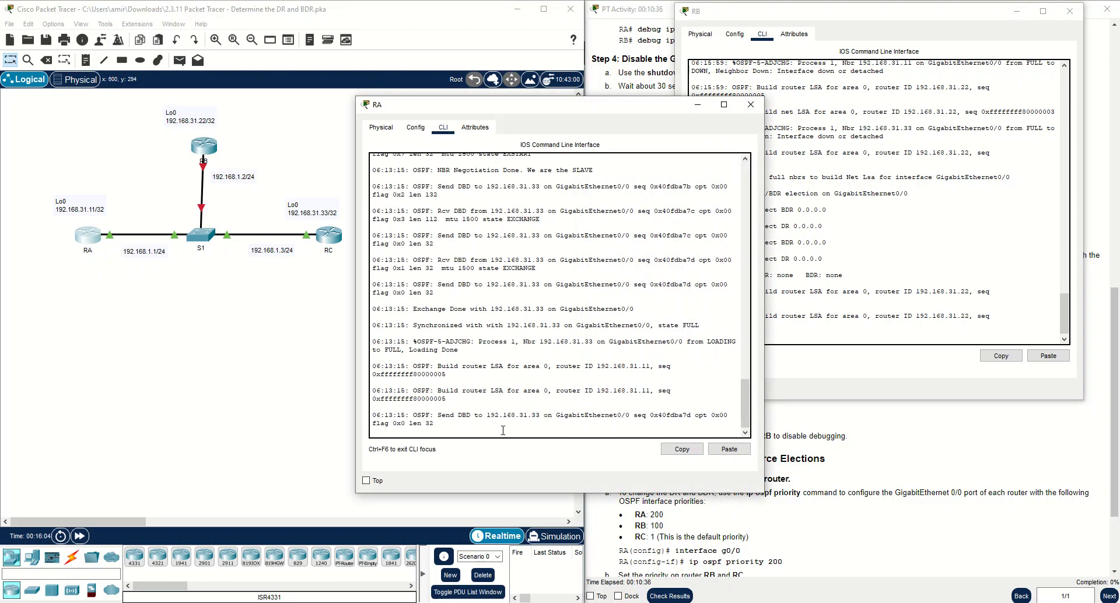
left_click(81, 536)
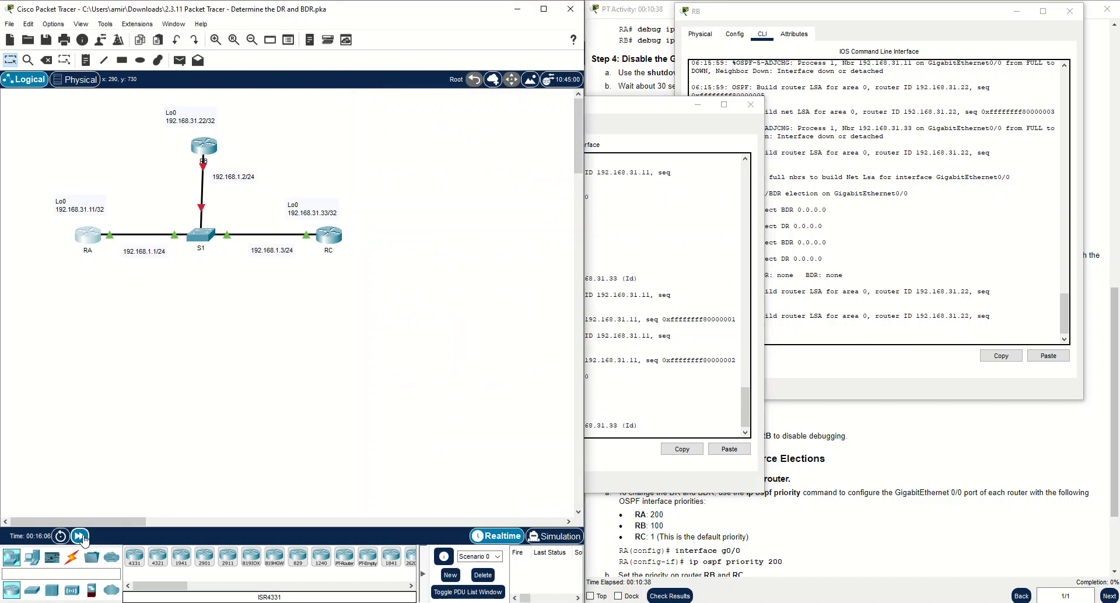
left_click(616, 117)
left_click_drag(616, 116, 868, 62)
- Examine the last debug election lines on RA to identify the elected DR and BDR, and return to the instructions
left_click_drag(696, 374, 787, 375)
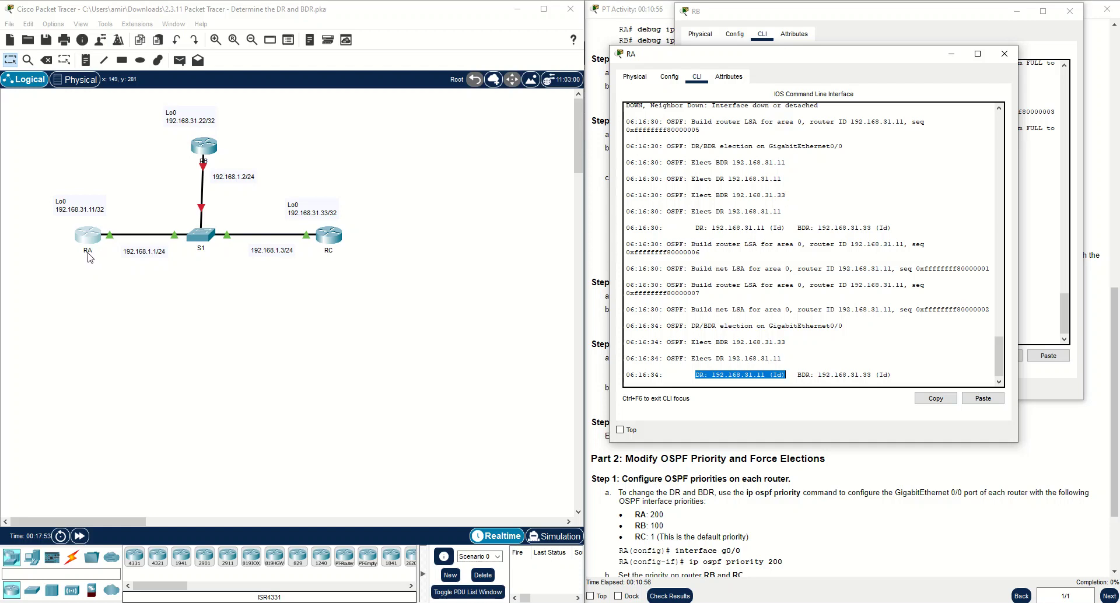
left_click(770, 374)
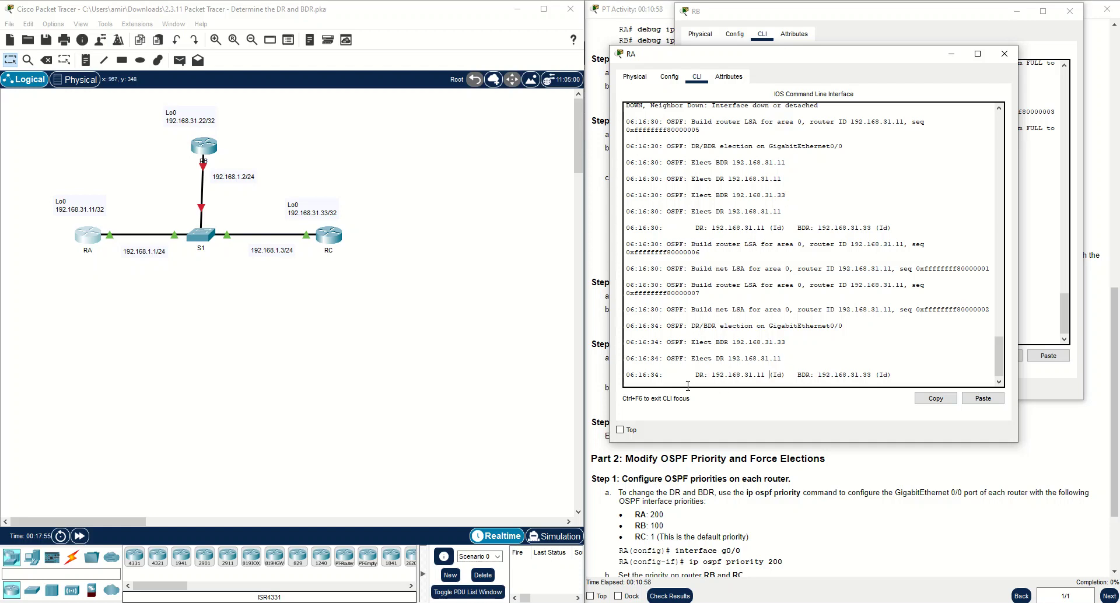
left_click_drag(701, 380, 759, 366)
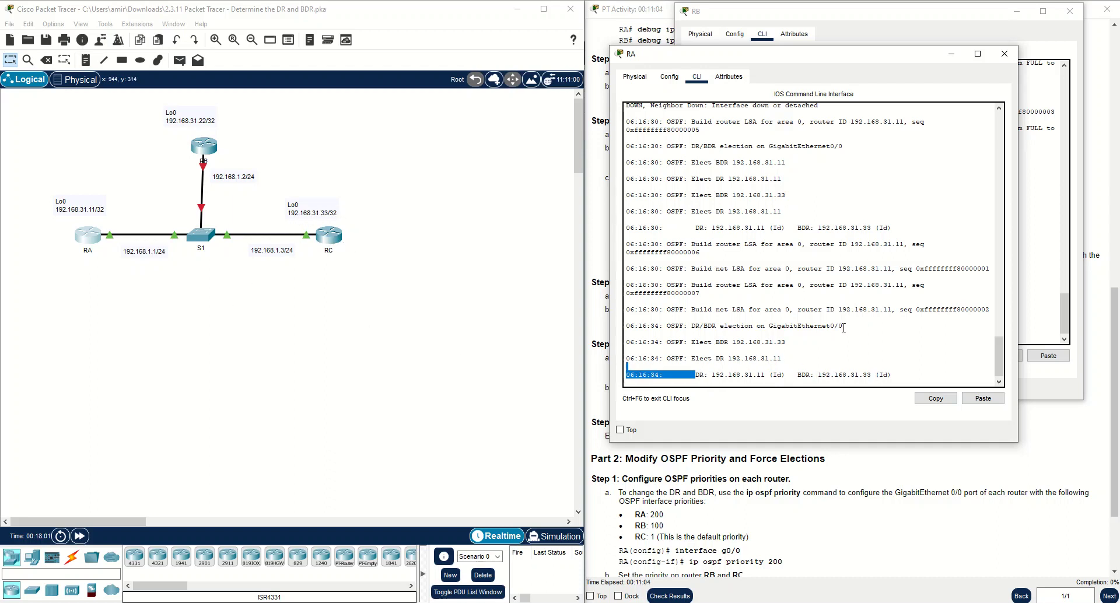
left_click(857, 379)
left_click_drag(799, 376, 893, 375)
left_click(832, 492)
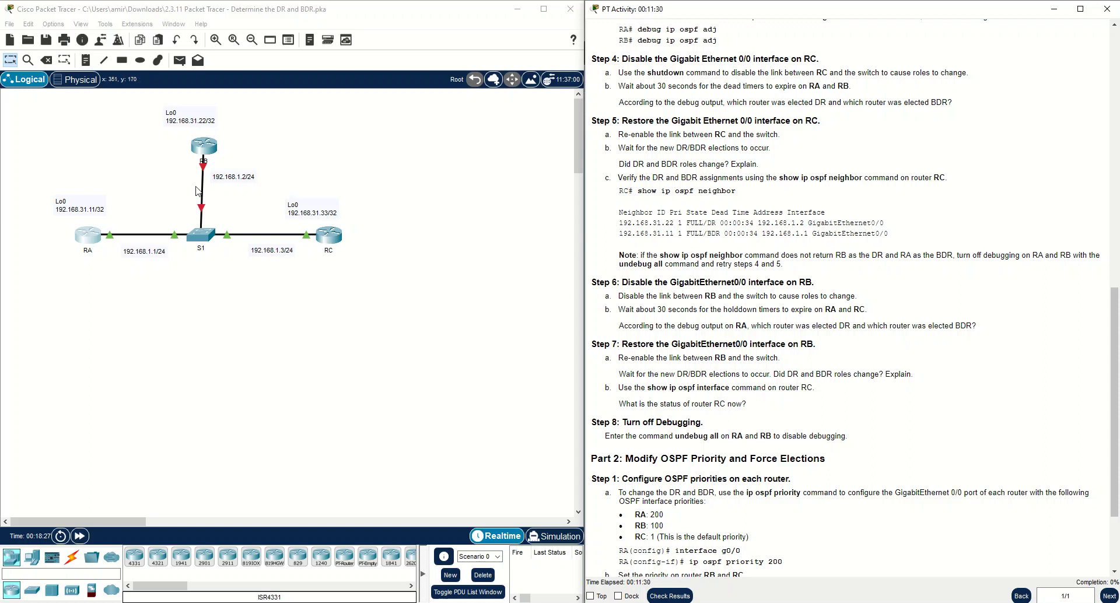
- Re-enable interface g0/0 on router RB with no shut and fast-forward the simulation time for the new election
left_click(204, 151)
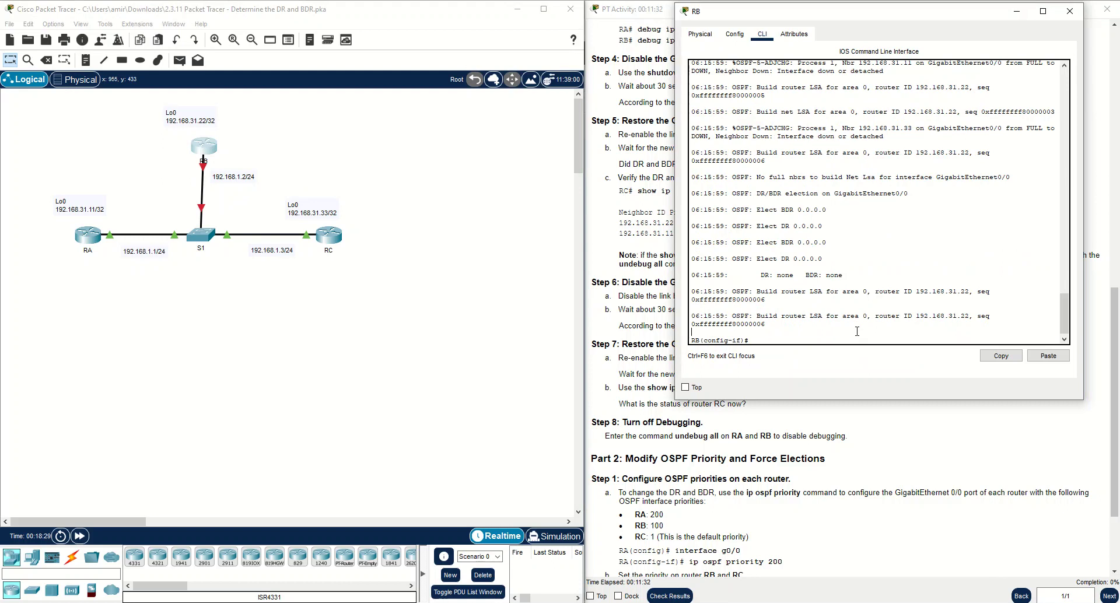
type("no shut")
key("Return")
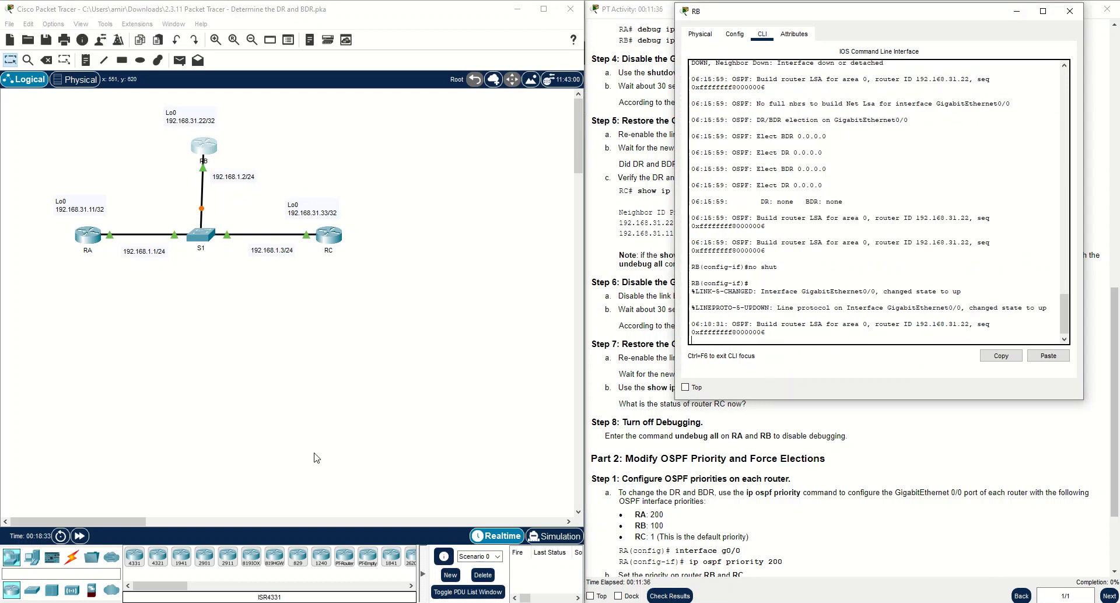
left_click(80, 537)
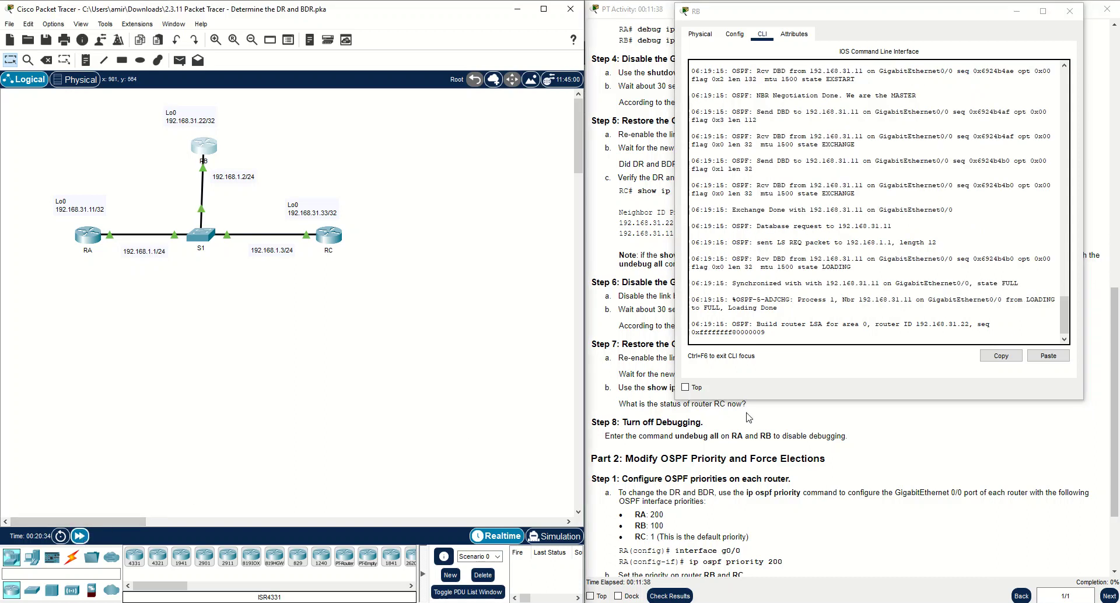
- Run show ip ospf nei on router RA
left_click(95, 238)
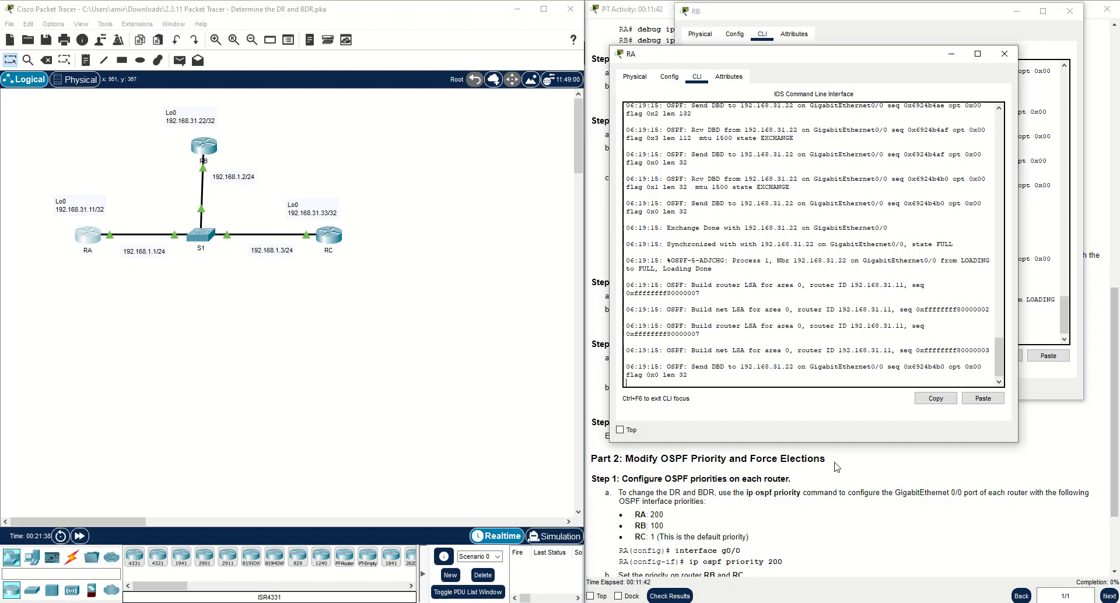
key("Return")
key("Return")
key("Return")
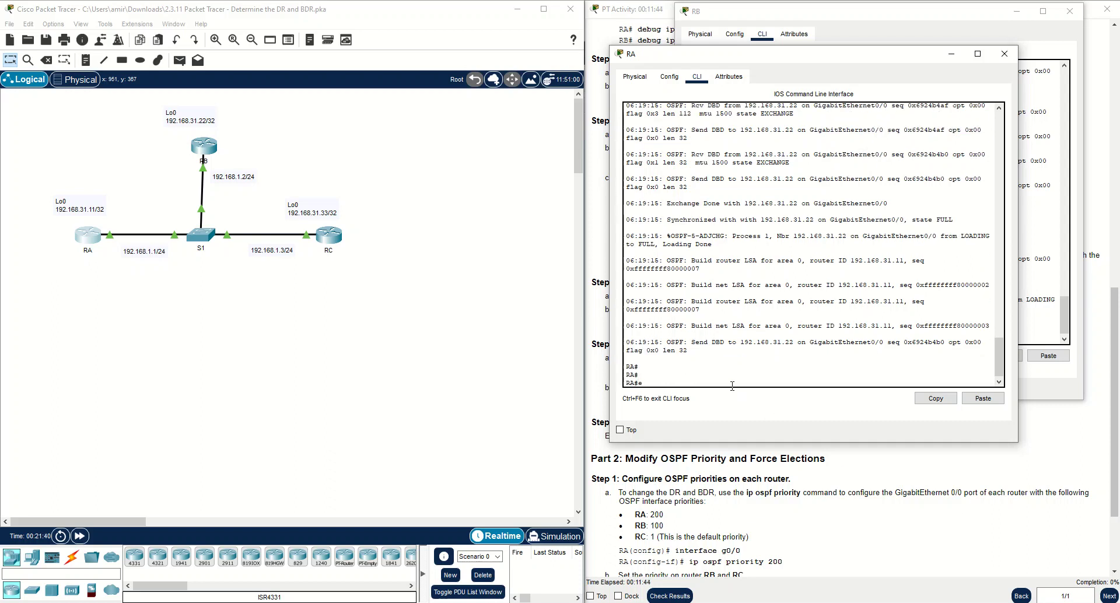
type("show ip ospf nei")
key("Return")
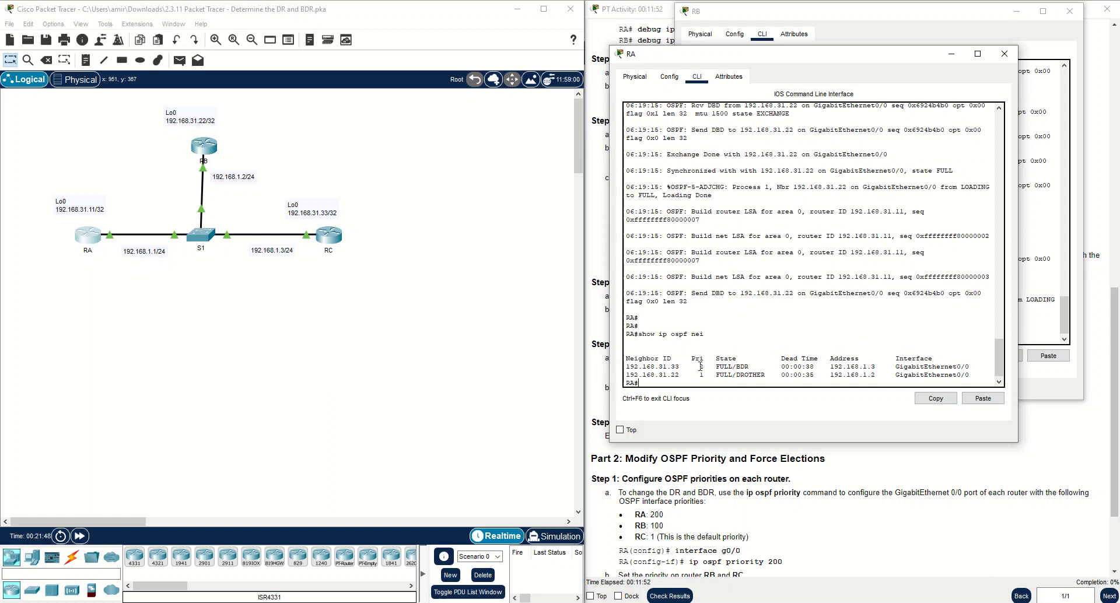
- Examine each neighbor's role in RA's neighbor table and compare it with the Step 7 questions in the instructions
left_click_drag(679, 367, 623, 367)
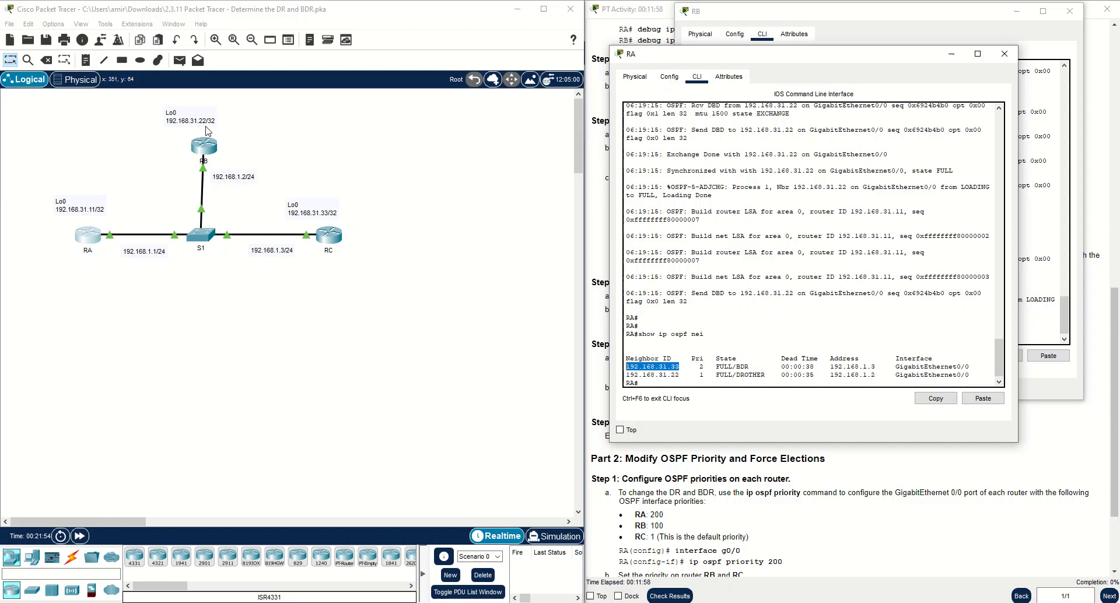
left_click_drag(684, 376, 671, 375)
left_click(764, 372)
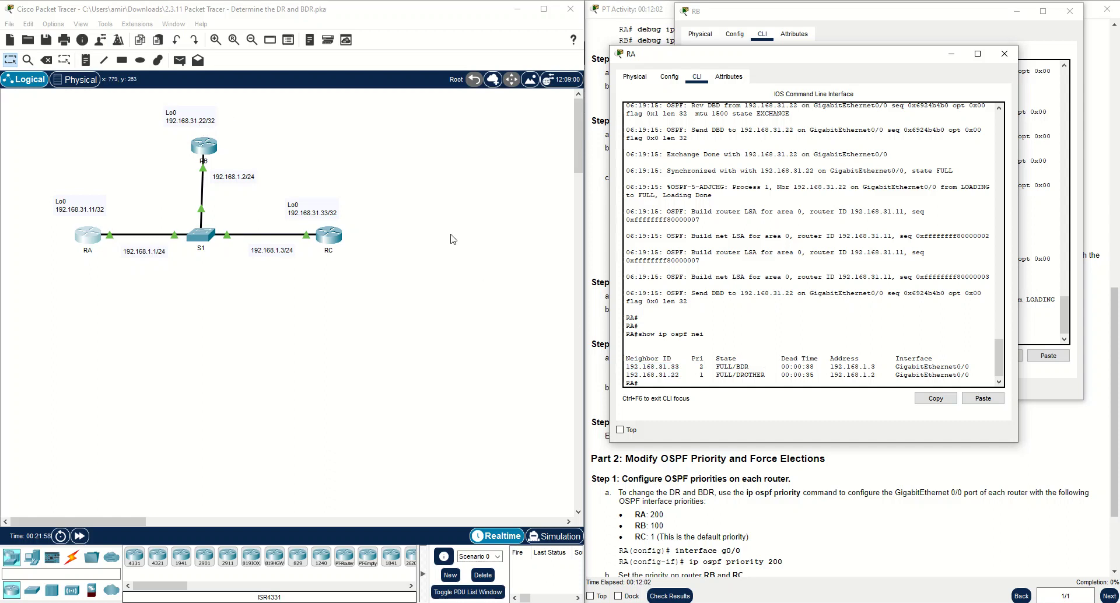
left_click(934, 515)
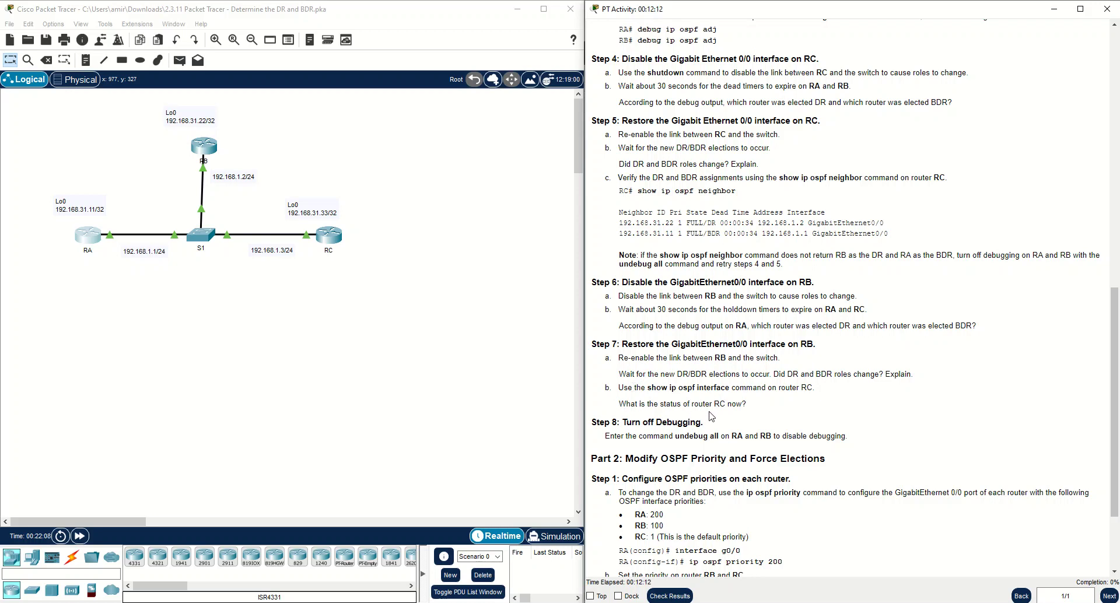
left_click(82, 241)
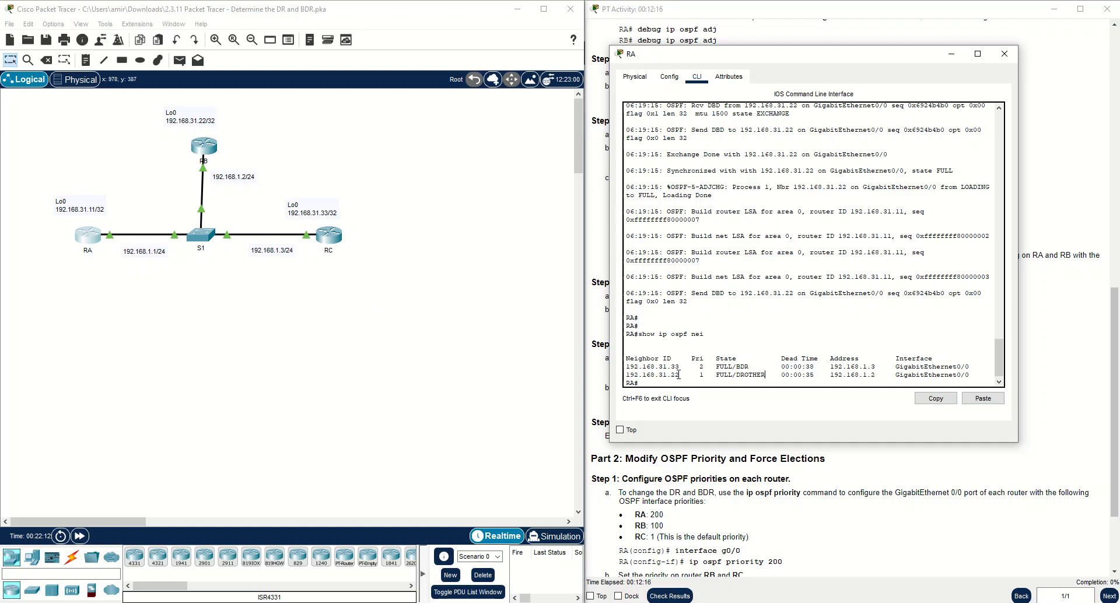
left_click_drag(756, 366, 655, 376)
left_click(709, 491)
- Following Step 8, leave configuration mode on router RB with end and turn off debugging with undebug all
scroll(715, 470, "down", 1)
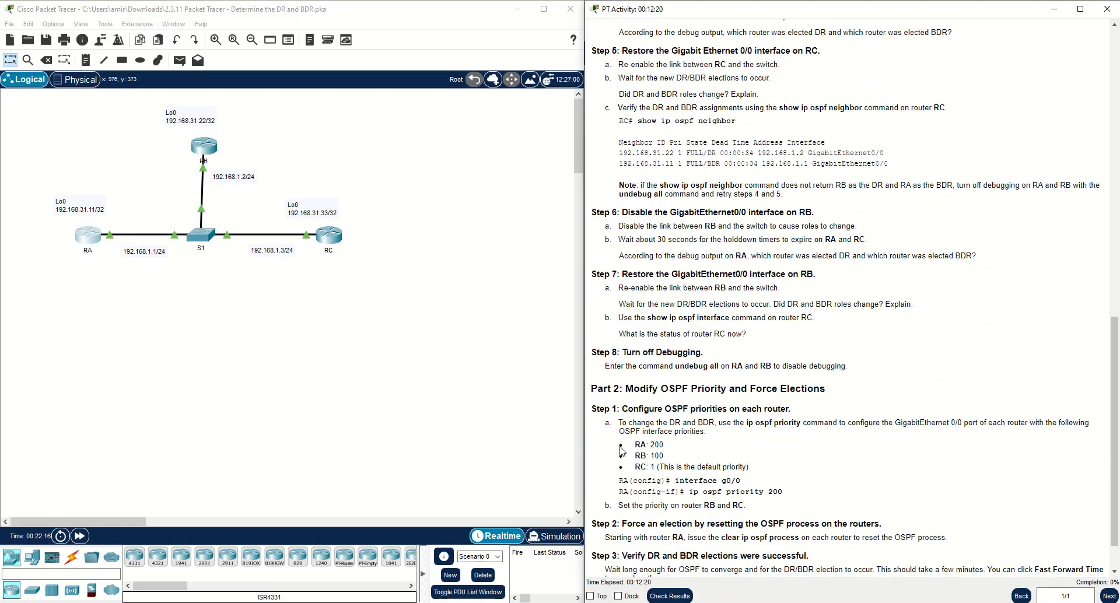
left_click(210, 146)
left_click(776, 341)
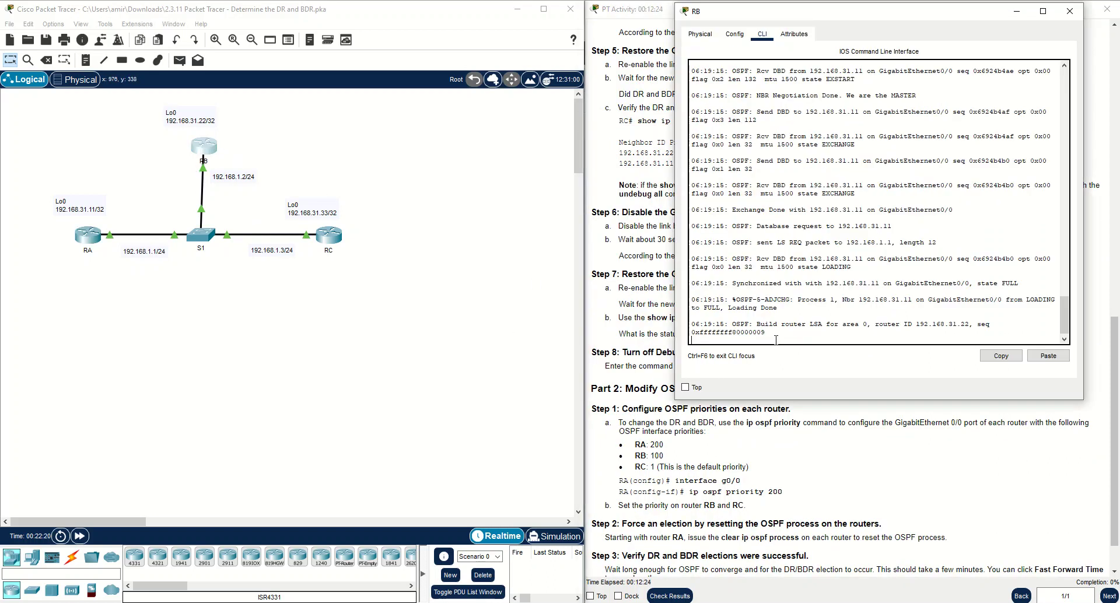
key("Return")
key("Return")
type("end")
key("Return")
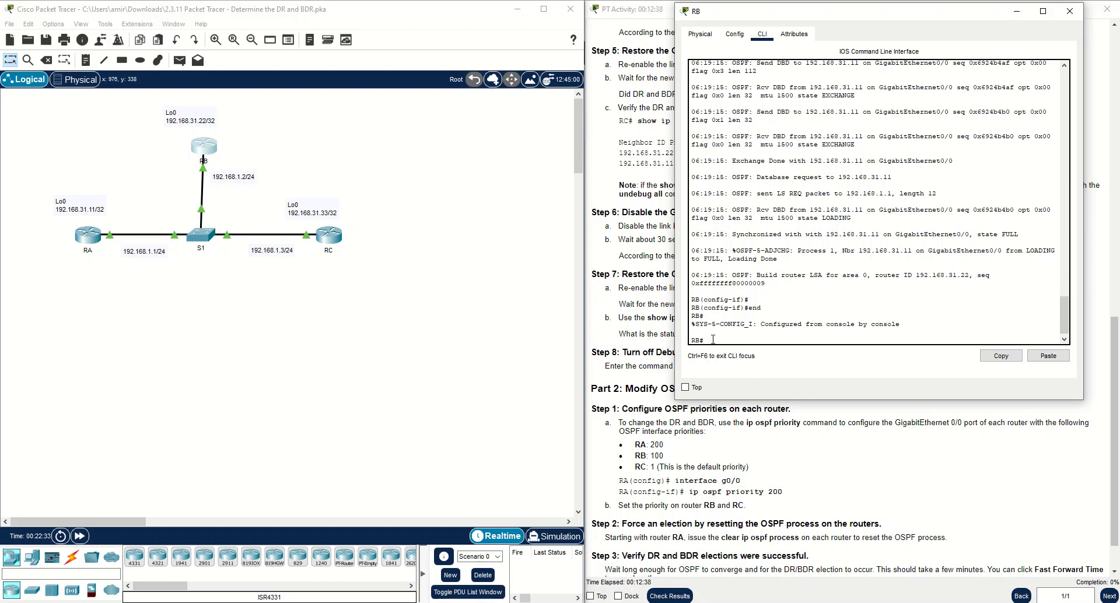
key("Tab")
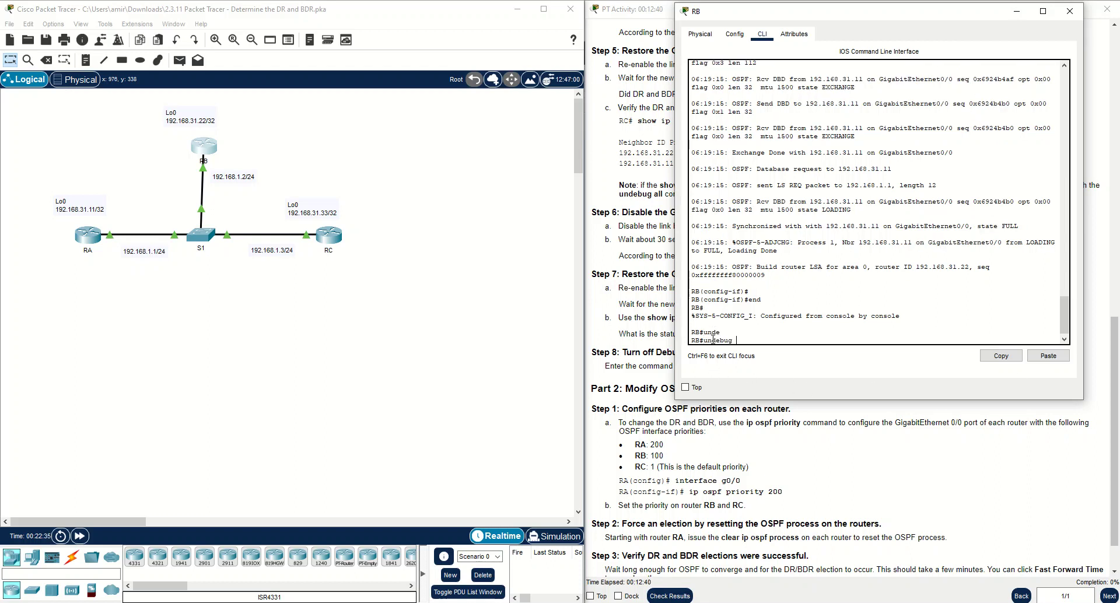
type("all")
key("Return")
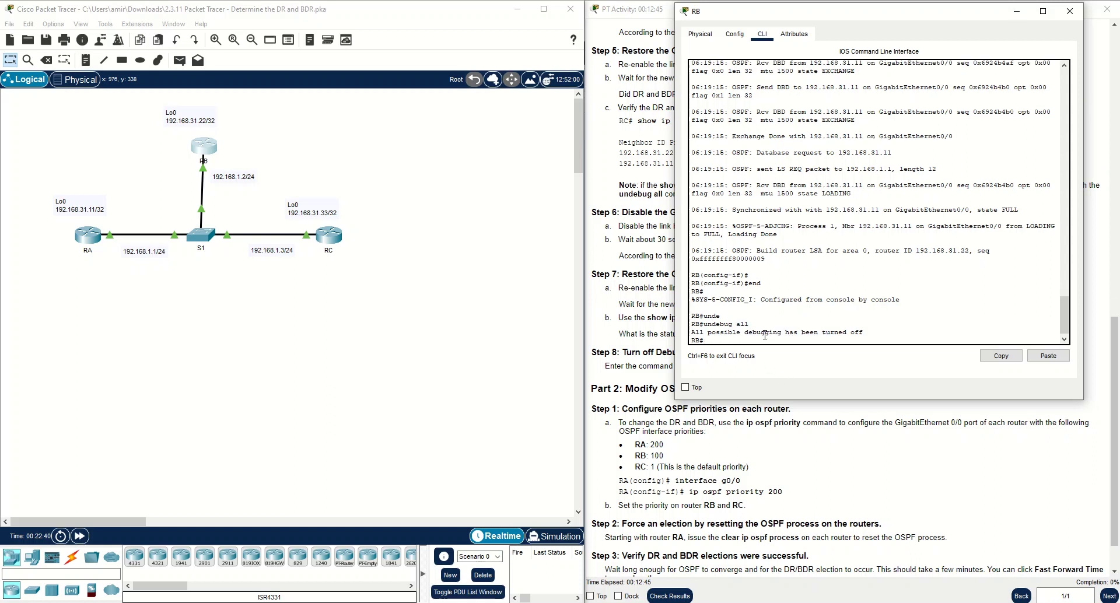
- Turn off debugging on router RA with undebug all, check the output, and close RA's and RB's windows
left_click(96, 235)
left_click(684, 356)
type("unde")
key("Tab")
type("all")
key("Return")
left_click_drag(820, 380, 724, 375)
left_click(874, 379)
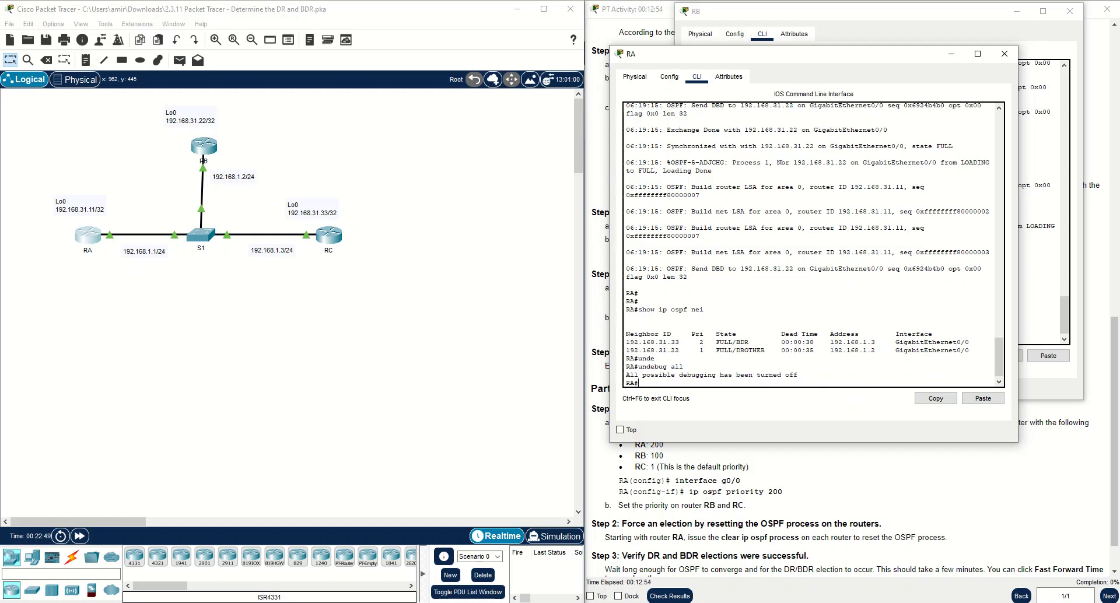
left_click(1004, 54)
left_click(1069, 11)
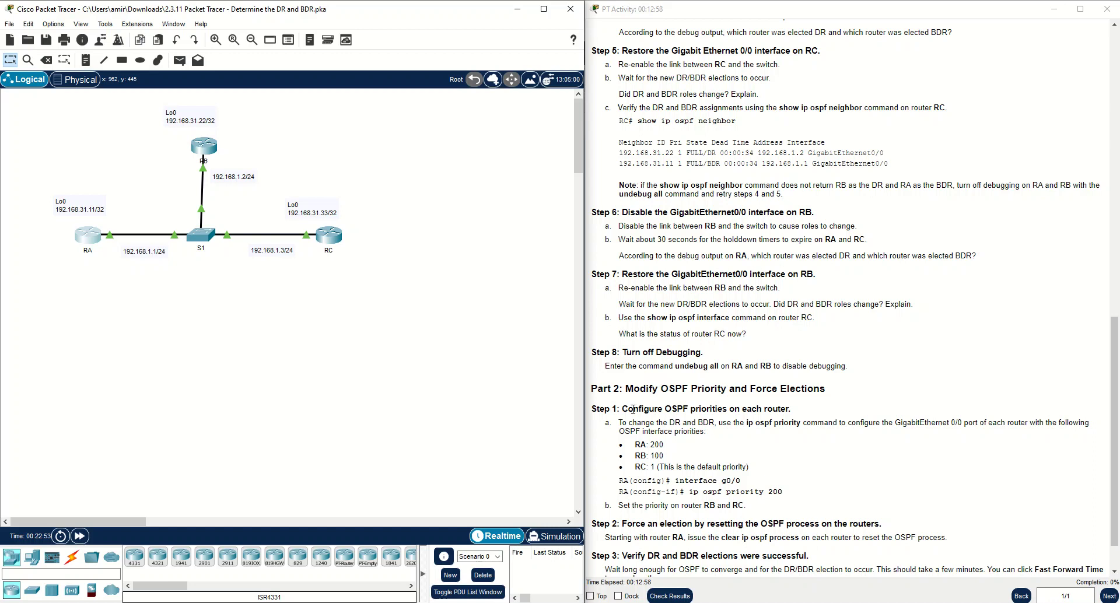
- Read Part 2 of the instructions, noting each router's required OSPF priority and the clear ip ospf process command
scroll(640, 406, "down", 1)
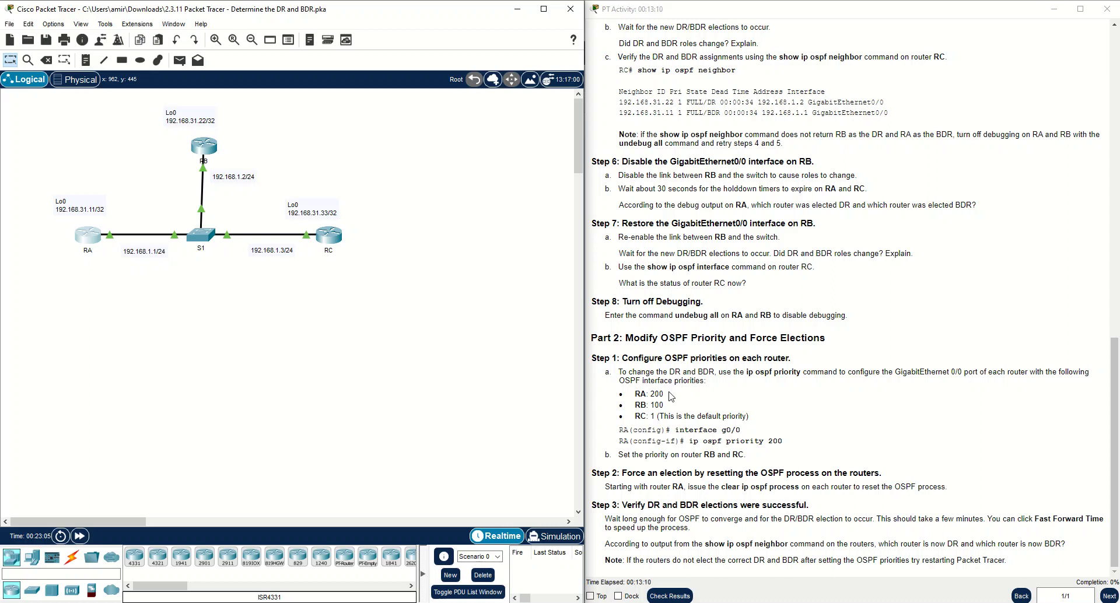
left_click_drag(634, 397, 750, 418)
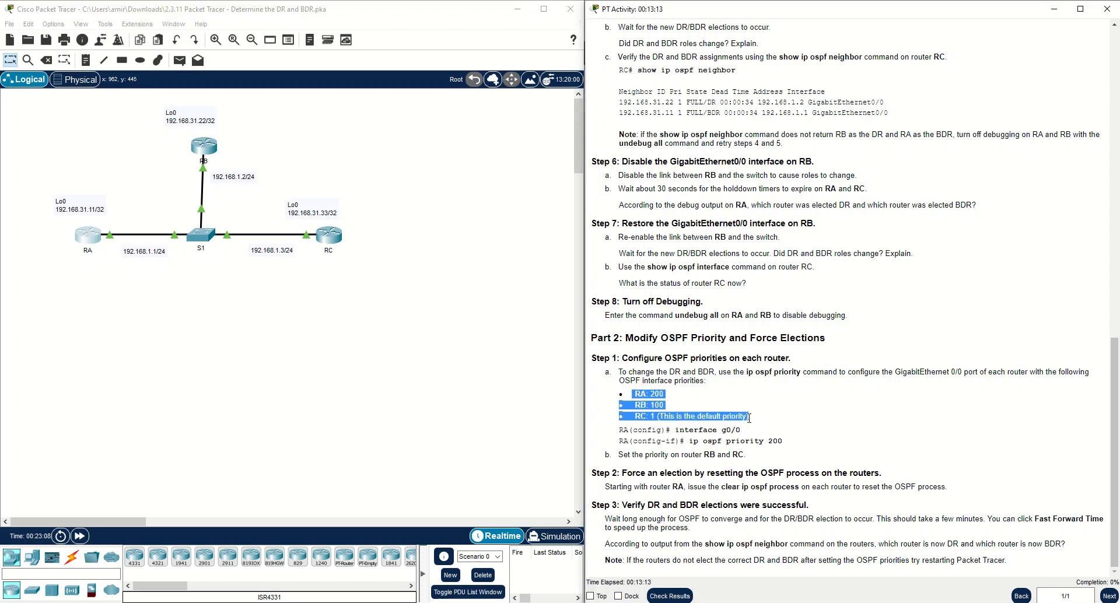
left_click(693, 430)
left_click_drag(657, 419, 744, 419)
left_click(677, 416)
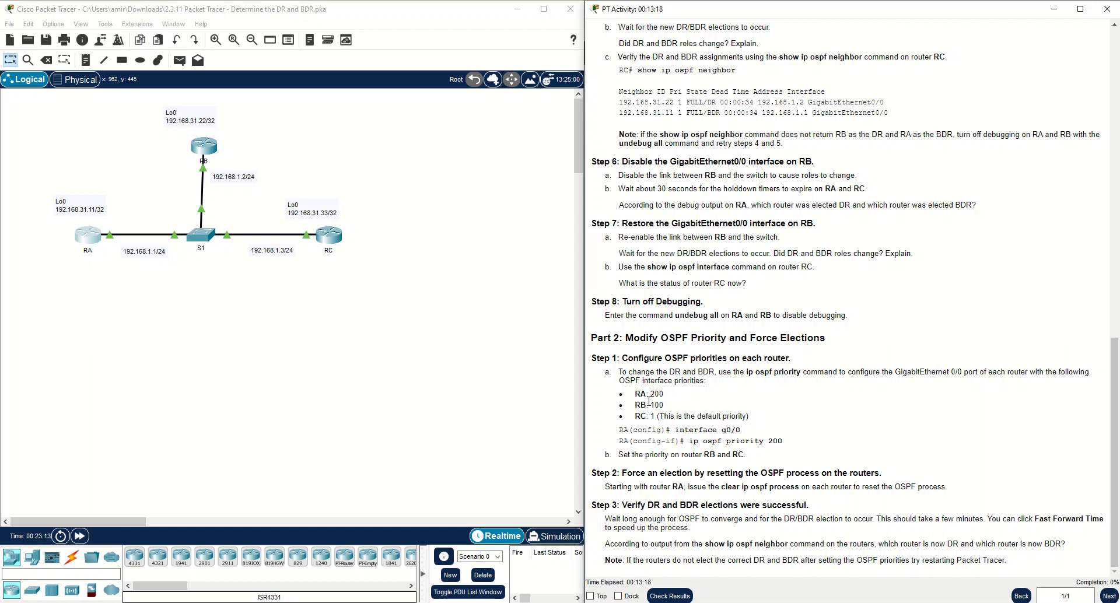
mouse_move(636, 396)
left_mouse_down()
mouse_move(670, 407)
mouse_move(655, 405)
left_mouse_up()
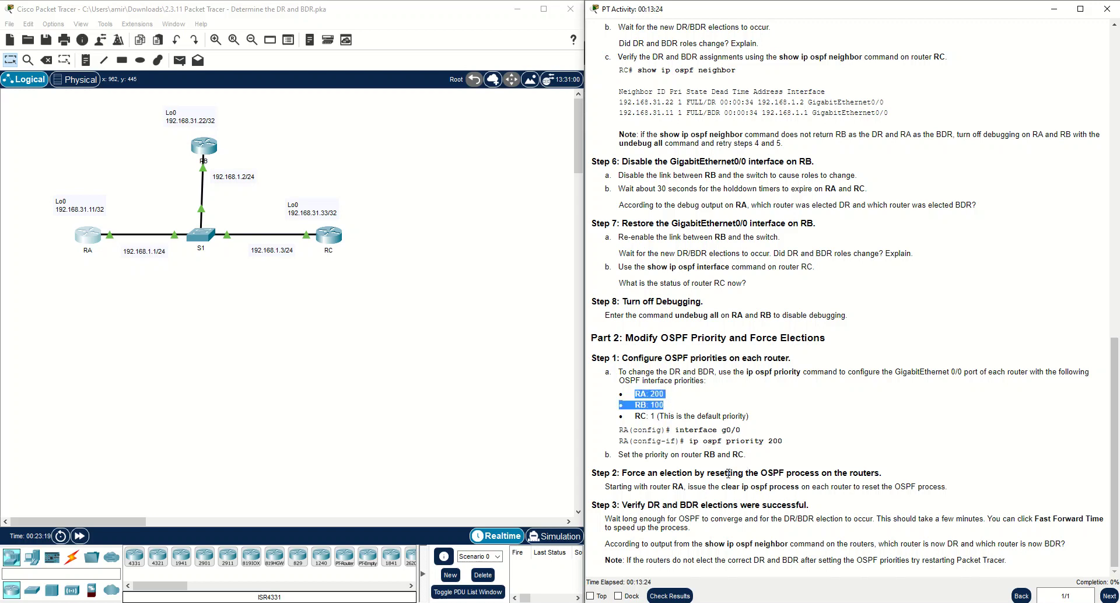
left_click_drag(722, 487, 800, 491)
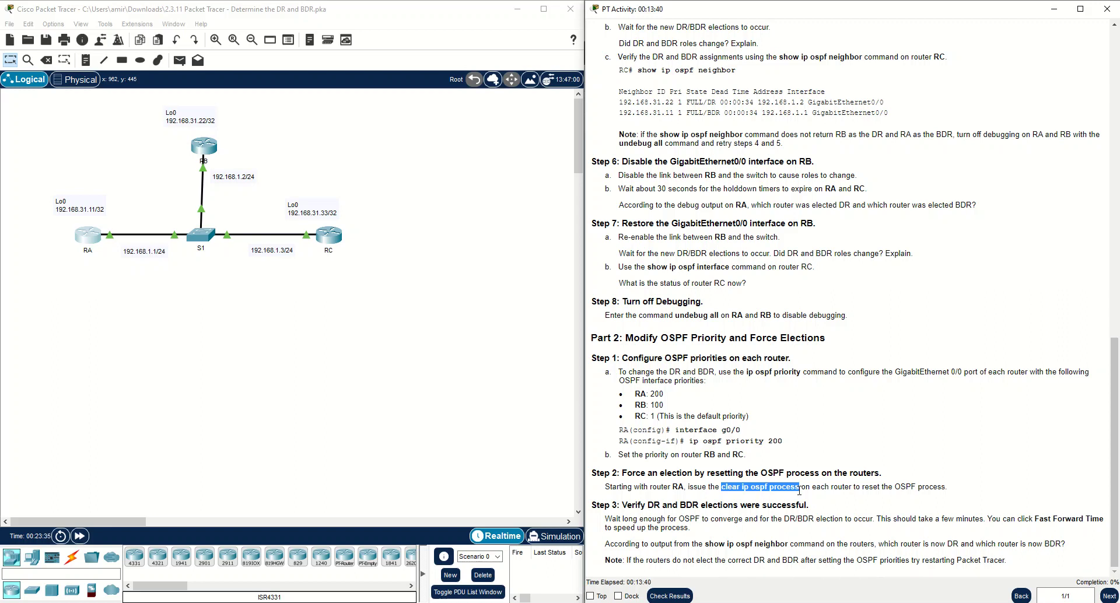
left_click_drag(720, 487, 807, 488)
left_click(806, 489)
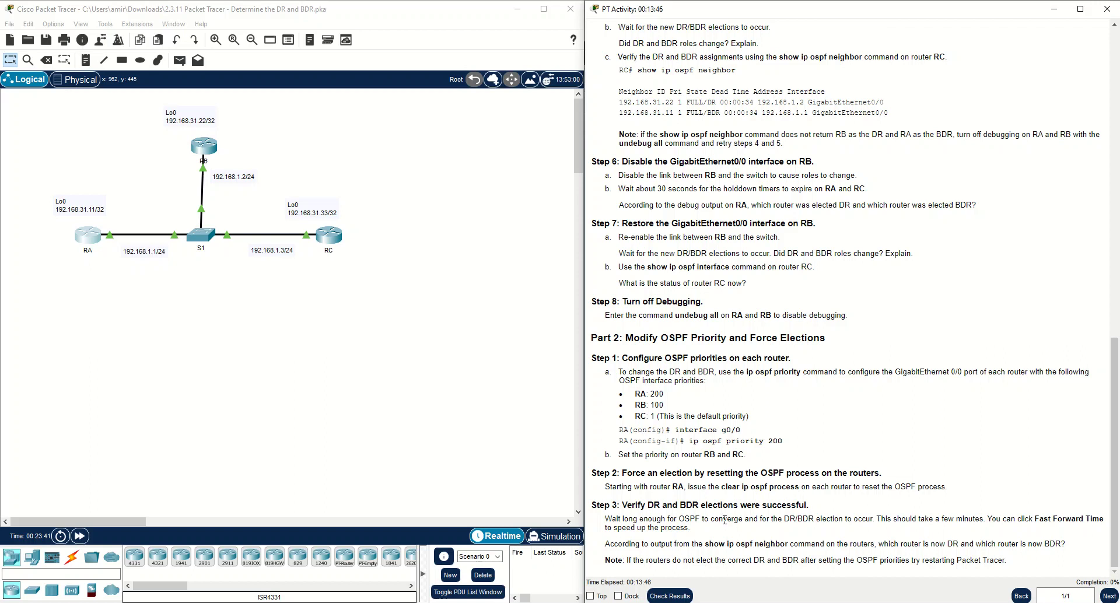
- On router RA, enter global configuration mode and open interface g0/0 for configuration
left_click(94, 239)
key("Return")
type("i")
key("BackSpace")
type("conf t")
key("Return")
type("int ")
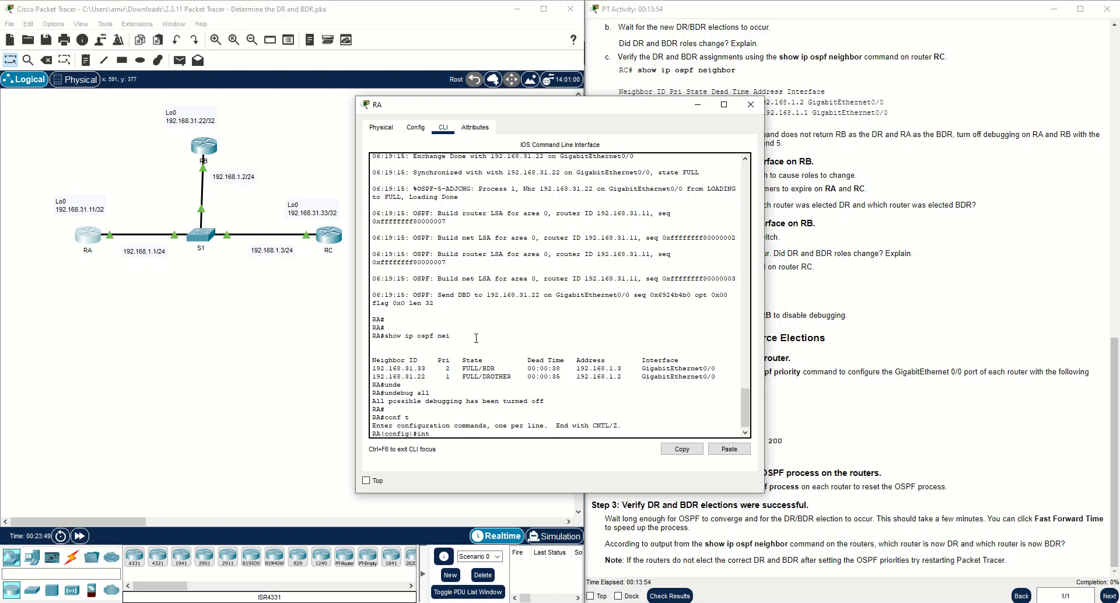
type("g0/0")
key("Return")
- Set the OSPF priority of RA's g0/0 interface to 200 with ip ospf priority
type("ip ops")
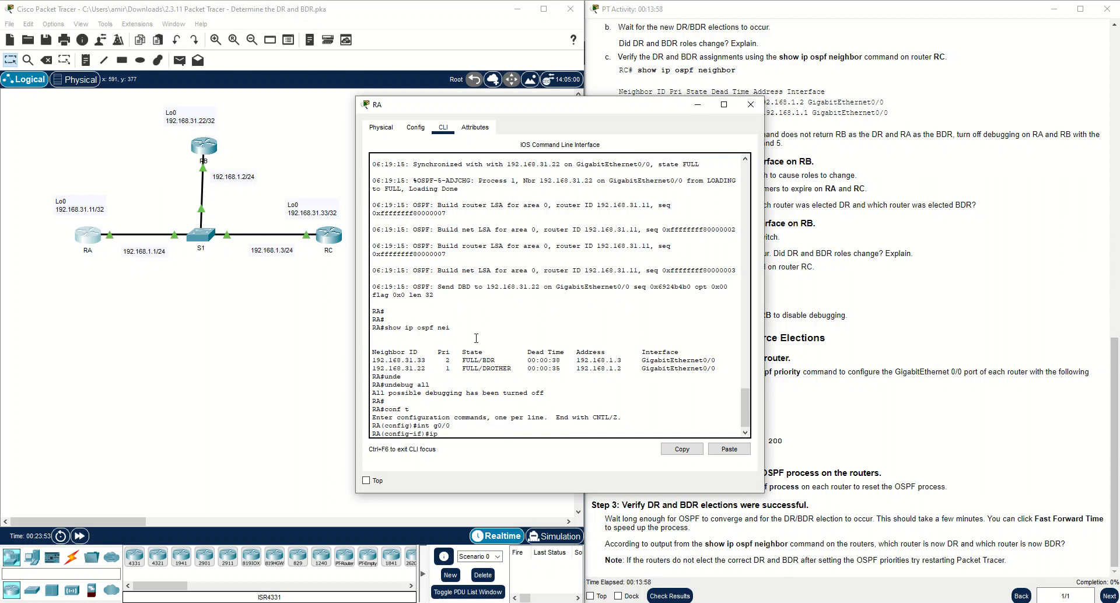
key("Tab")
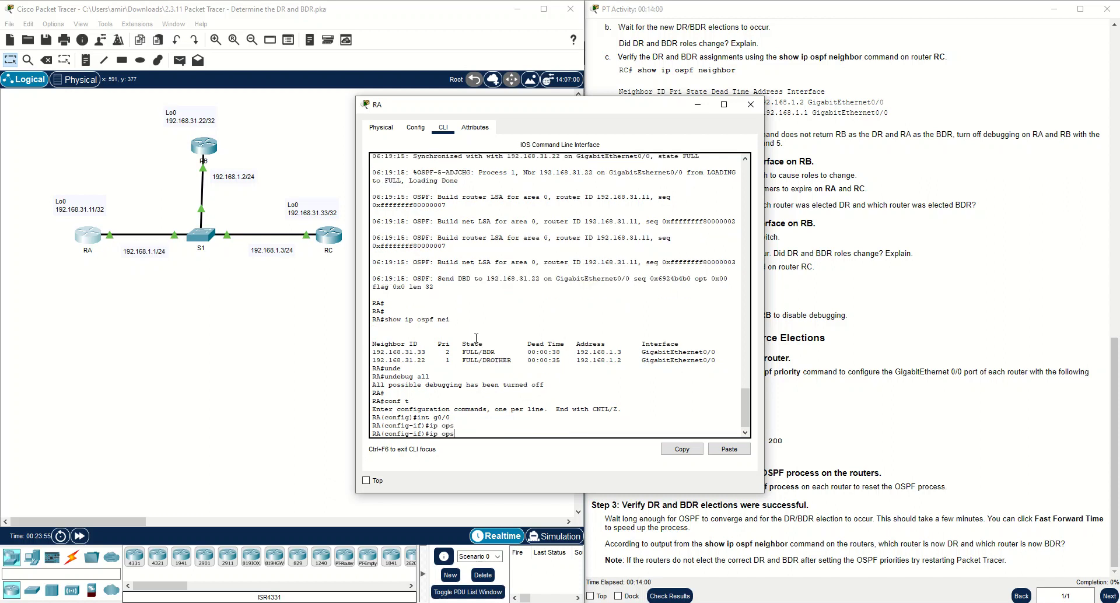
key("Tab")
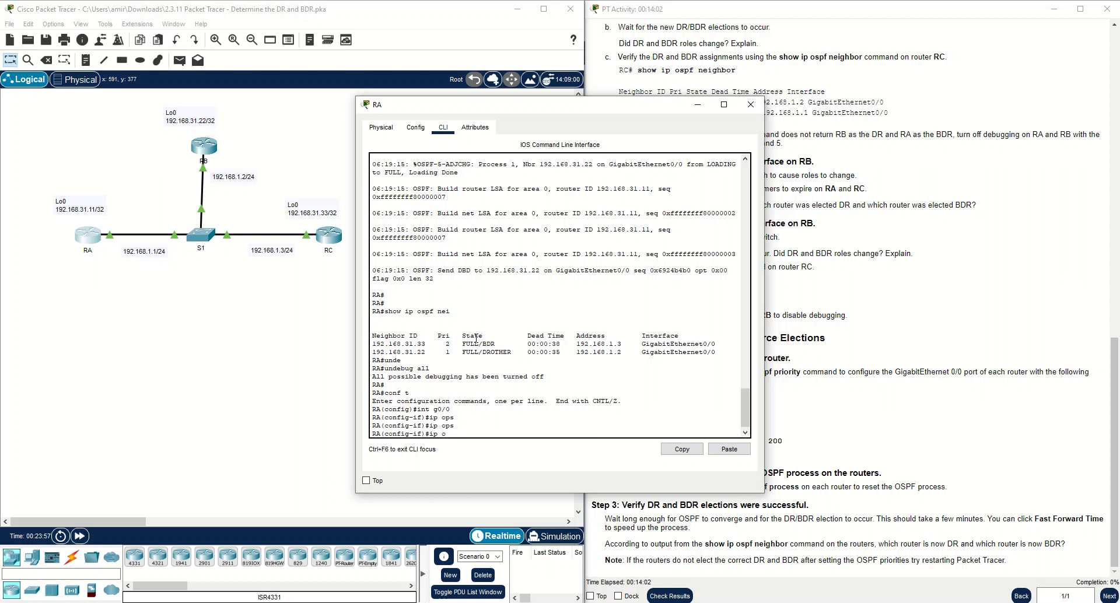
type("p")
key("Tab")
type("p")
type("r")
key("Tab")
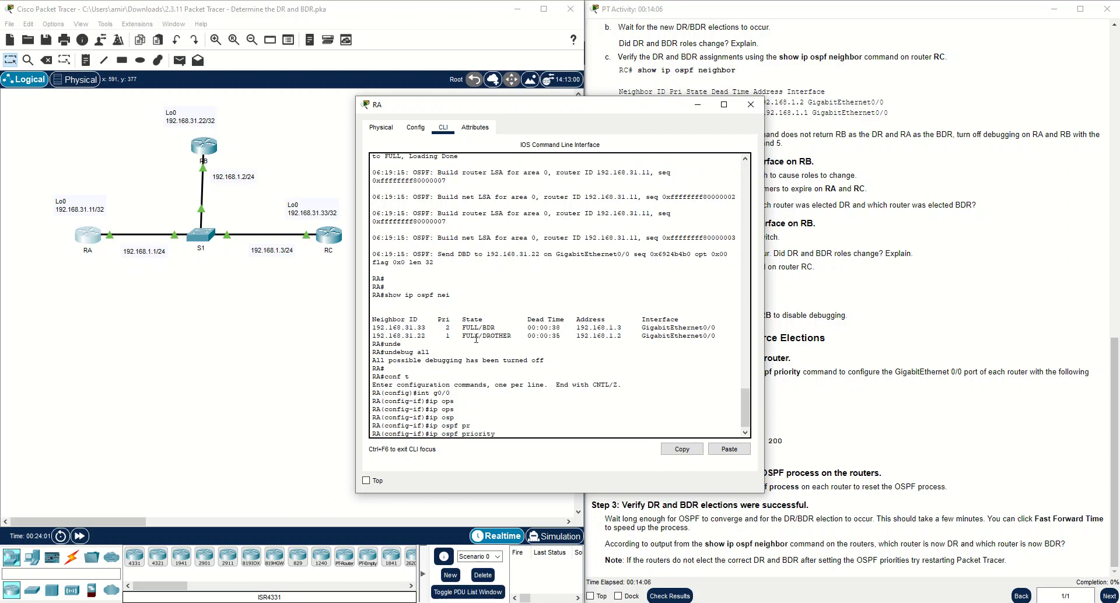
type("200")
key("Return")
- On router RB, enter global configuration mode and open interface g0/0 for configuration
left_click(198, 147)
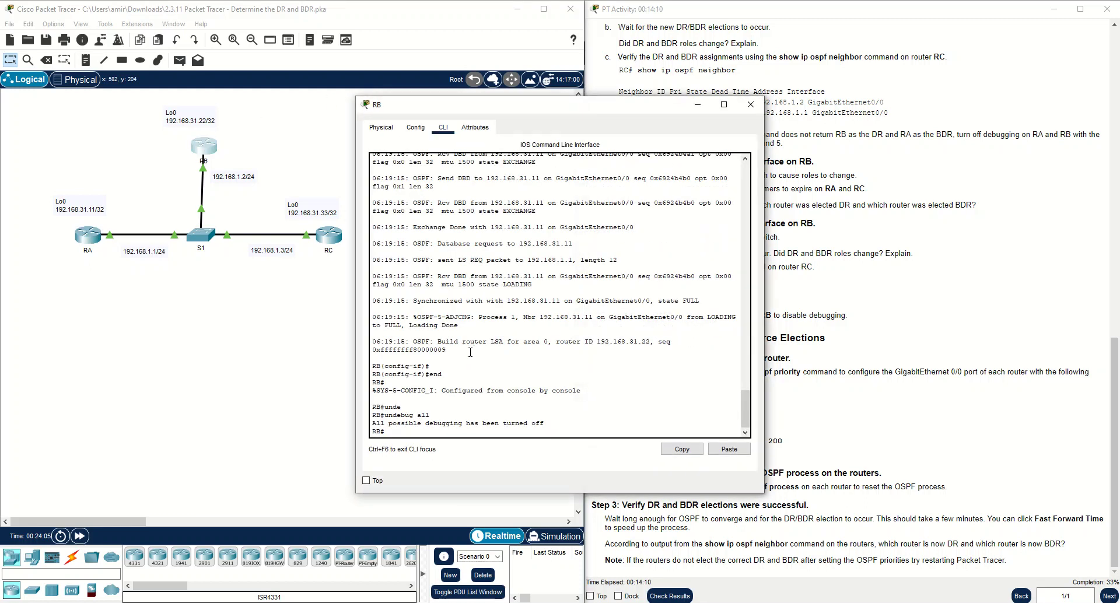
type("conf t")
key("Return")
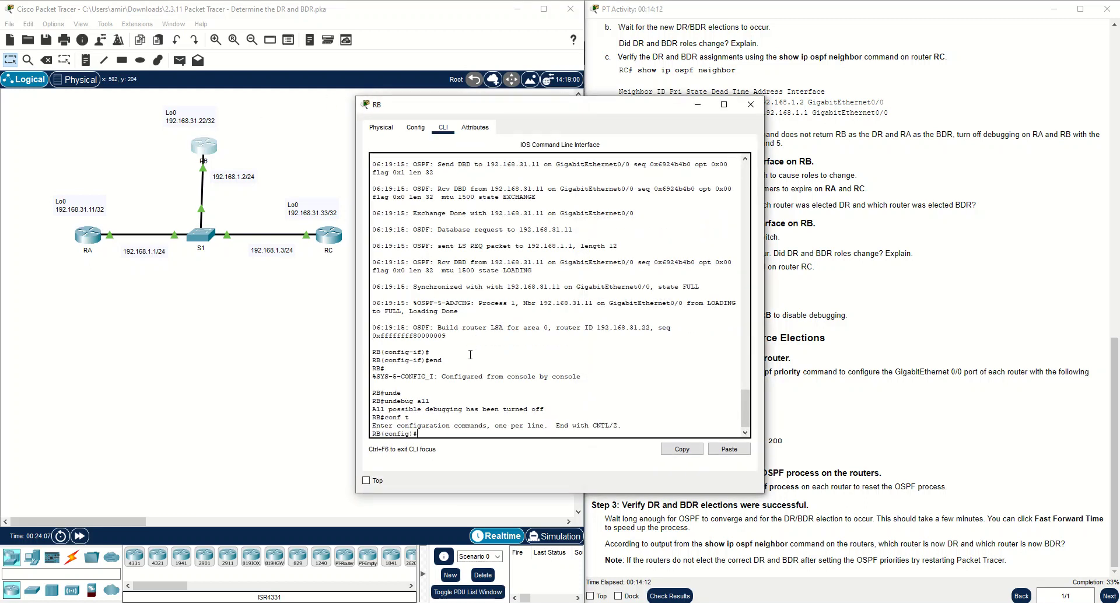
type("int g0/0")
key("Return")
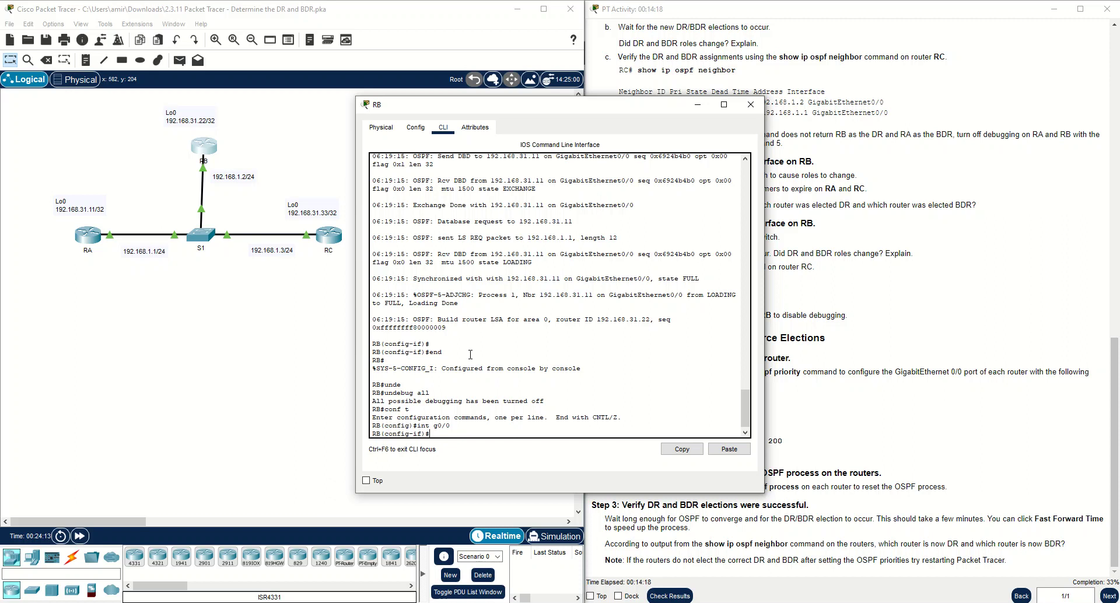
- Set the OSPF priority of RB's g0/0 interface to 100 and check the entered command
type("ip osp")
type("f proip")
key("BackSpace")
key("BackSpace")
type("io")
key("Tab")
type("100")
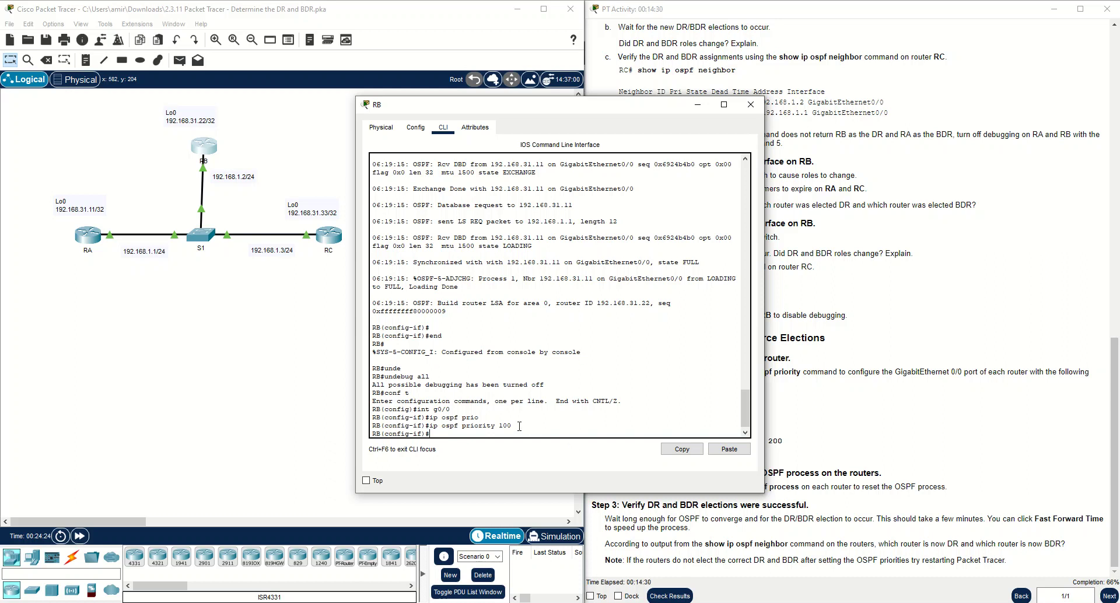
left_click_drag(511, 426, 373, 426)
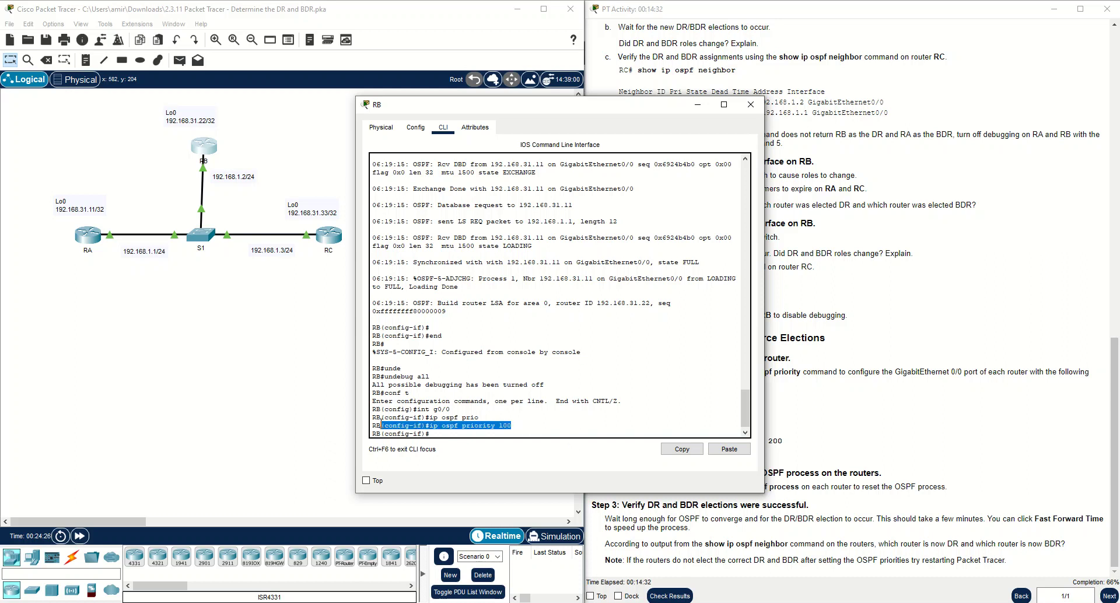
left_click(524, 428)
- On router RC, enter global configuration mode and open interface g0/0 for configuration
left_click(330, 235)
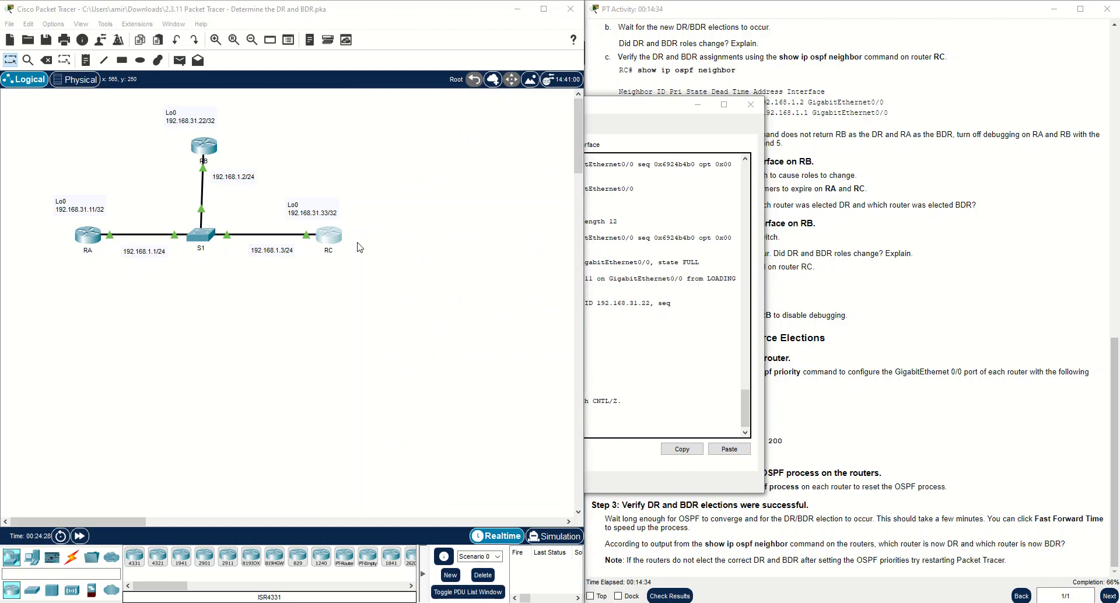
key("Return")
key("Return")
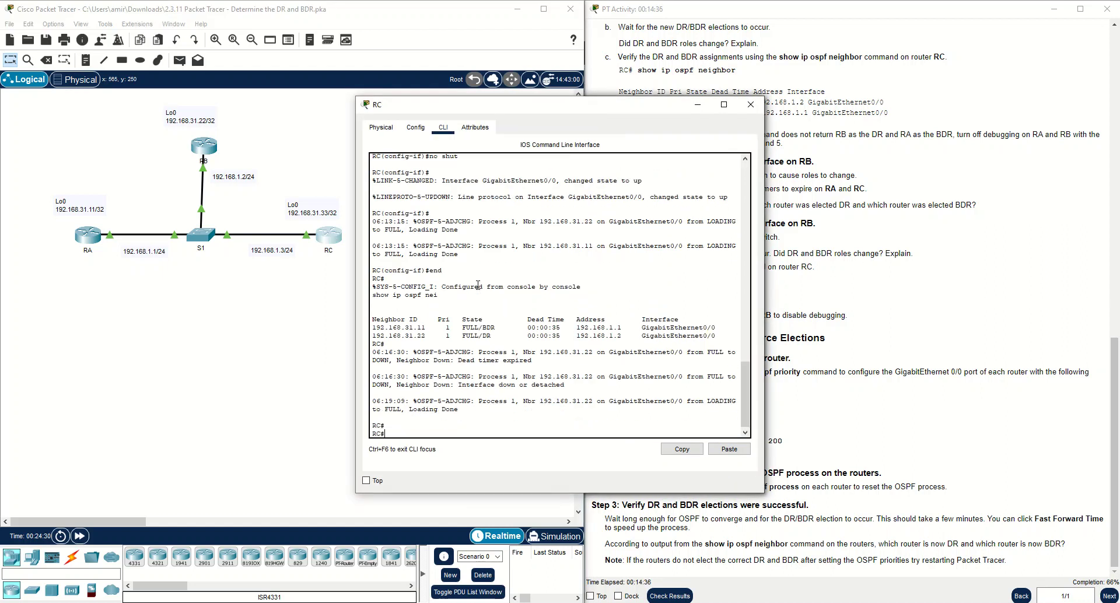
type("conf t")
key("Return")
type("ig)#int g0/0")
key("Return")
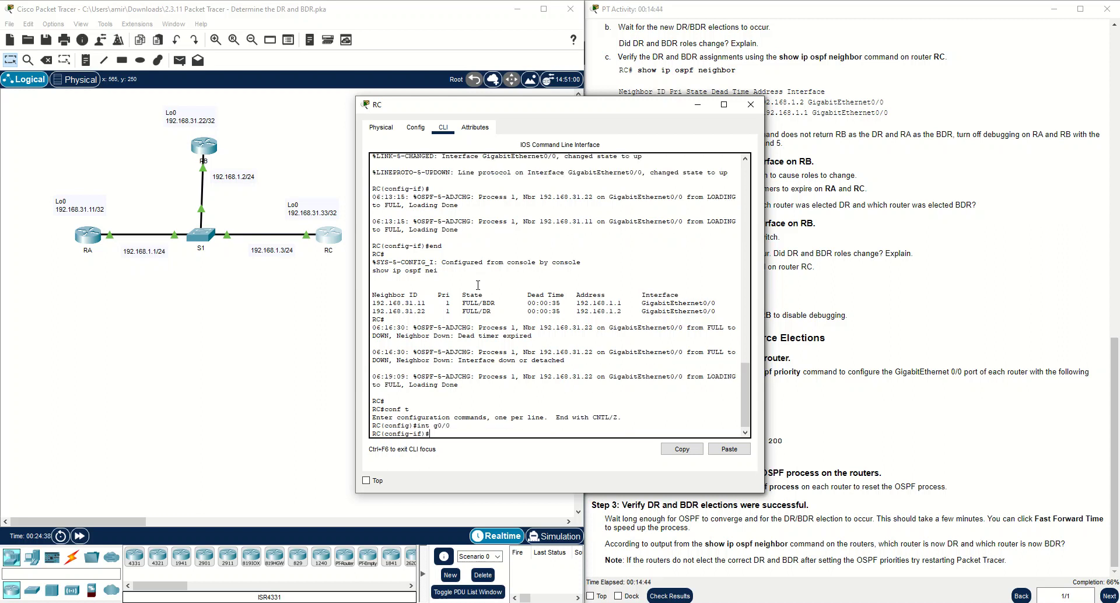
- Set the OSPF priority of RC's g0/0 interface to 1 with ip ospf priority
type("ip ospf pri")
key("Tab")
type("1")
key("Return")
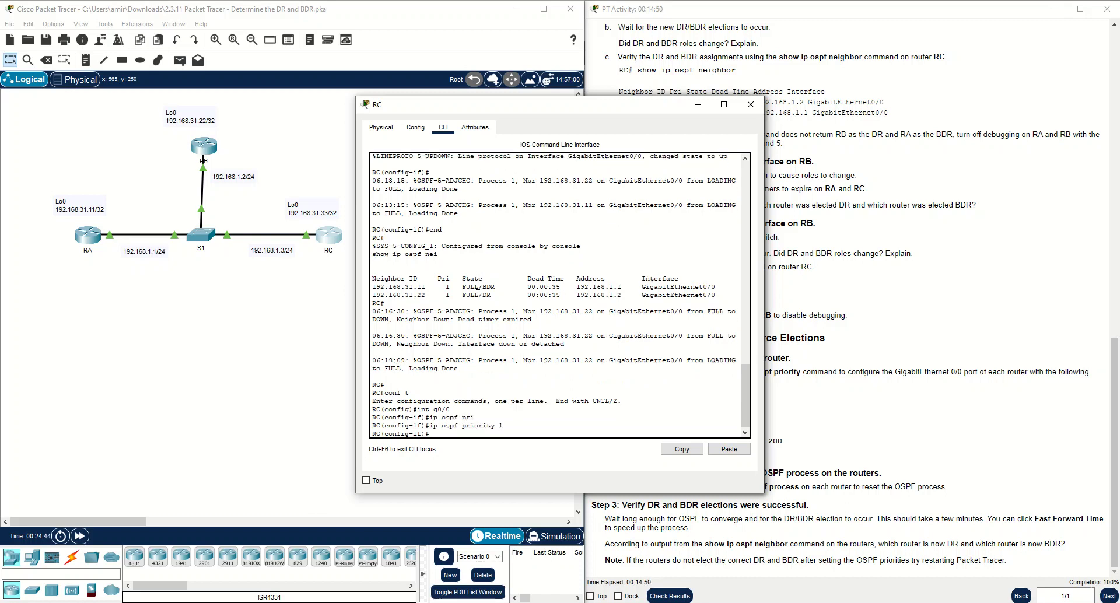
- Consult Part 2 Step 2 of the instructions and leave configuration mode on router RA with end
left_click(917, 249)
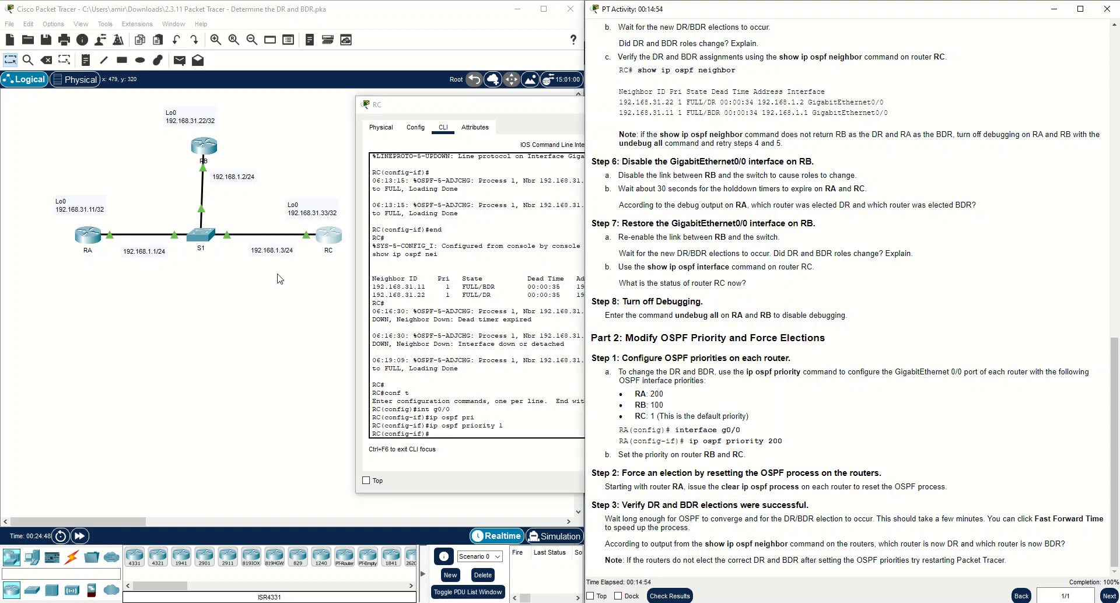
left_click(98, 236)
type("end")
key("Return")
key("Return")
key("Return")
key("Return")
key("Return")
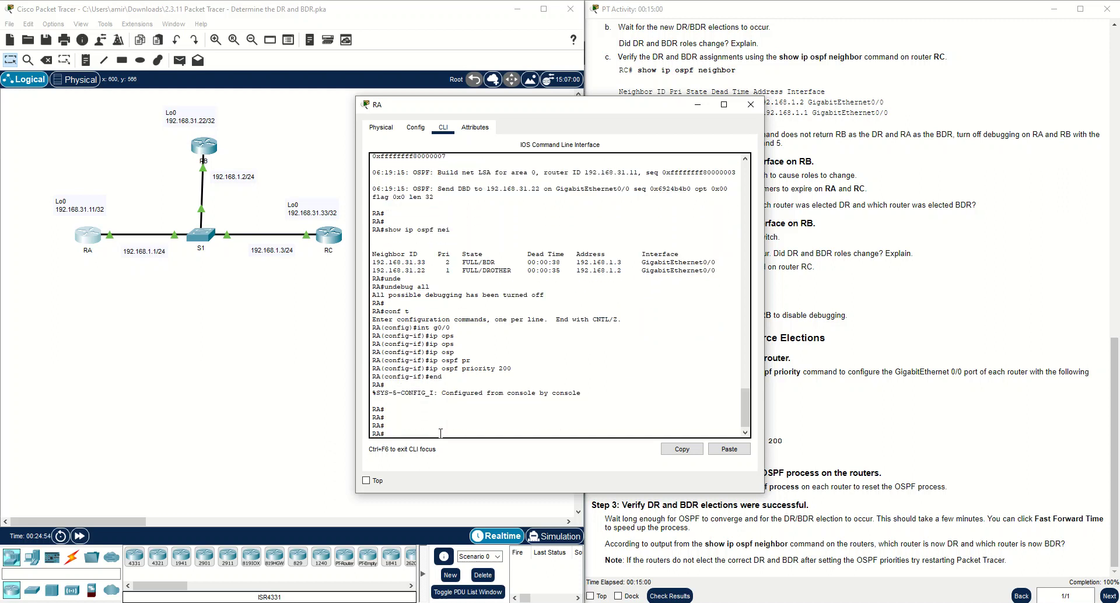
- Reset all OSPF processes on RA with clear ip ospf process, answering yes to the confirmation
type("clear o")
key("BackSpace")
type("ip os")
key("Tab")
type("?")
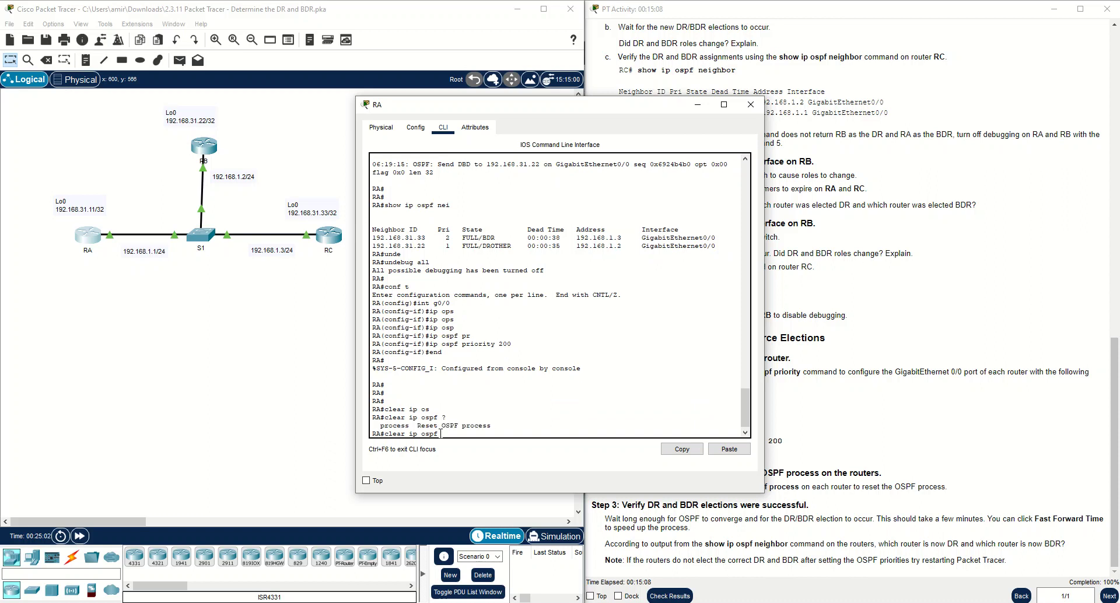
type("pro")
key("Tab")
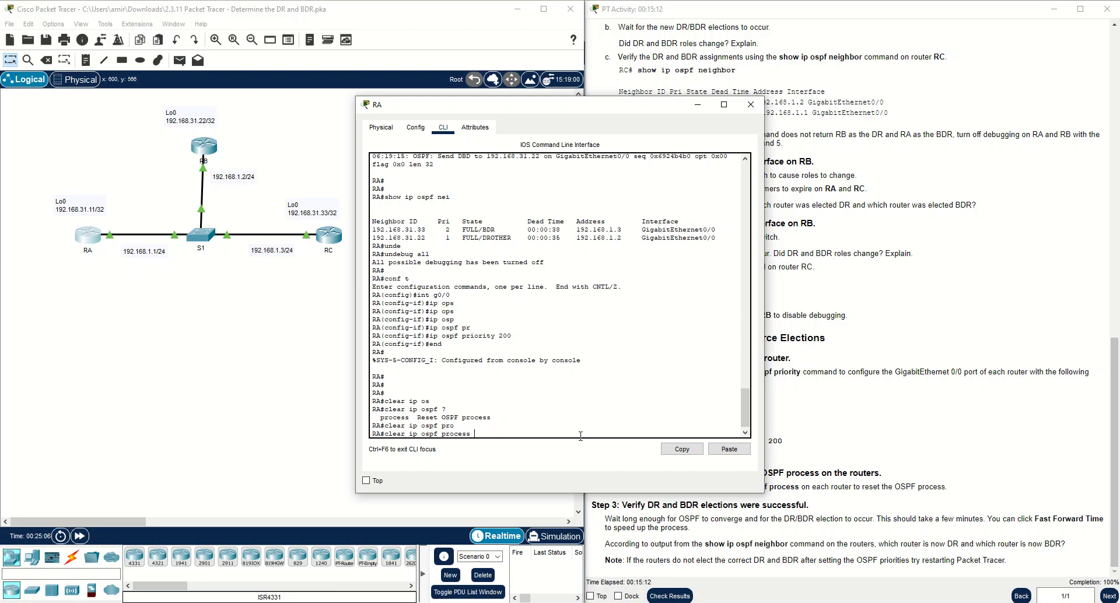
key("Return")
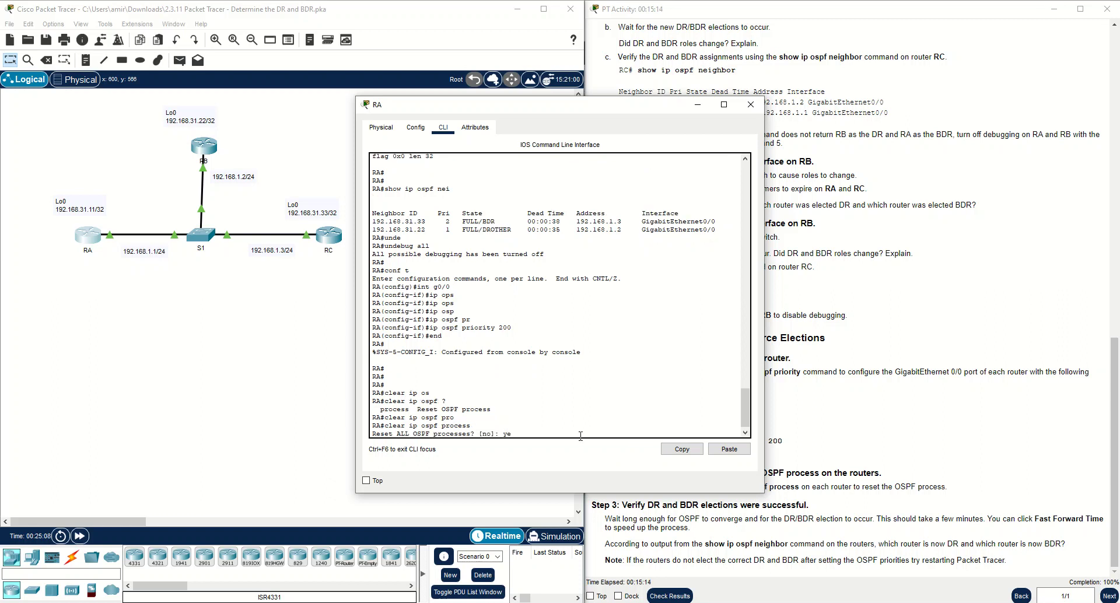
type("yes")
key("Return")
key("Return")
key("Return")
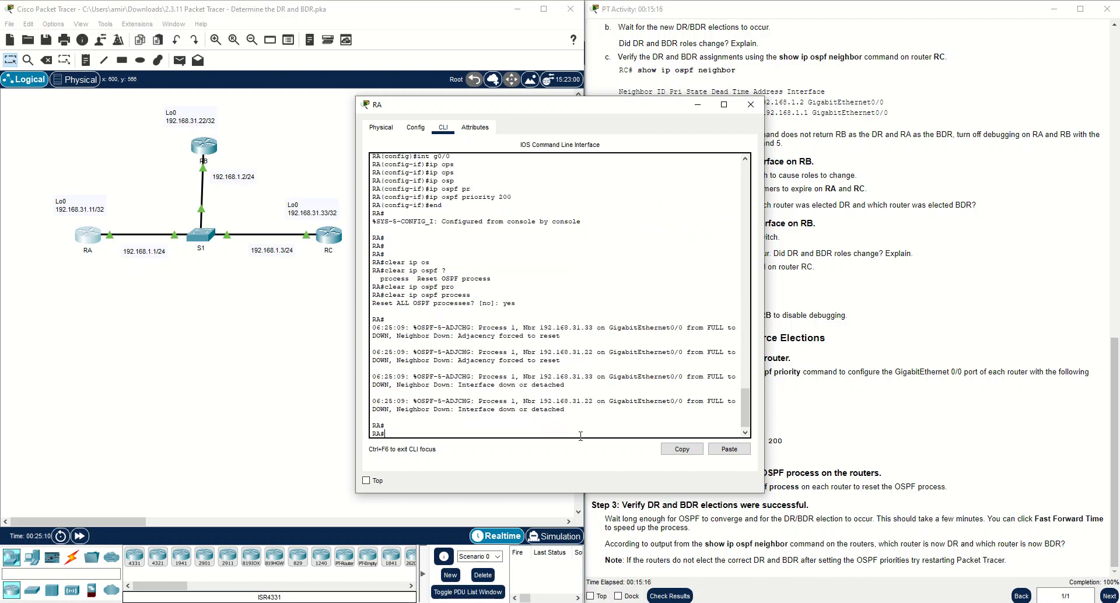
- Fast-forward the simulation time and display RA's OSPF neighbor table with show ip ospf nei
left_click(84, 529)
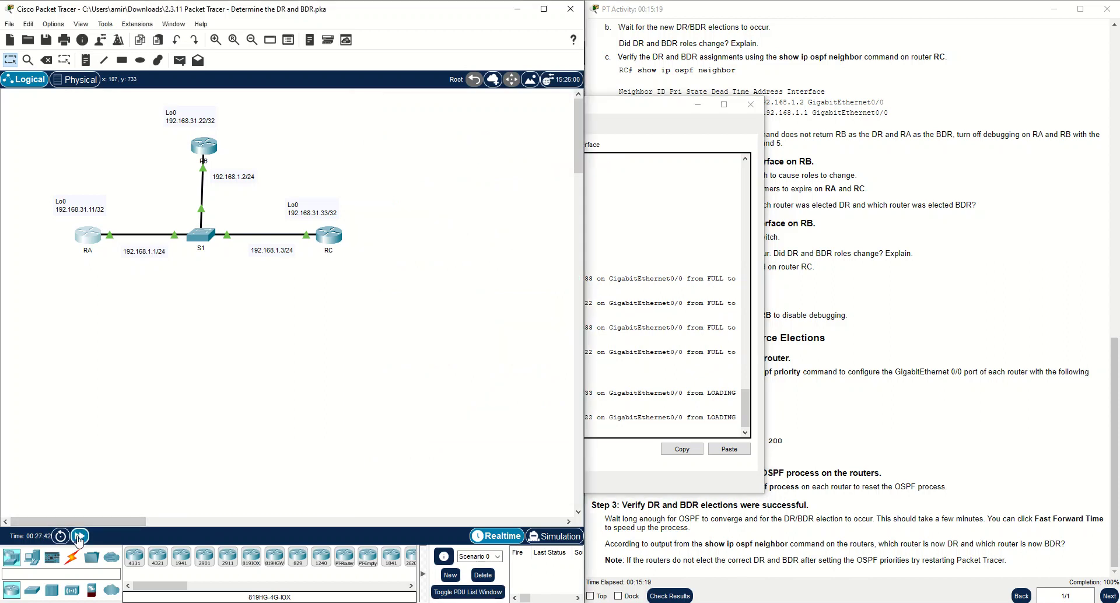
left_click(602, 411)
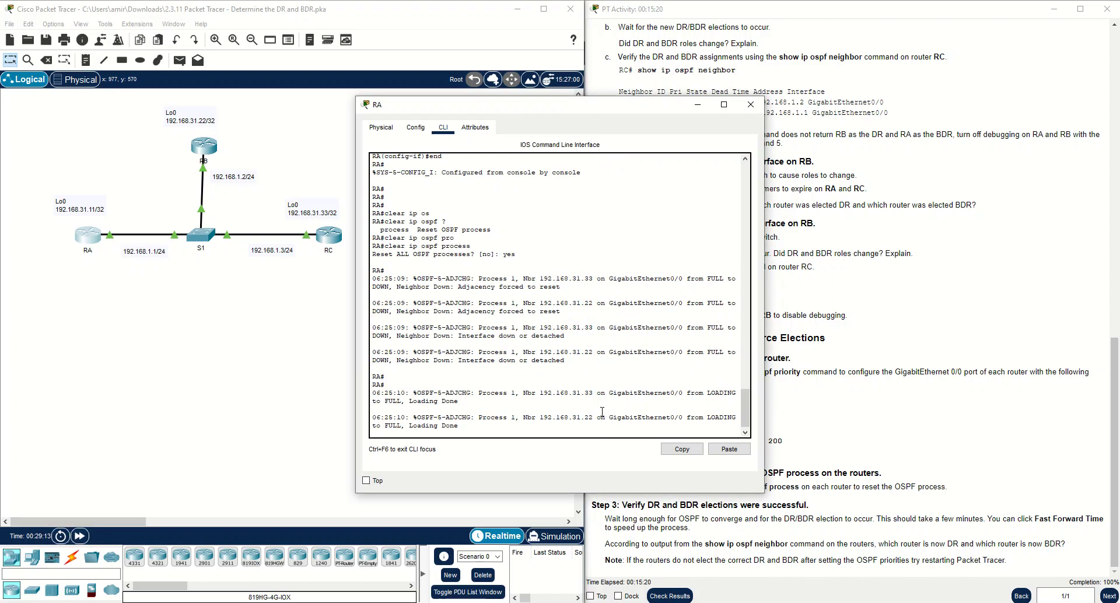
key("Return")
key("Return")
type("show ip ospf nei")
key("Return")
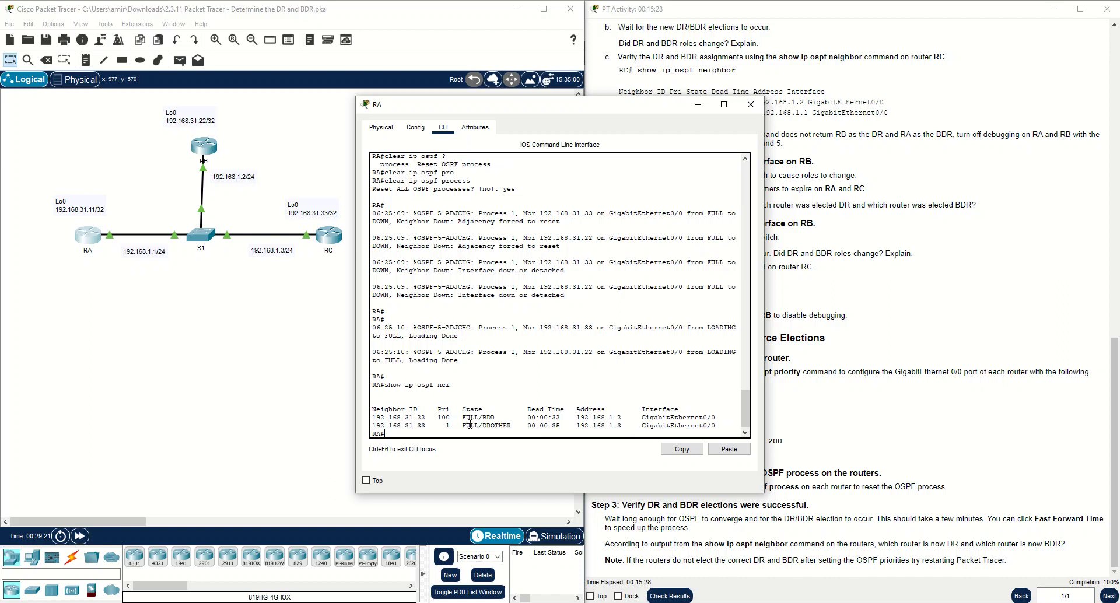
- Compare the neighbor priorities and DR/BDR roles in RA's latest neighbor table with those in the earlier table
left_click_drag(576, 111, 667, 93)
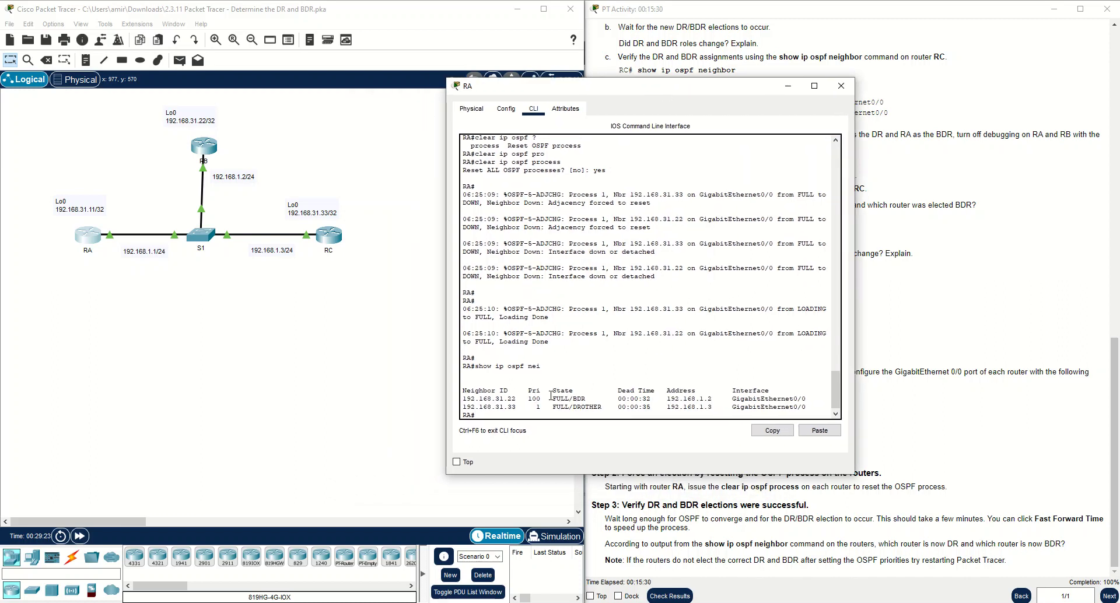
left_click_drag(590, 402, 524, 406)
left_click(528, 405)
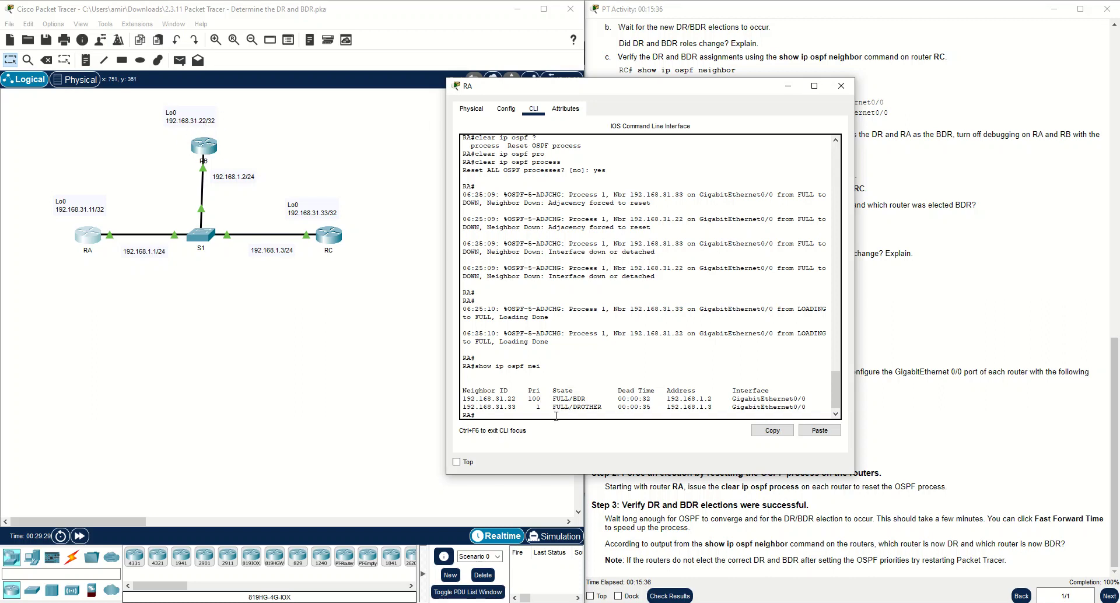
left_click_drag(542, 399, 528, 399)
scroll(549, 379, "up", 10)
scroll(564, 358, "down", 10)
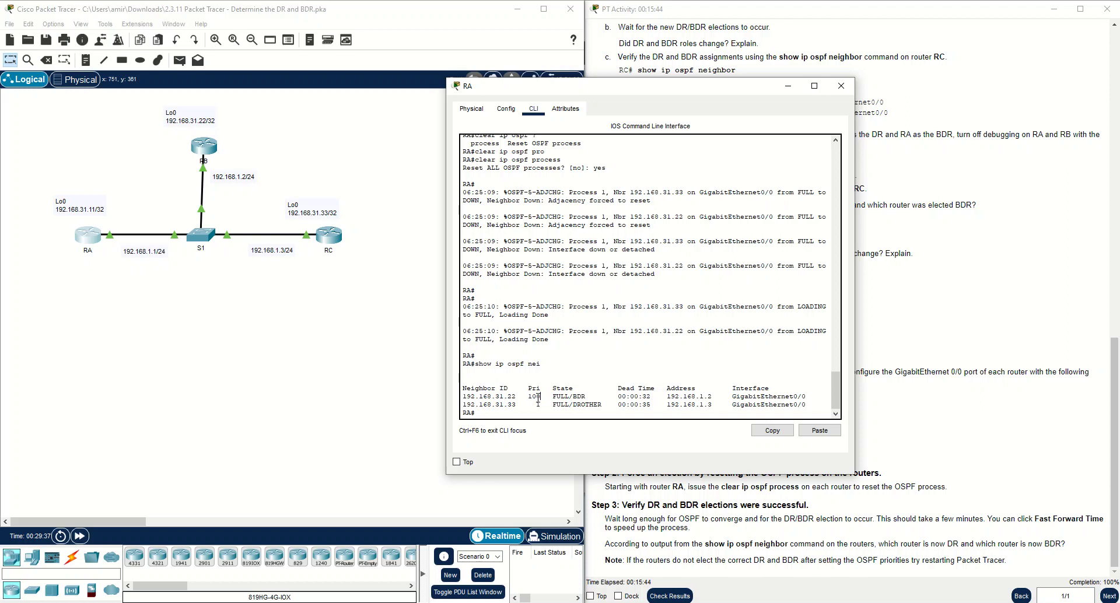
scroll(536, 350, "up", 10)
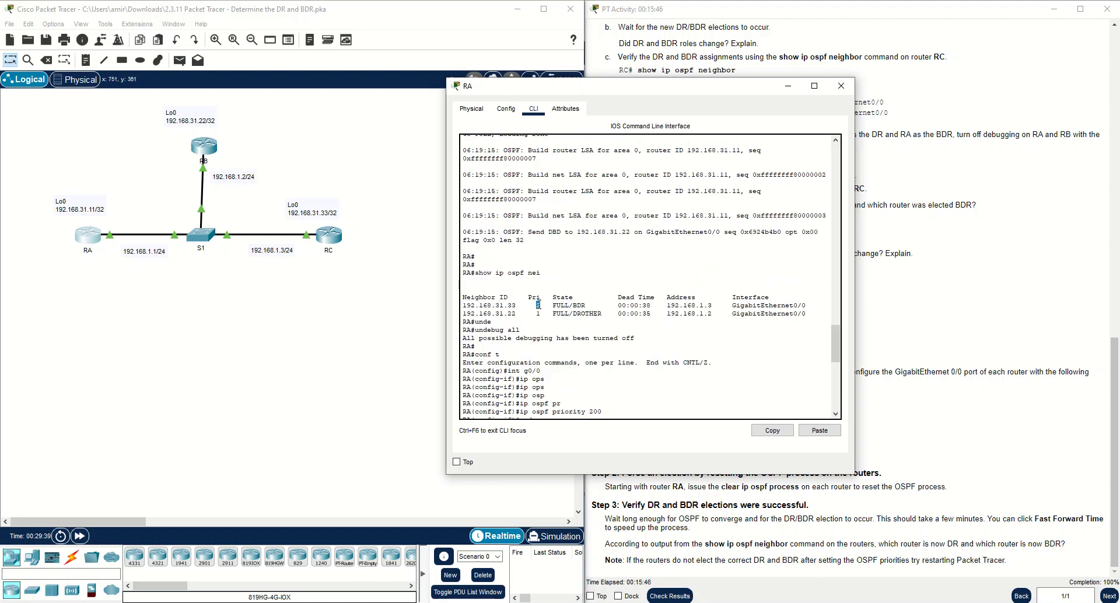
scroll(548, 350, "down", 10)
scroll(550, 359, "down", 3)
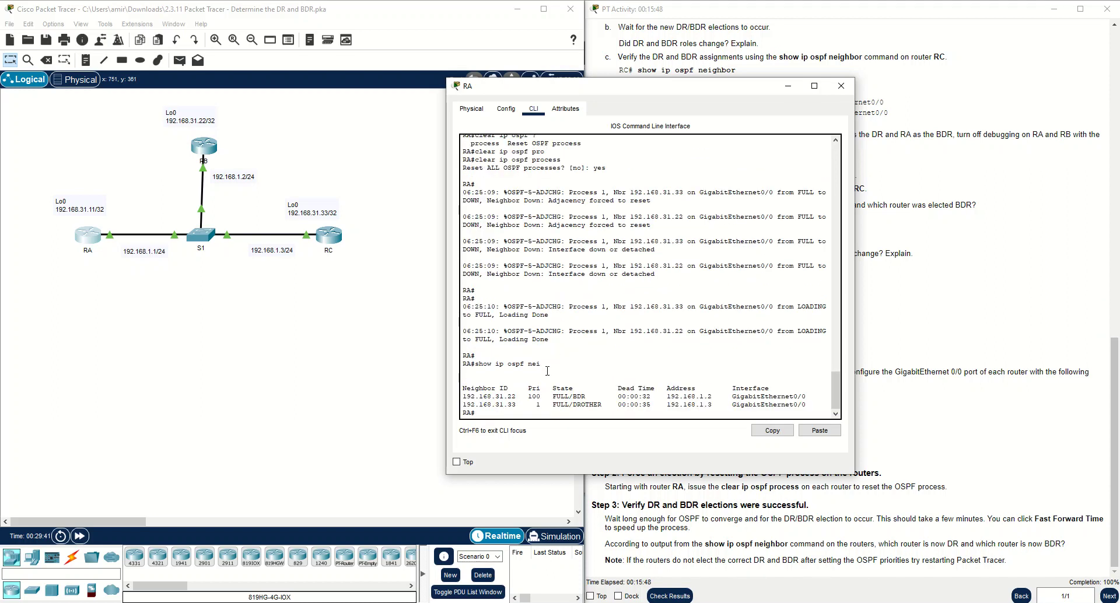
scroll(540, 400, "up", 10)
double_click(537, 278)
scroll(537, 280, "down", 10)
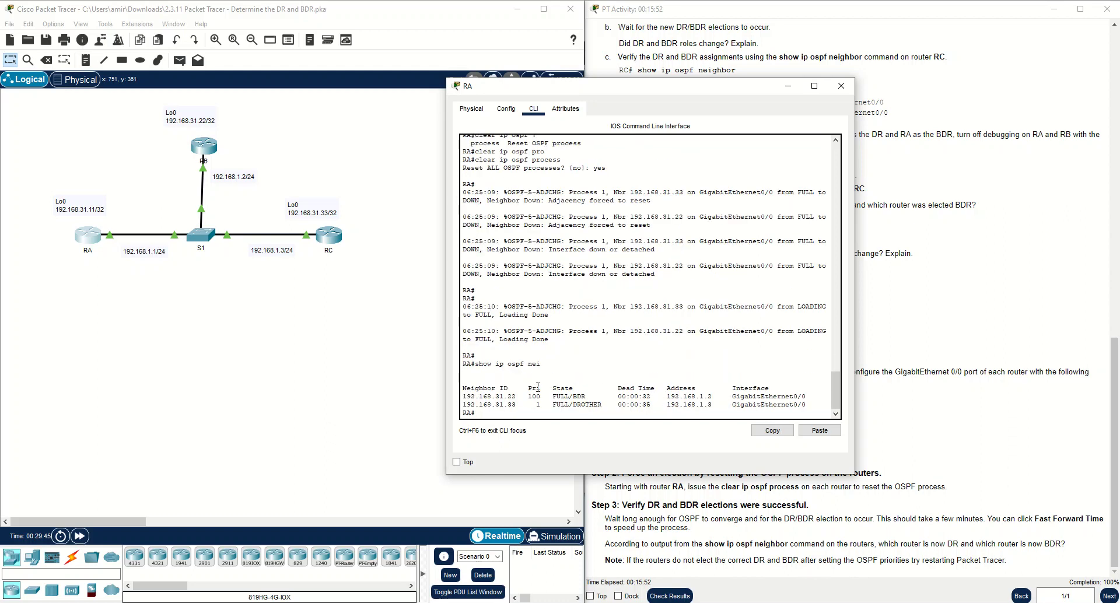
- Check RB's listed priority and RA's required priority in the instructions, and review the Step 2 reset instruction
left_click_drag(528, 397, 546, 397)
left_click(932, 353)
left_click_drag(662, 397, 636, 395)
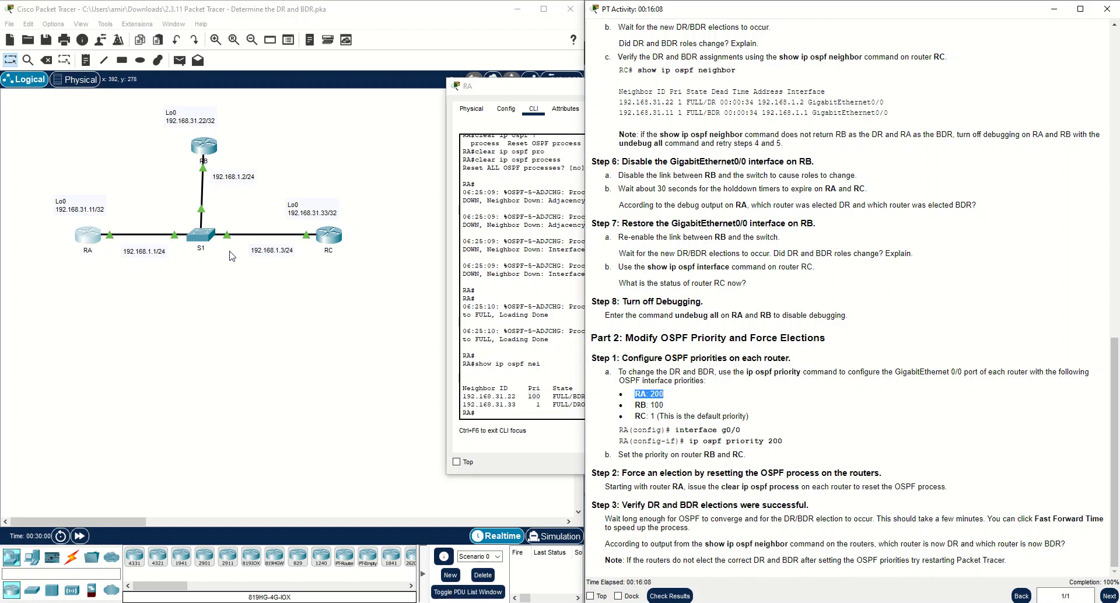
left_click(701, 487)
- Open router RC's command line and leave configuration mode with end
left_click(328, 236)
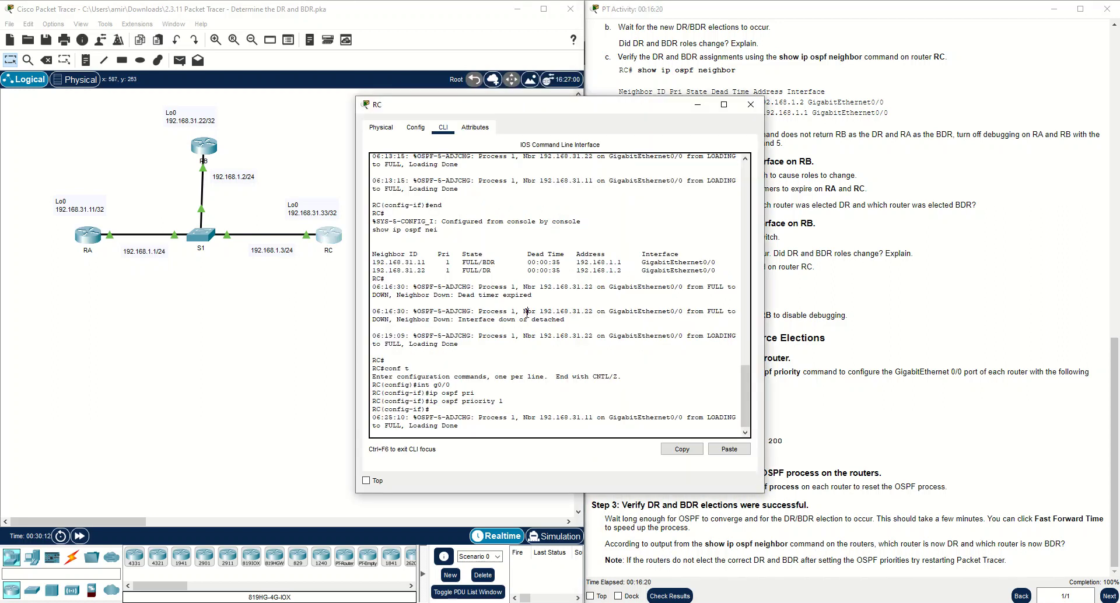
key("Return")
key("Return")
type("end")
key("Return")
- Display RC's OSPF neighbor table with show ip ospf nei and examine the priority and role of each neighbor
type("show ipp ospf nei")
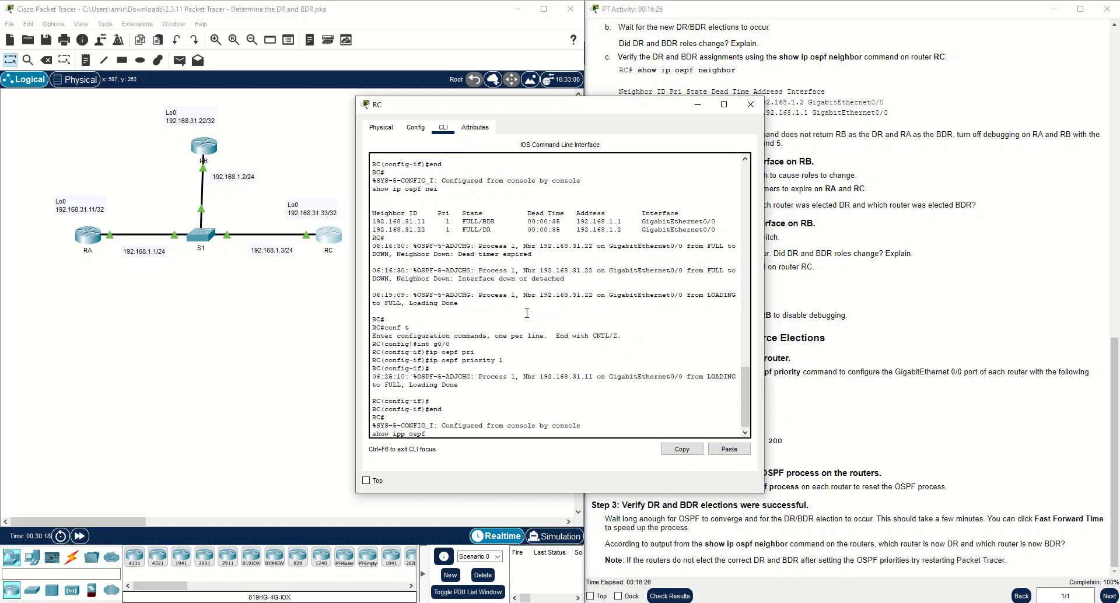
key("Return")
key("Up")
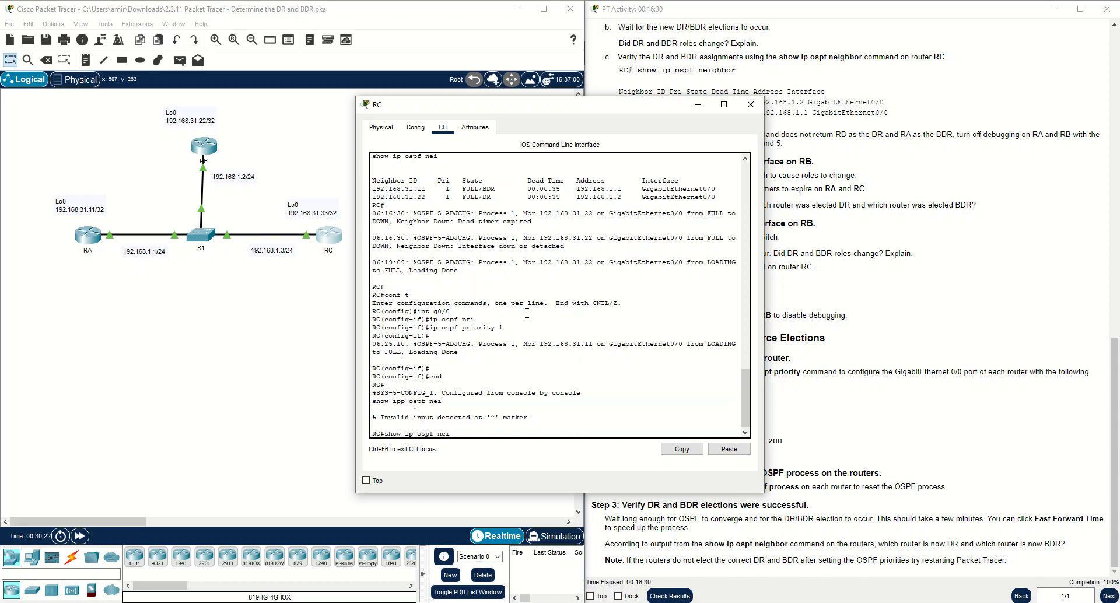
key("BackSpace")
key("Return")
left_click_drag(505, 427, 374, 418)
left_click(400, 435)
- Display RC's OSPF interface details with show ip ospf interface
type("show")
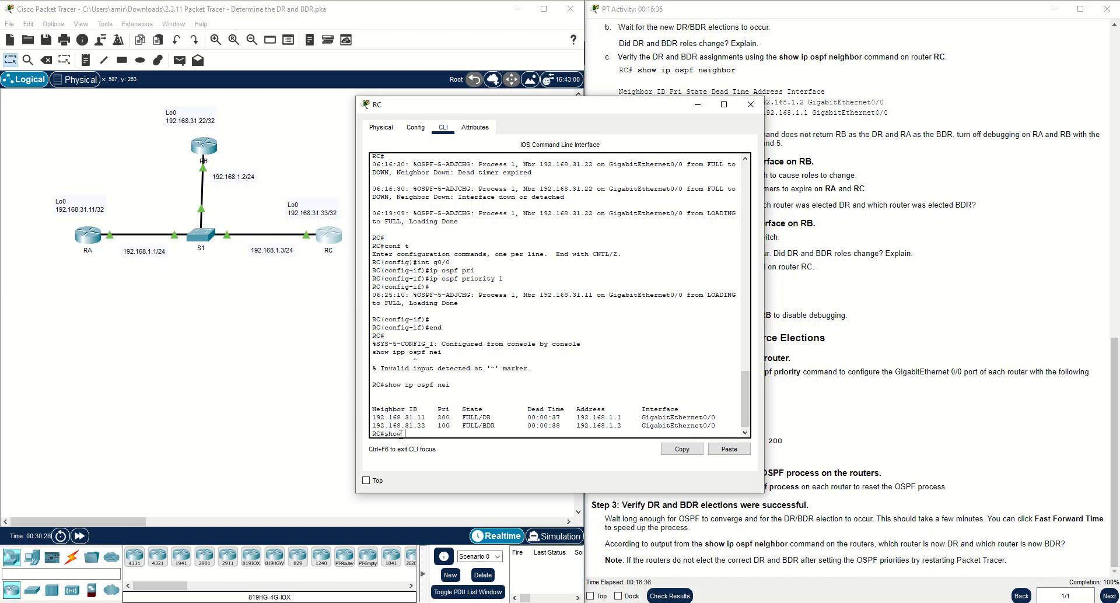
type(" ip ospf in")
key("Tab")
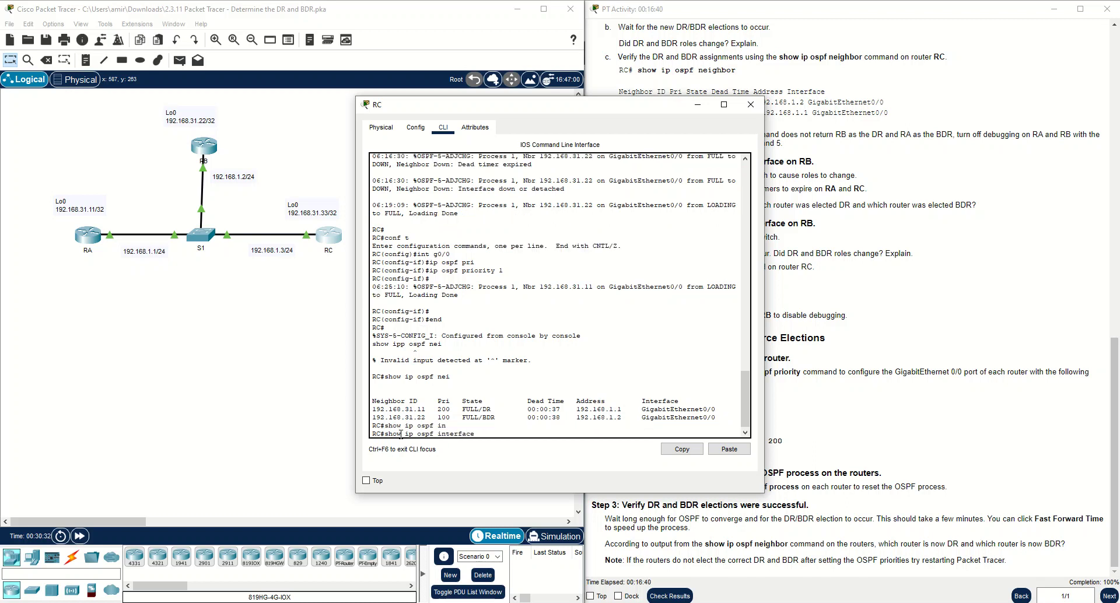
key("Return")
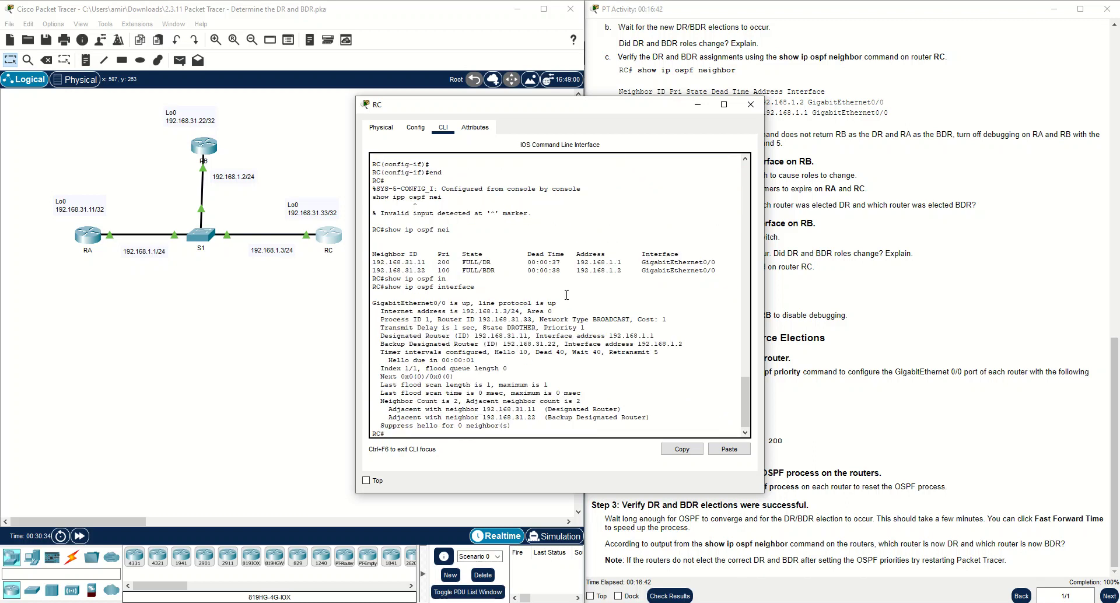
- Examine the interface name, internet address, area, and OSPF state and priority in RC's output, keeping the topology in view
left_click_drag(575, 108, 733, 104)
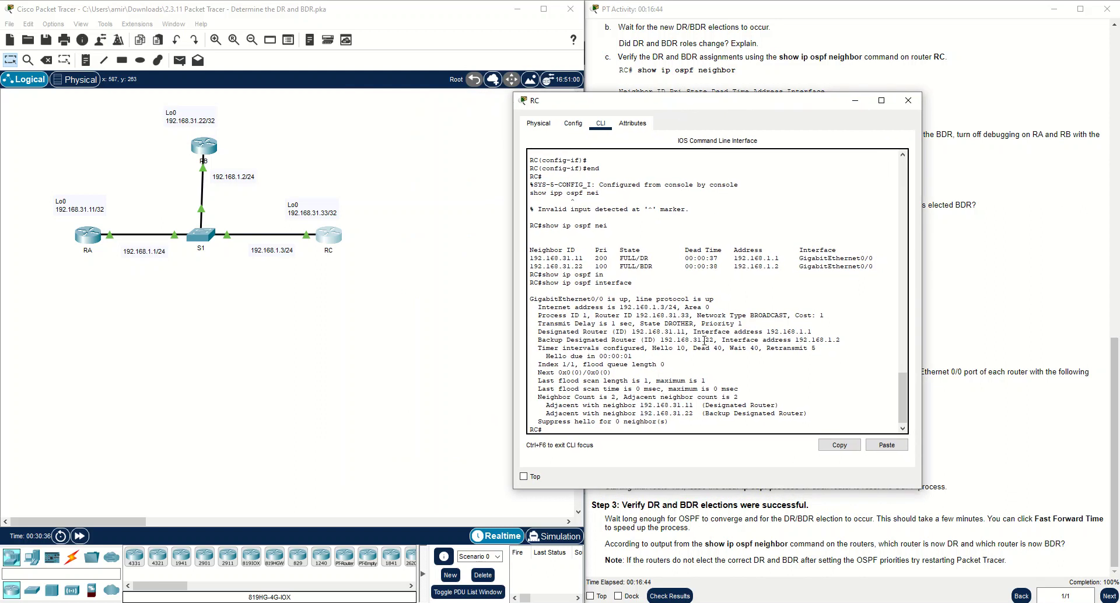
left_click_drag(693, 324, 665, 324)
left_click_drag(530, 299, 604, 302)
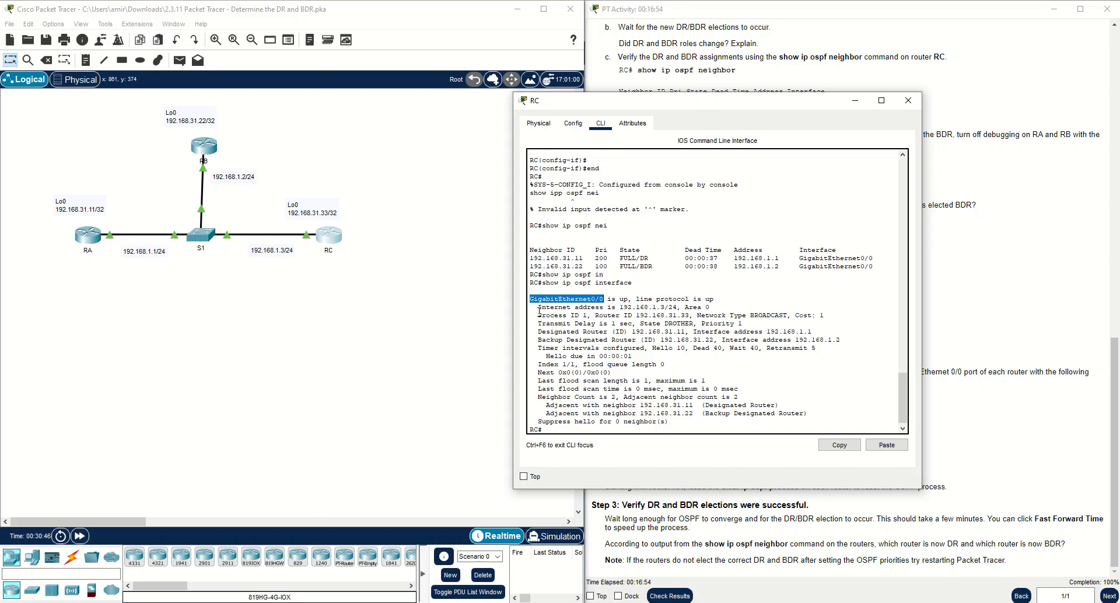
left_click_drag(537, 308, 677, 306)
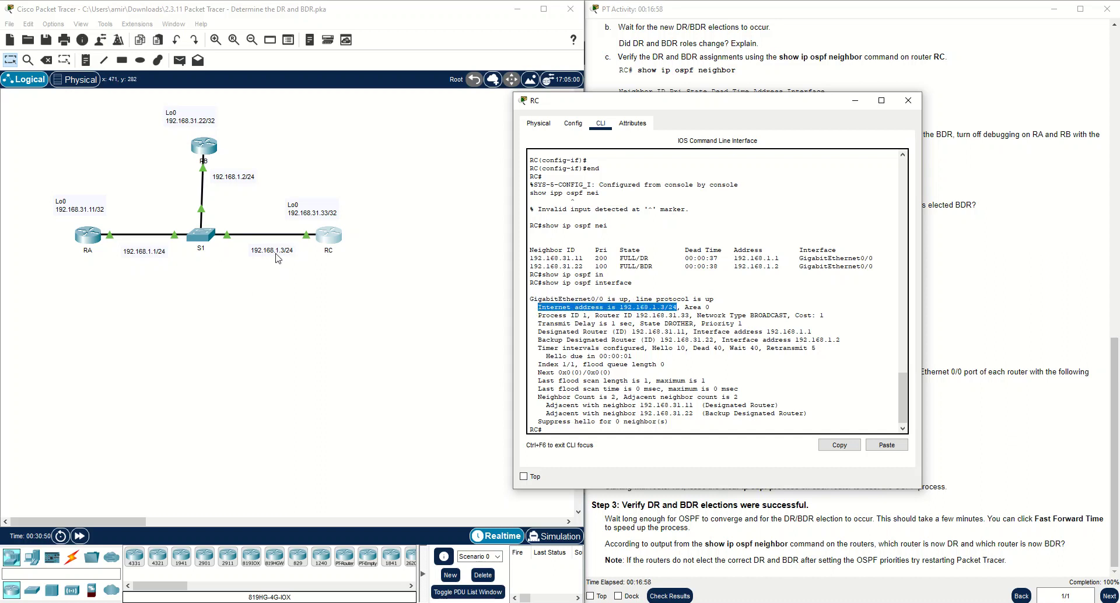
left_click_drag(710, 307, 685, 307)
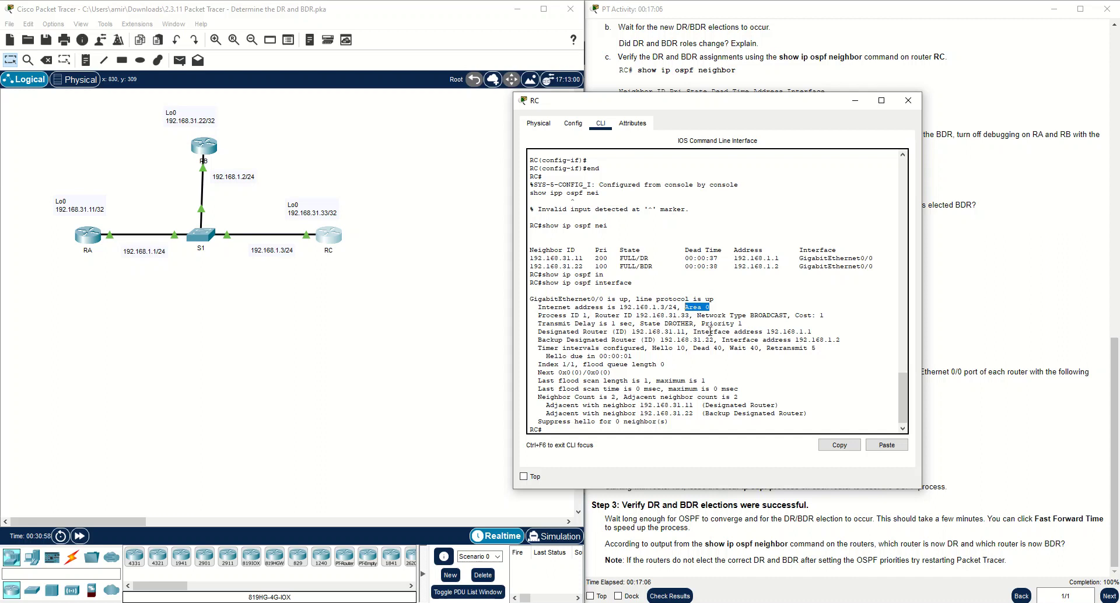
left_click_drag(739, 325, 690, 325)
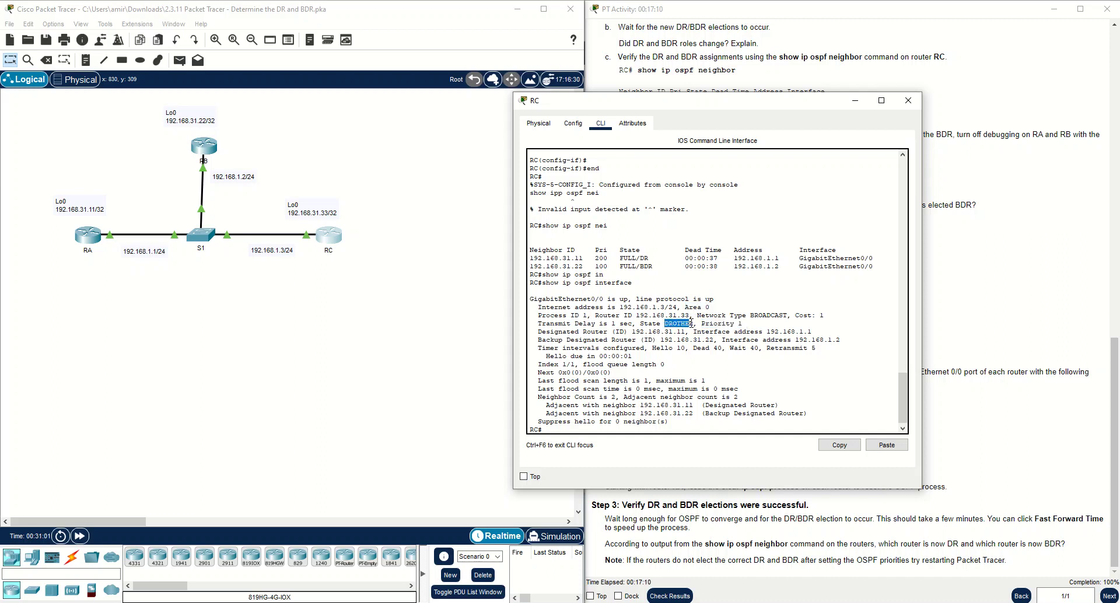
- Display RA's OSPF interface details with show ip ospf interface and examine its state, priority and router ID
left_click(89, 236)
type("show ip ospf ")
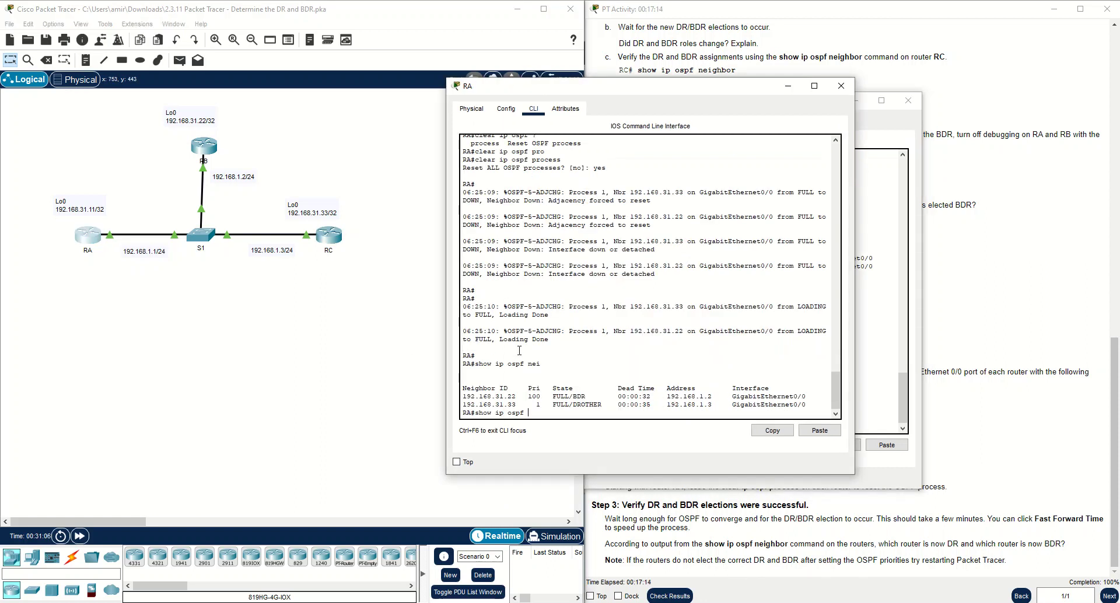
type("int")
key("Tab")
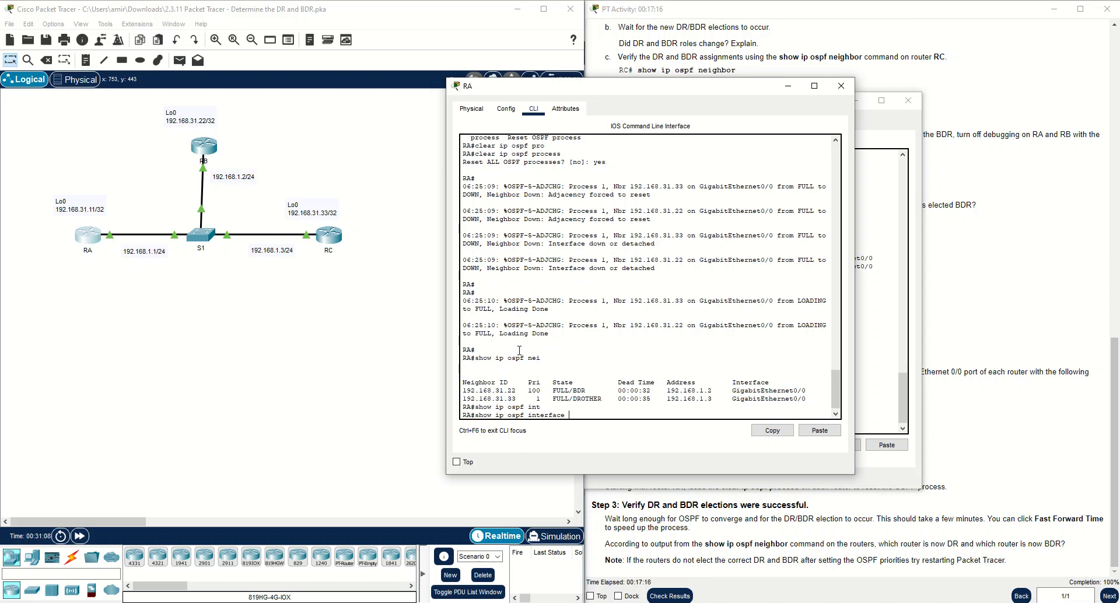
key("Return")
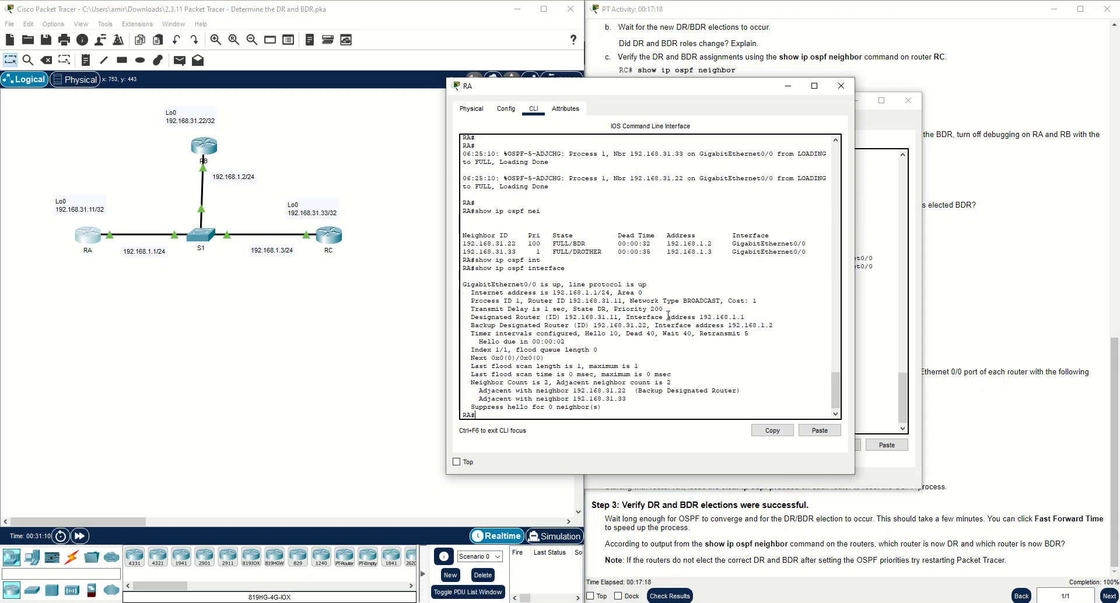
left_click_drag(662, 309, 614, 310)
left_click_drag(529, 301, 623, 303)
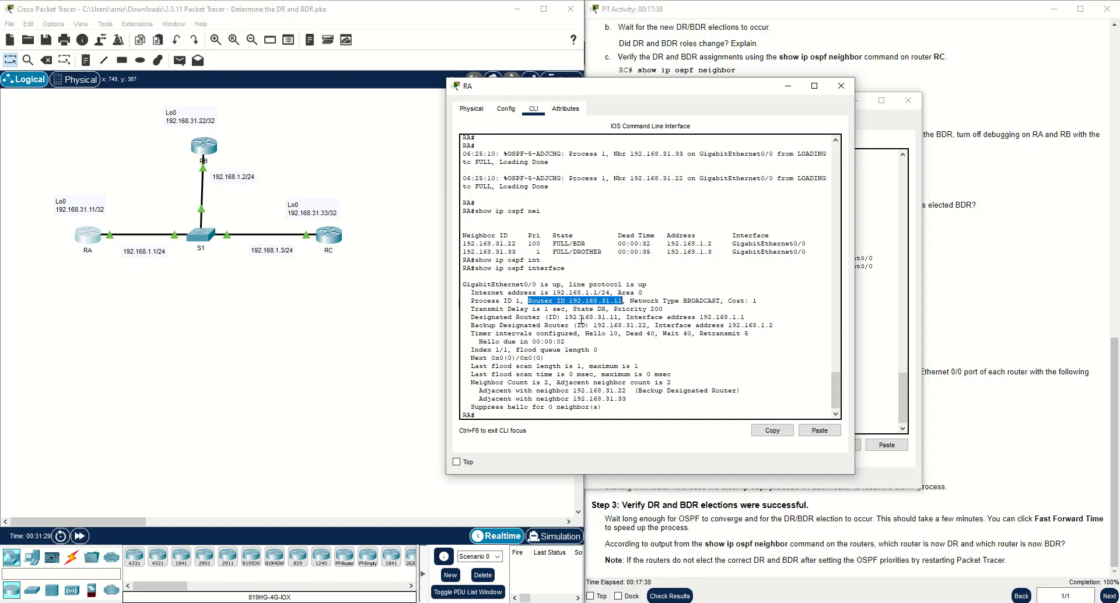
- Close the RA and RC router windows to uncover the lab instructions
left_click(388, 383)
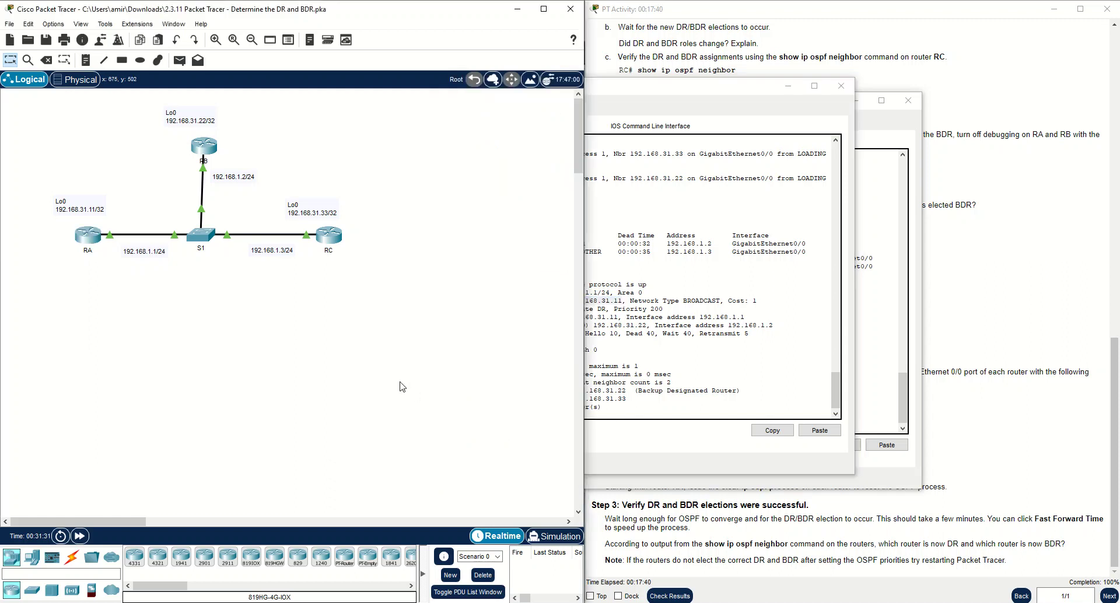
left_click(842, 86)
left_click(909, 102)
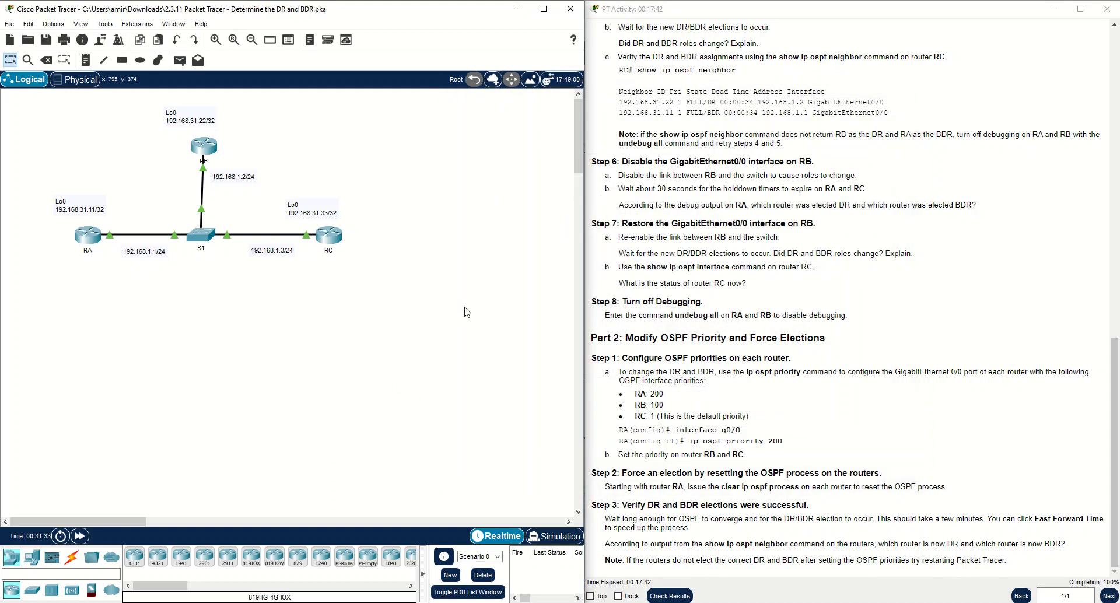